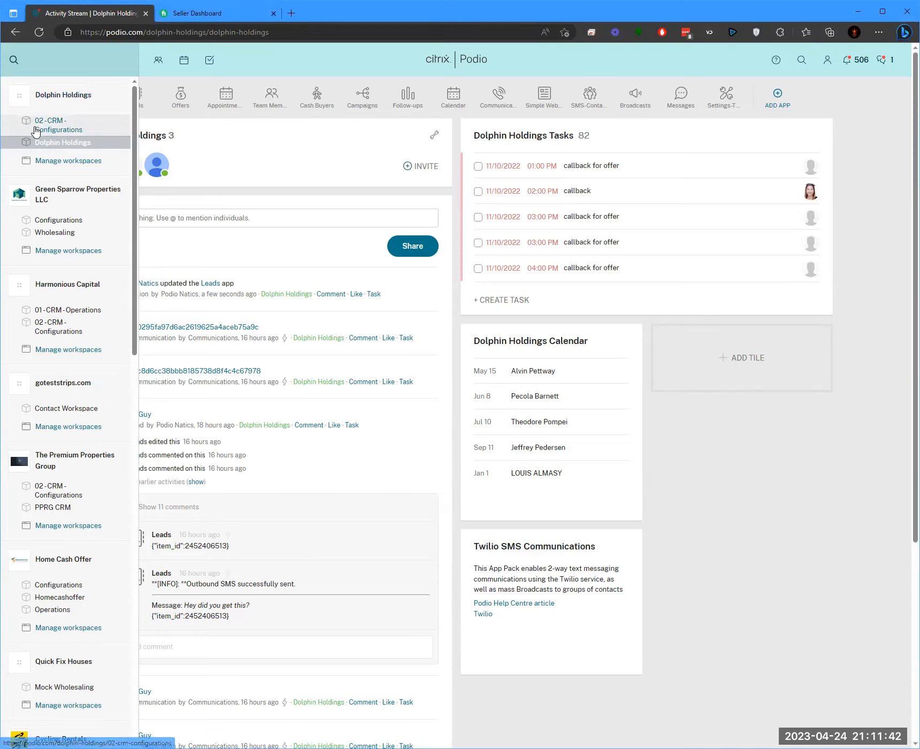
Open the 02-CRM-Configurations workspace in a separate tab, view it briefly and return to the Dolphin Holdings workspace
middle_click(52, 129)
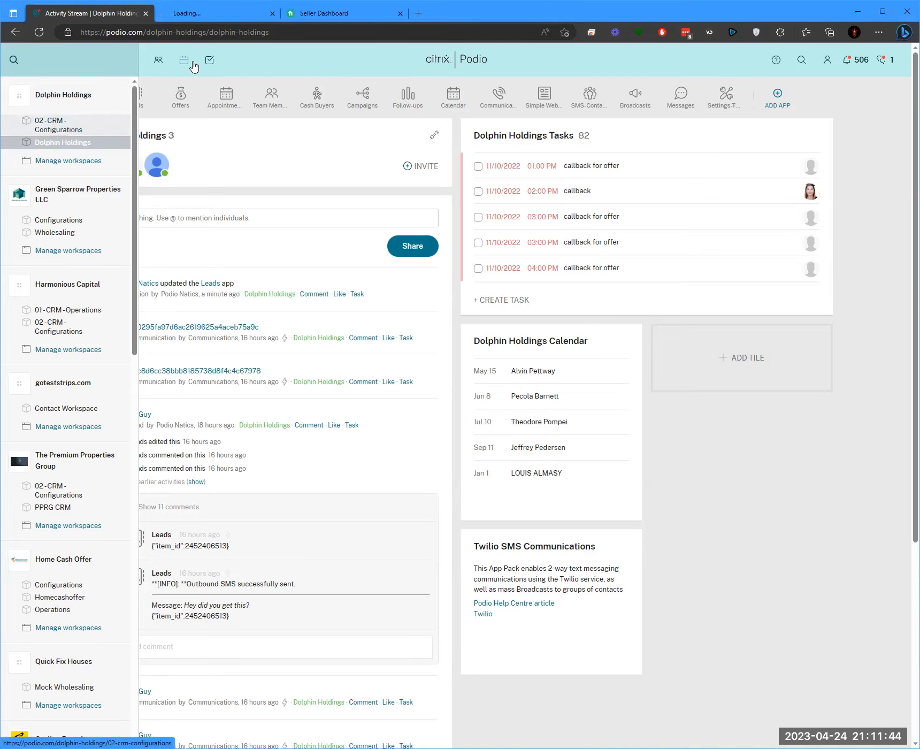
click(213, 13)
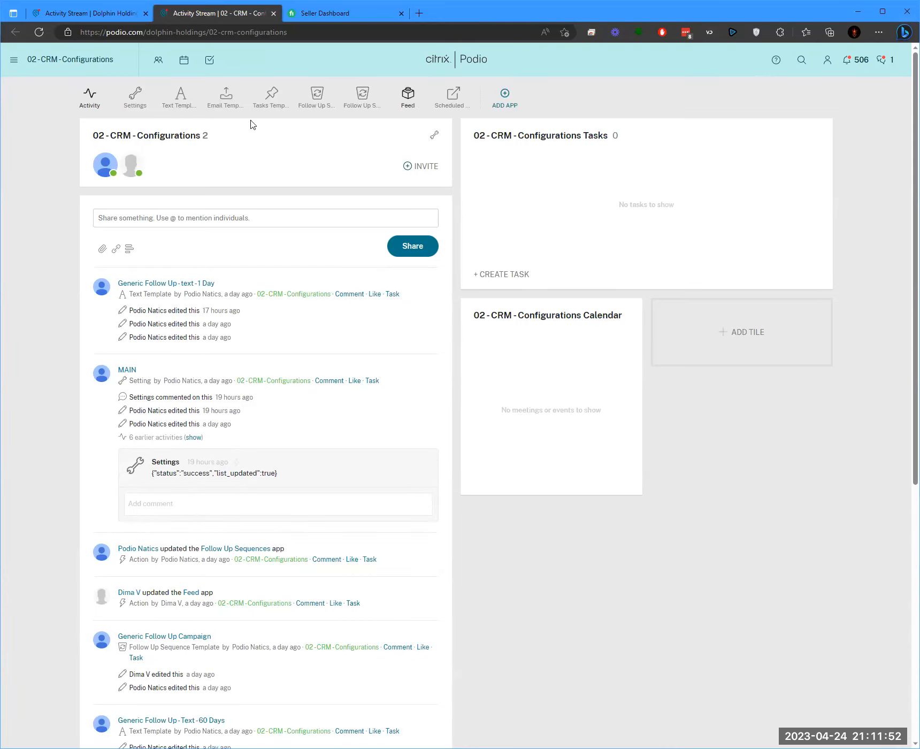
click(130, 22)
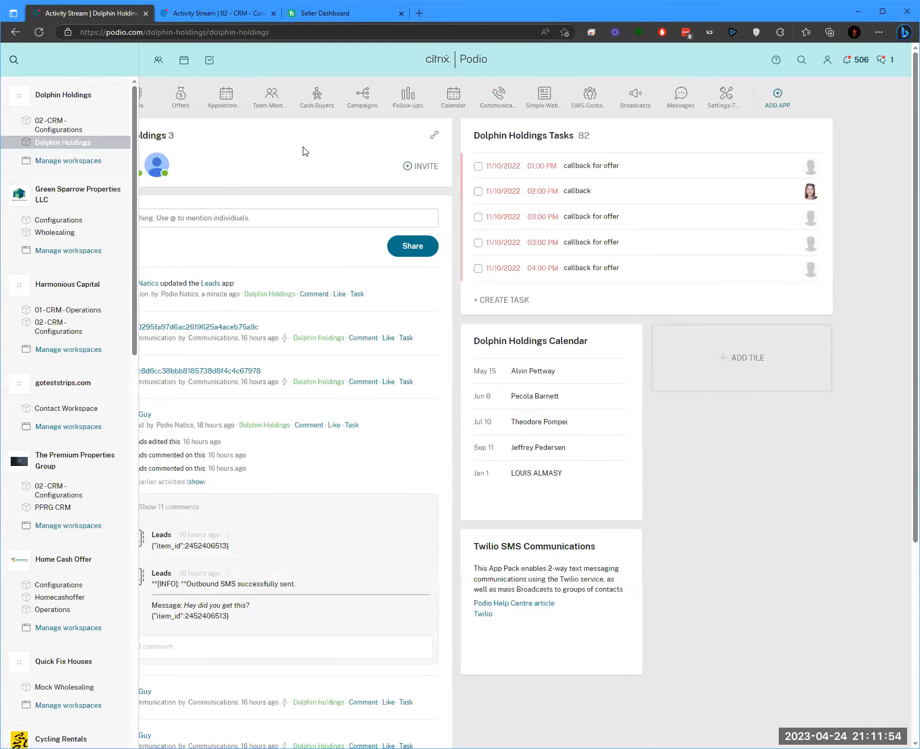
Open the Leads app in Dolphin Holdings, search for "fiverr" and open the matching lead
click(135, 93)
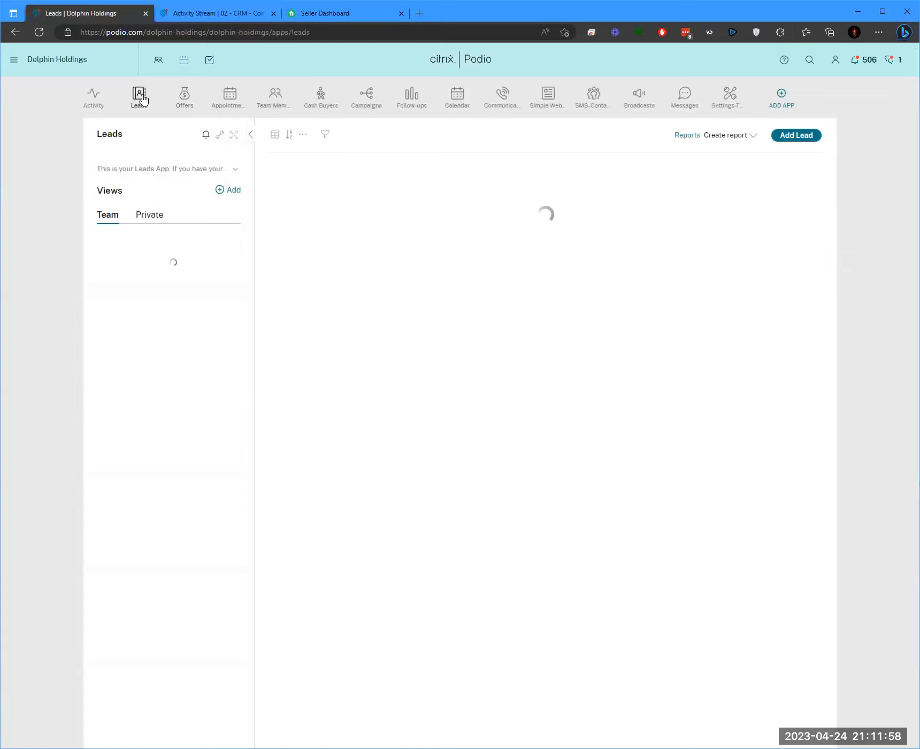
click(809, 60)
text(fiverr)
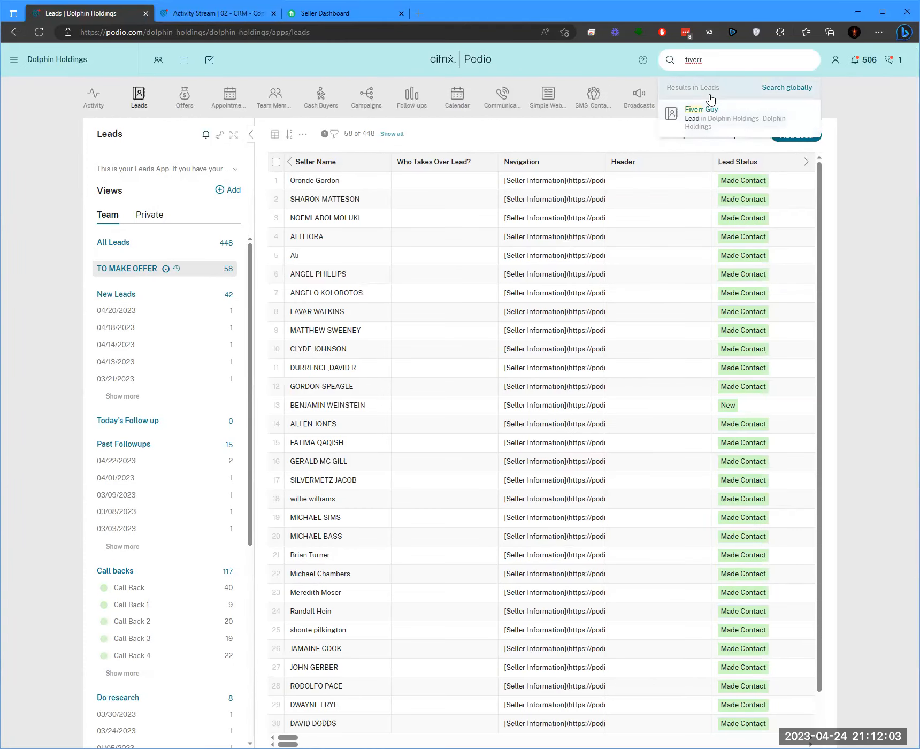
click(708, 108)
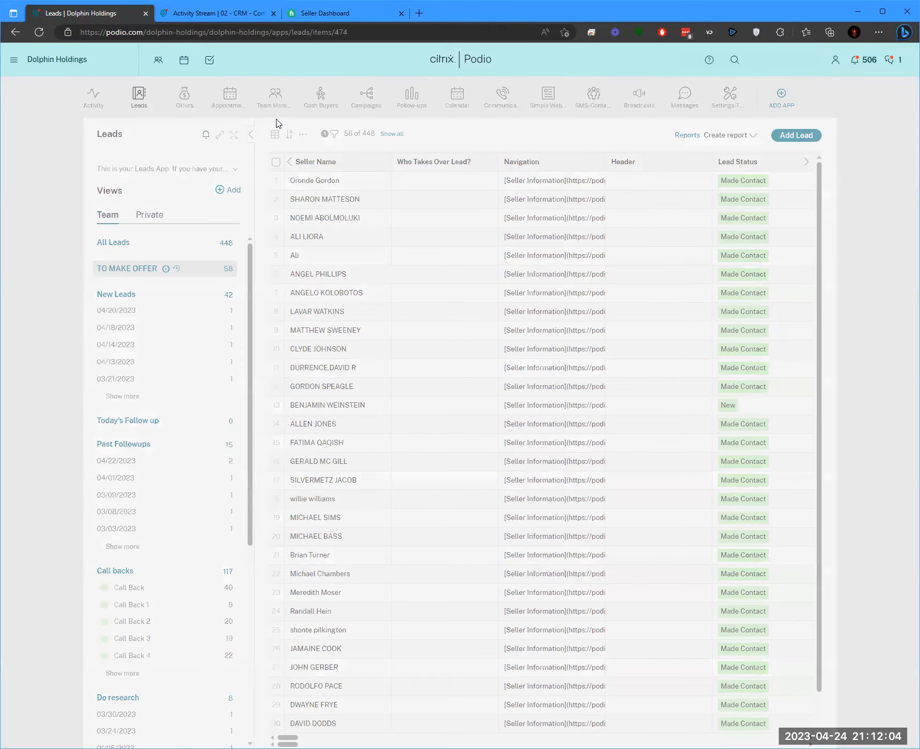
Look through the lead's record for an overview of its fields and sections
scroll(204, 259, down, 3)
scroll(203, 259, up, 3)
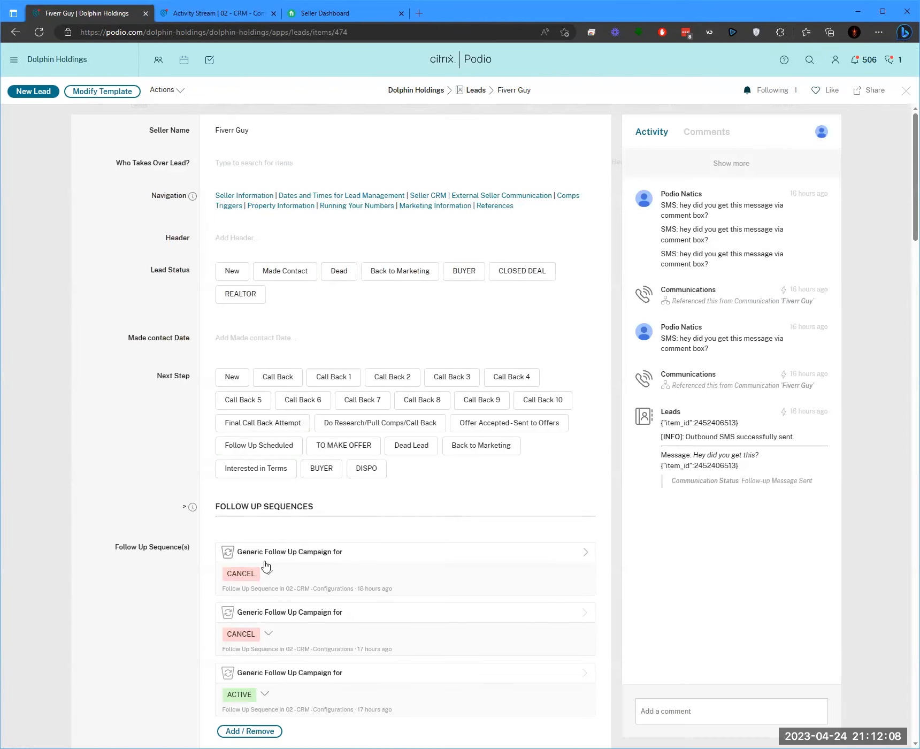
scroll(265, 565, down, 15)
scroll(271, 444, up, 15)
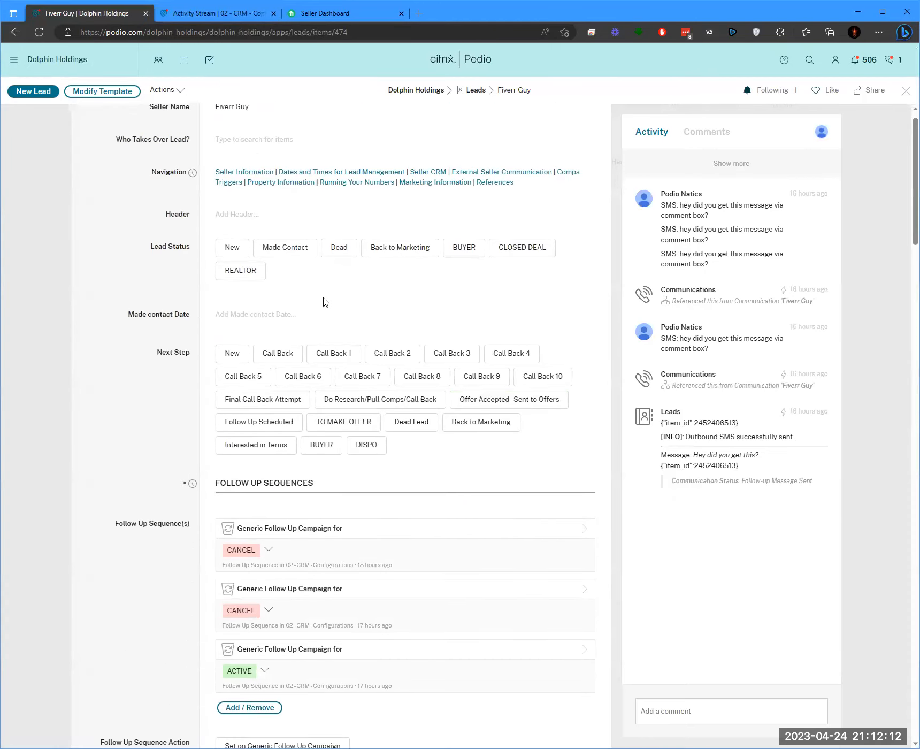
scroll(278, 321, down, 3)
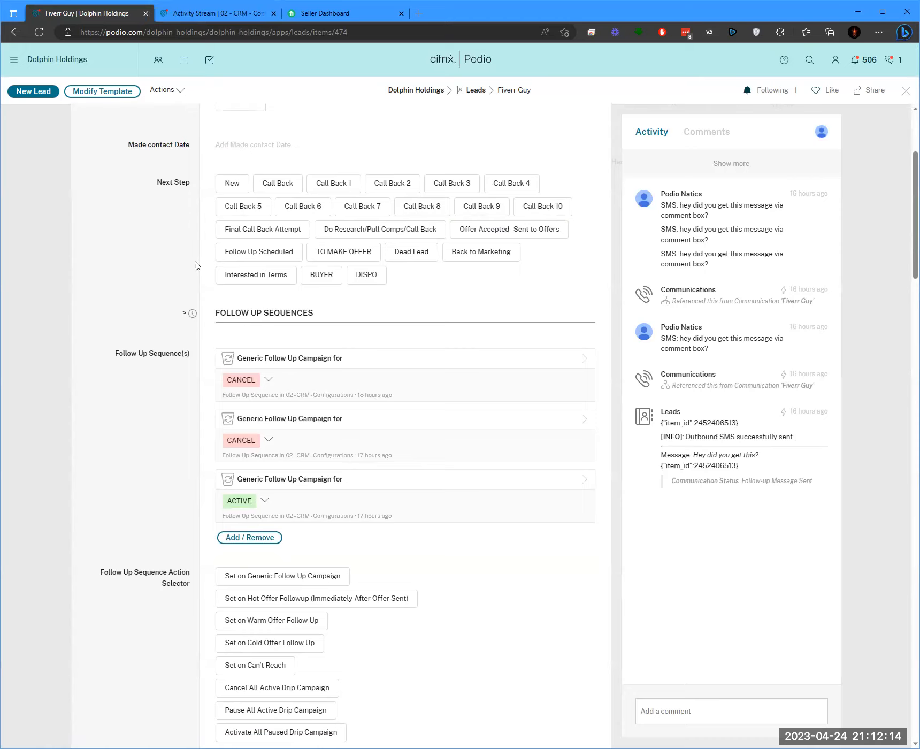
Examine the Follow Up Sequences section and its linked Follow Up Sequence(s) field
scroll(197, 265, down, 3)
scroll(195, 257, up, 3)
drag(216, 320, 341, 318)
click(124, 267)
scroll(120, 264, down, 2)
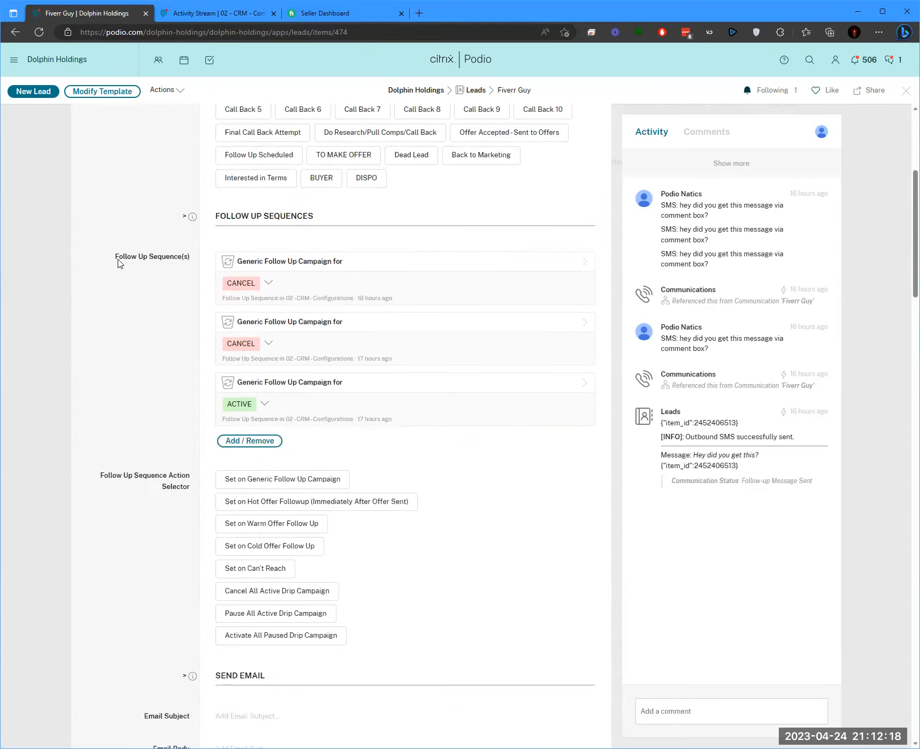
drag(105, 256, 193, 264)
click(193, 299)
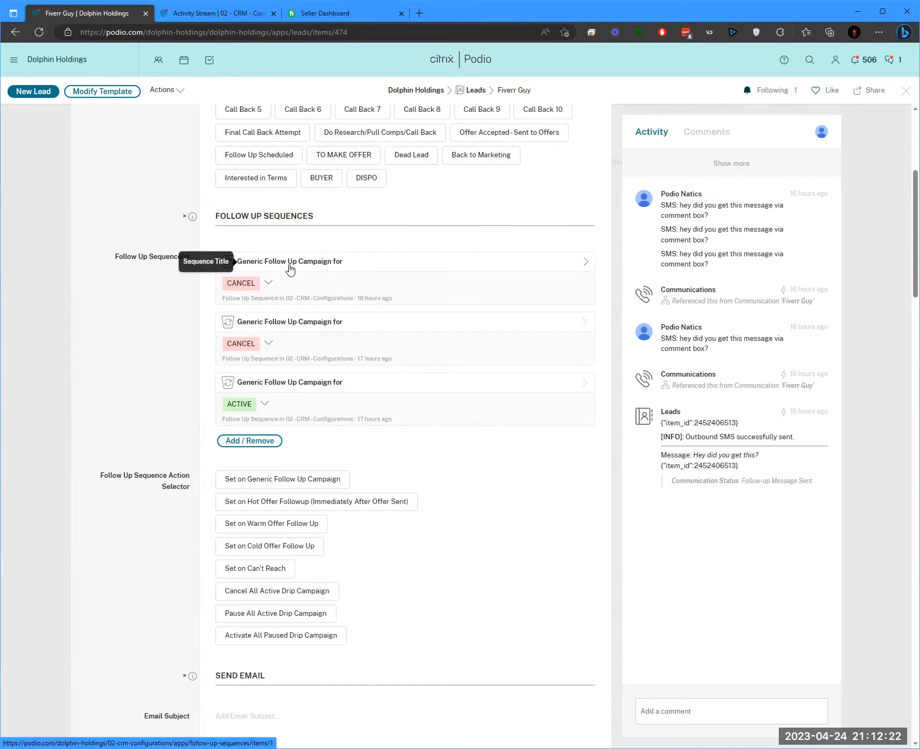
Review the campaign options offered by the Follow Up Sequence Action Selector field
scroll(237, 315, down, 2)
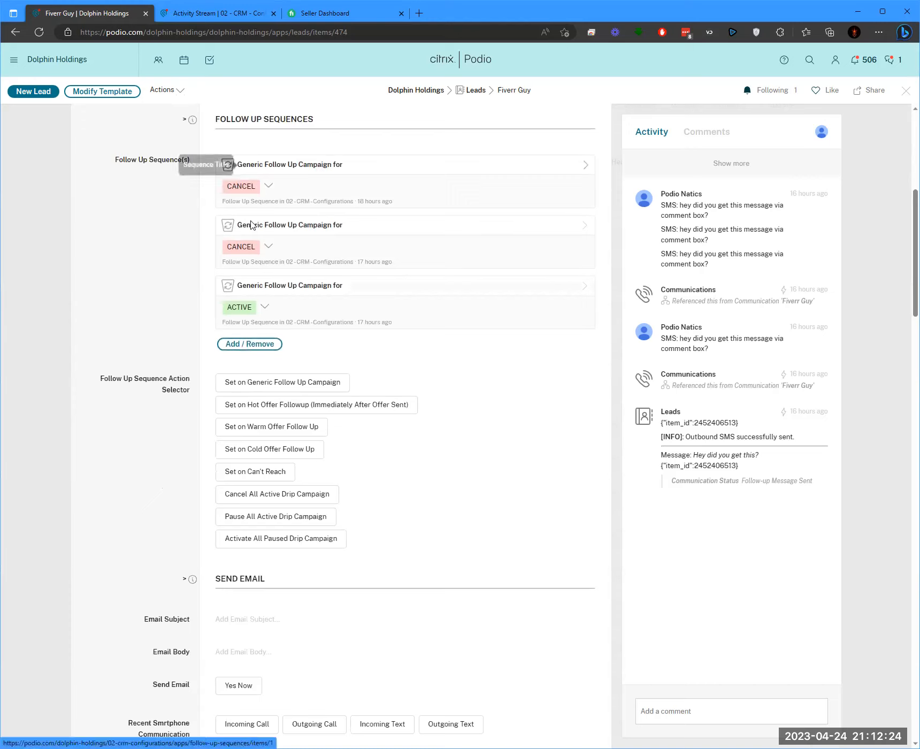
drag(91, 379, 195, 402)
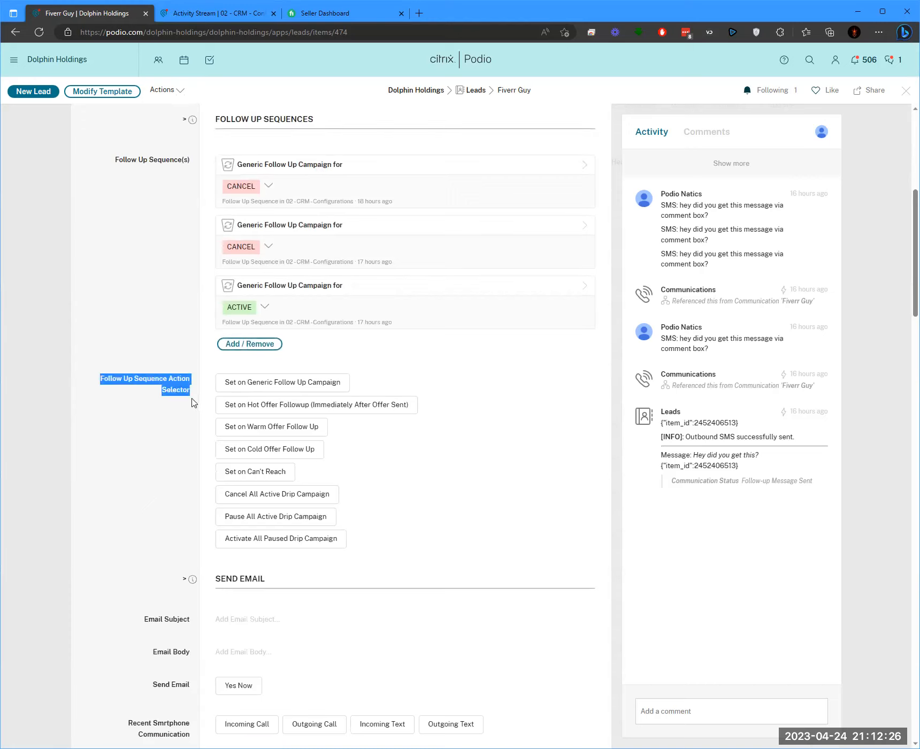
click(134, 357)
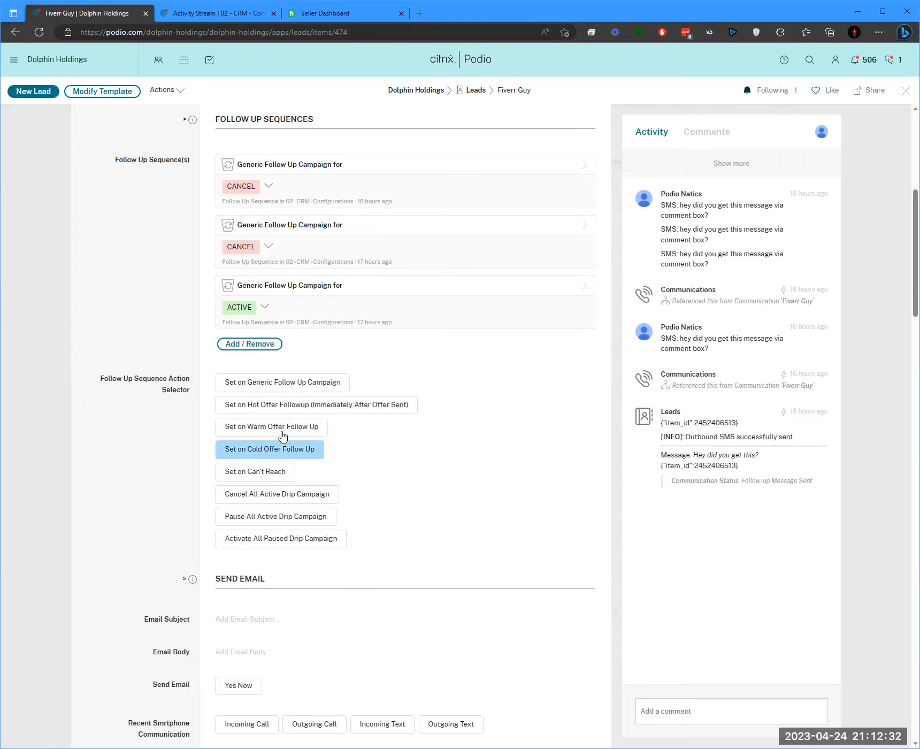
click(282, 381)
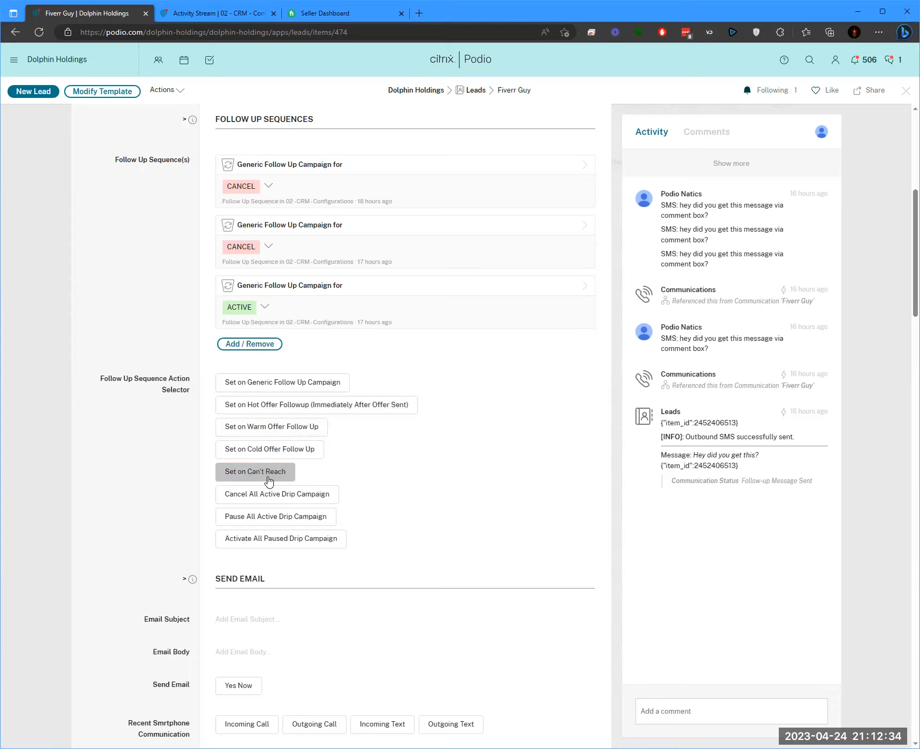
scroll(269, 480, down, 3)
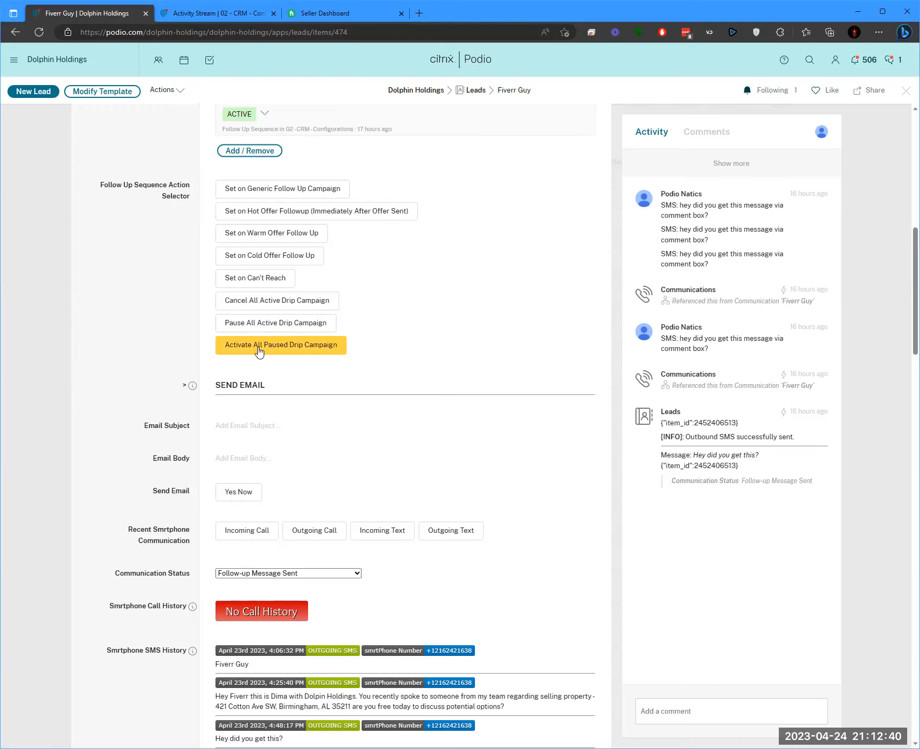
Examine the Send Email section's subject and body fields and the Recent Smrtphone Communication field
scroll(129, 322, down, 3)
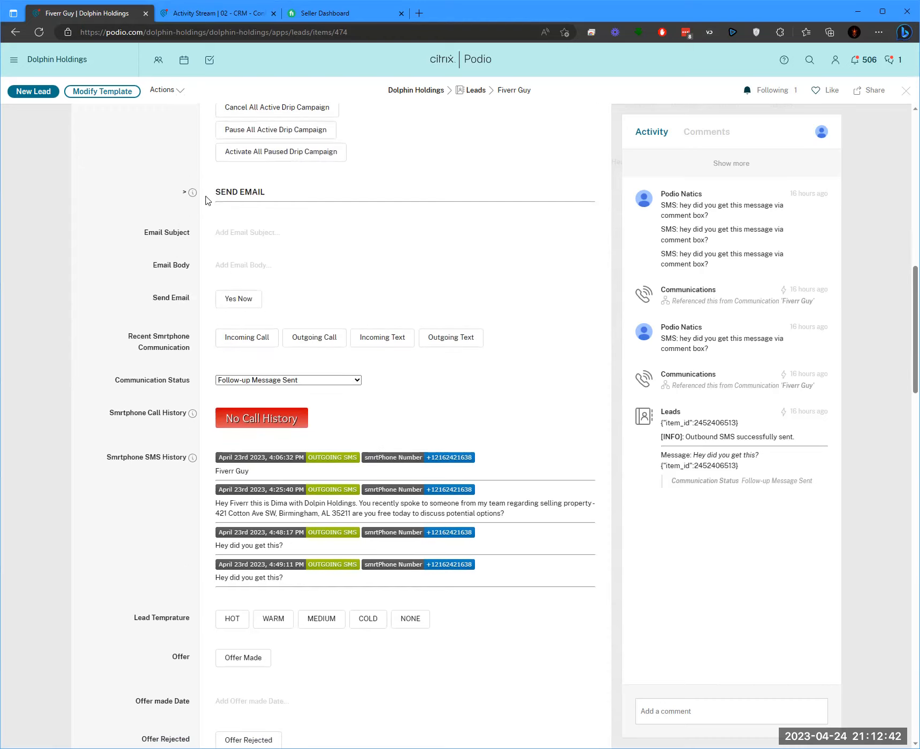
drag(217, 191, 266, 193)
click(267, 235)
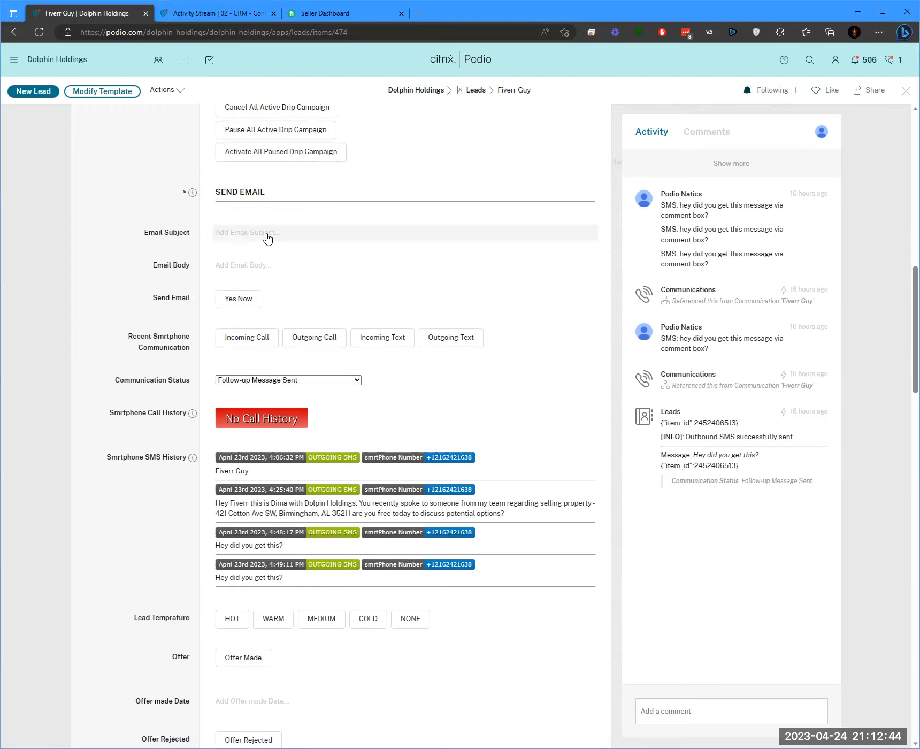
click(262, 271)
click(126, 280)
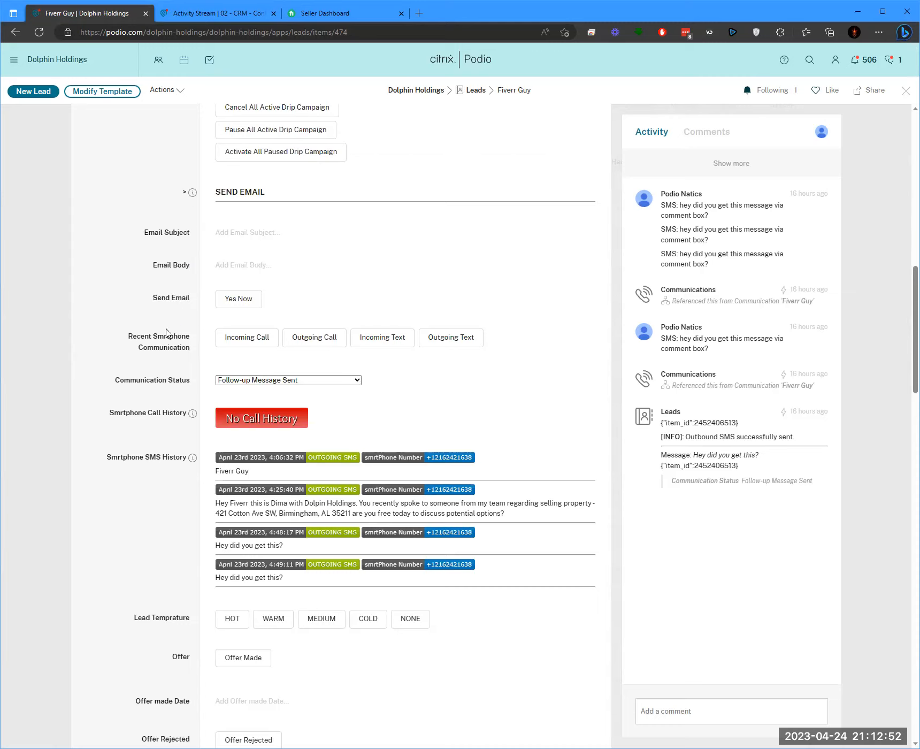
drag(117, 328, 190, 349)
click(133, 301)
click(113, 287)
Open the Dolphin Holdings Communications app in a separate tab, check the first record's Type field and return to the lead
ctrl+click(419, 91)
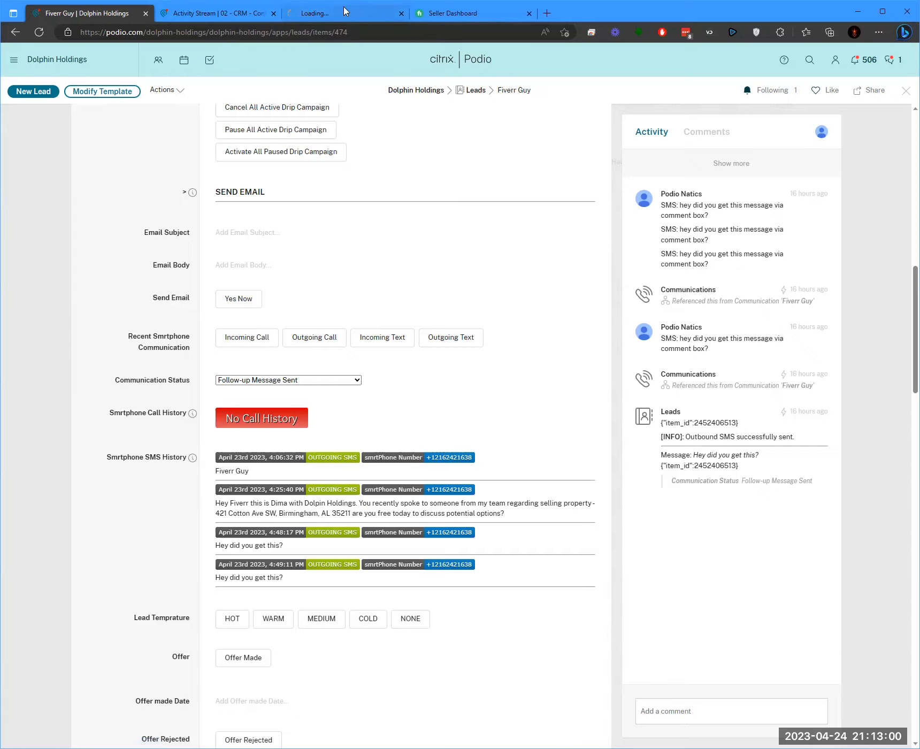
click(216, 12)
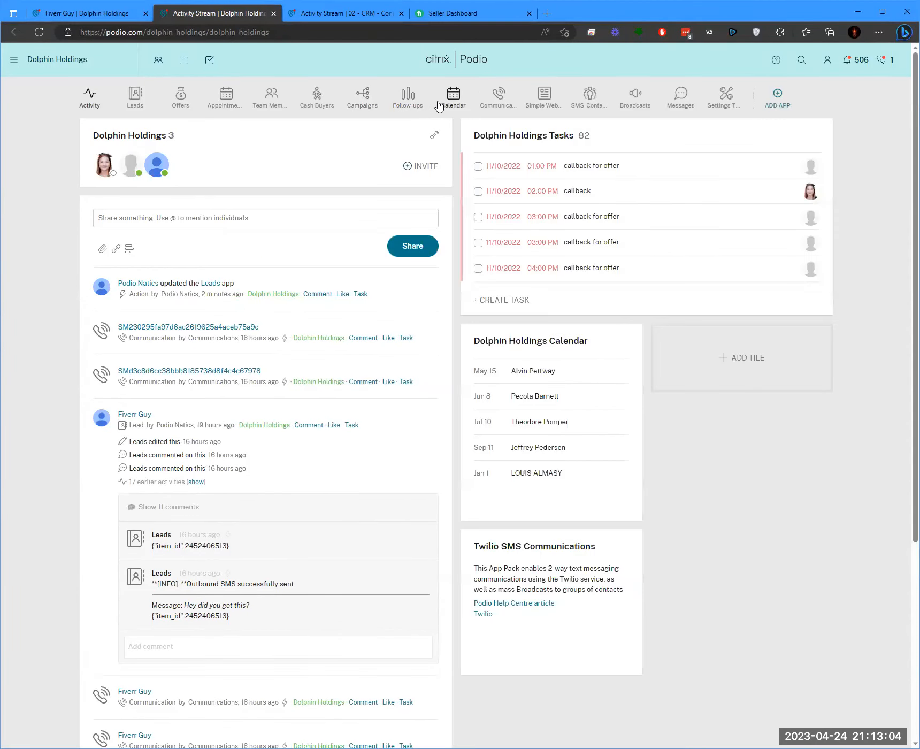
click(131, 13)
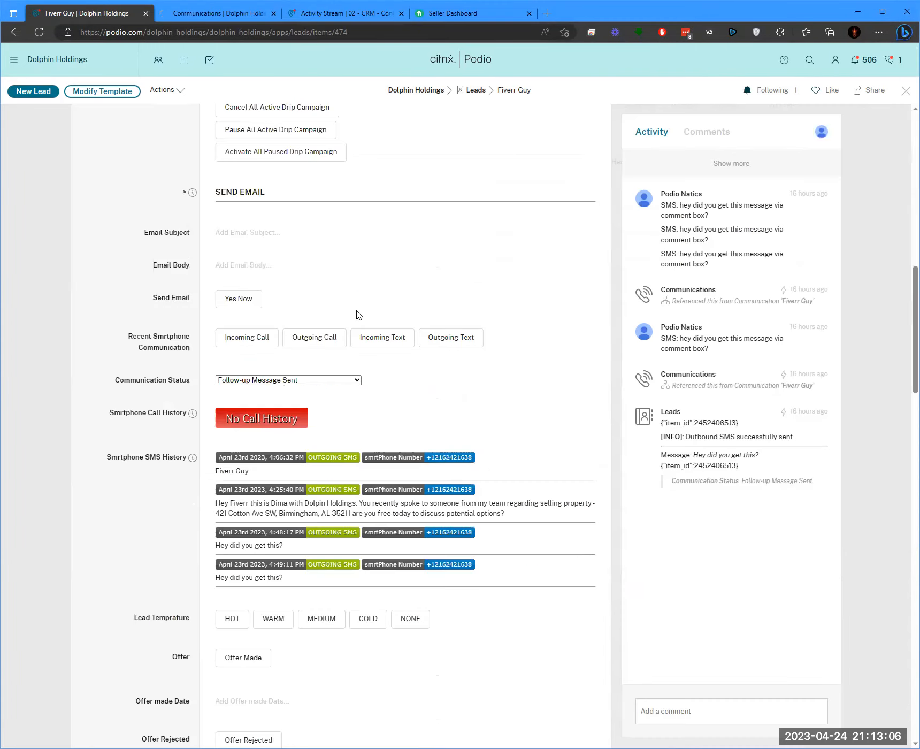
click(225, 12)
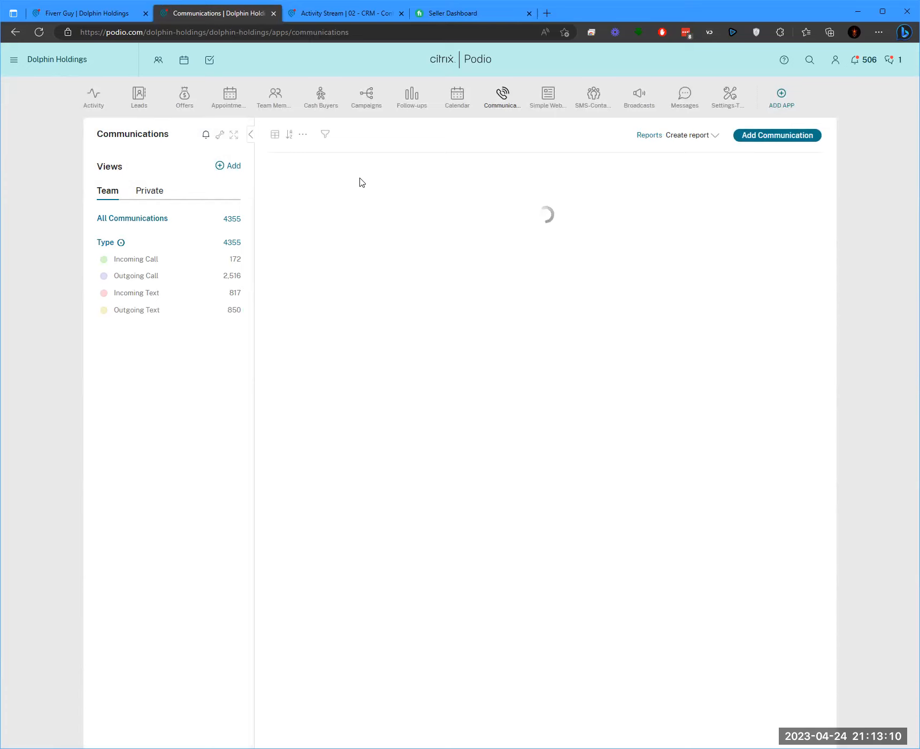
click(342, 181)
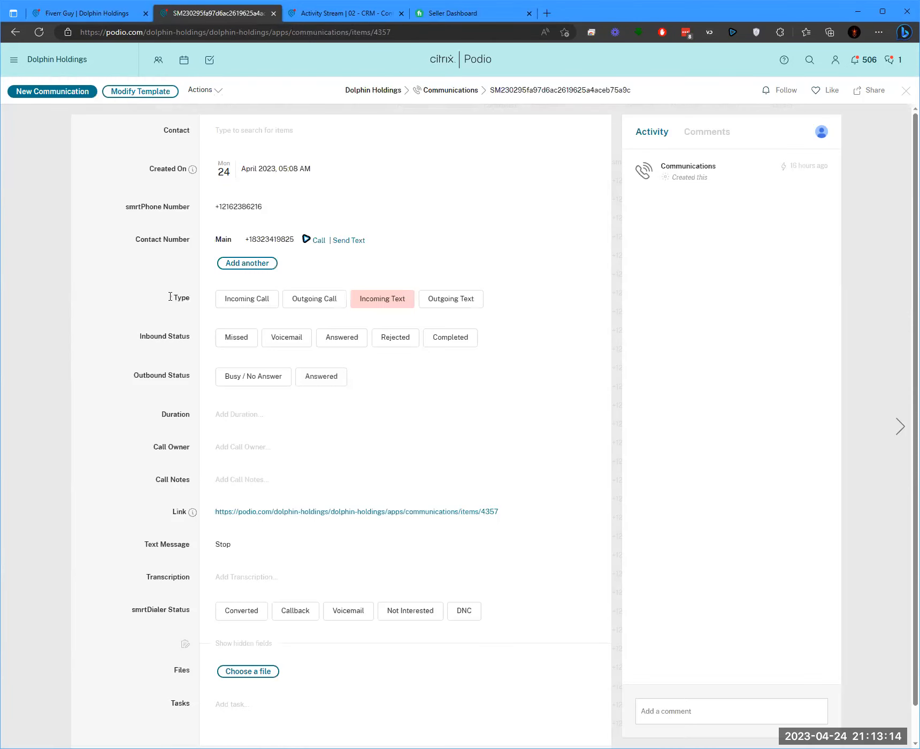
double_click(181, 300)
click(46, 12)
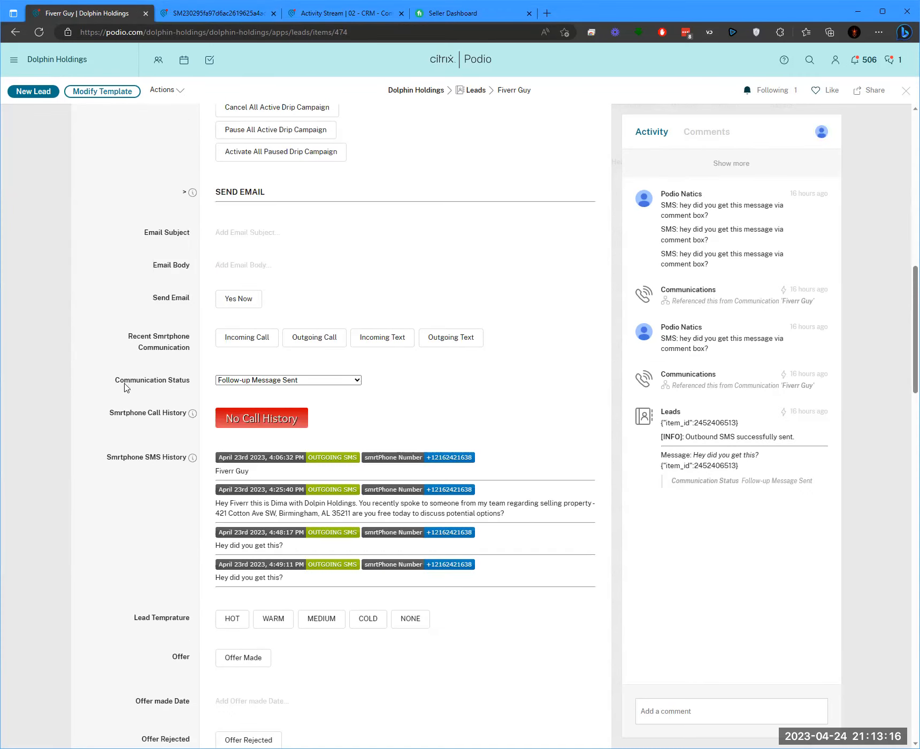
Review the available options of the lead's Communication Status field without changing it
drag(186, 381, 111, 365)
click(111, 369)
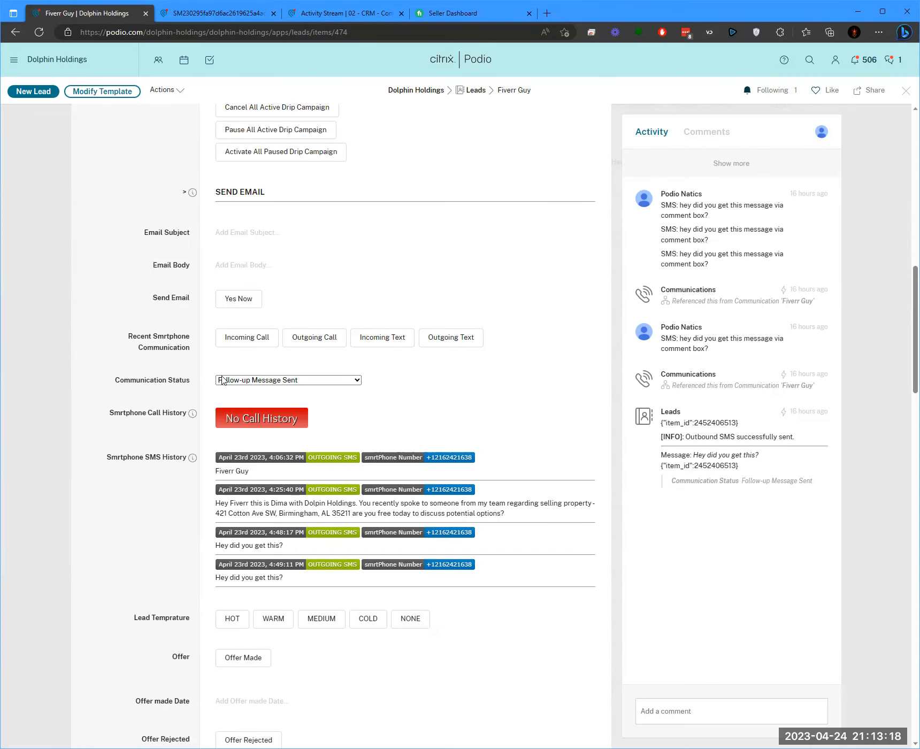
click(262, 380)
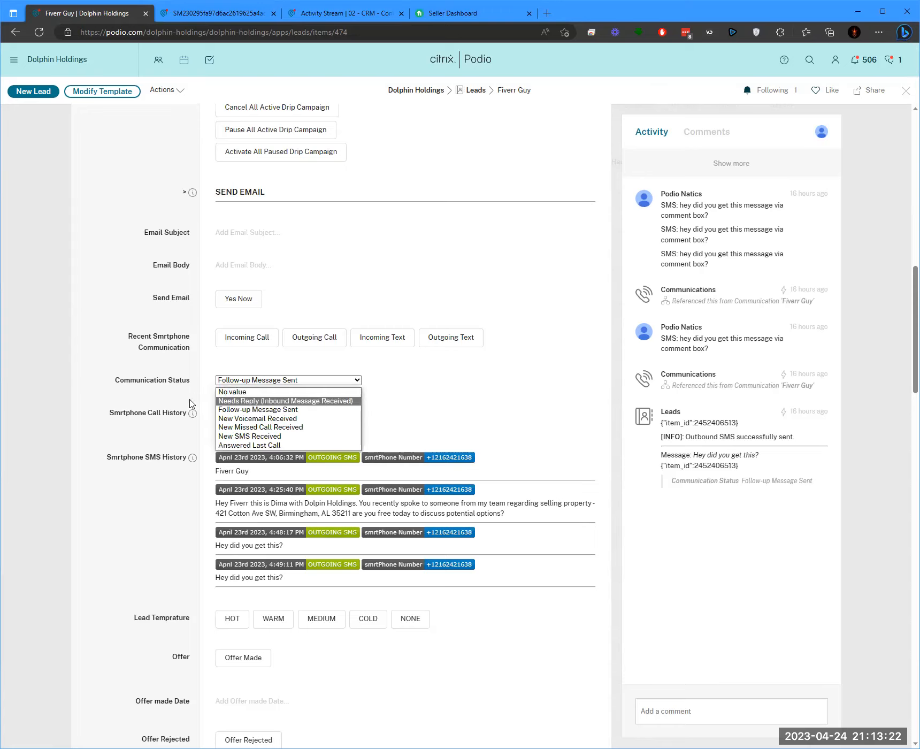
click(159, 398)
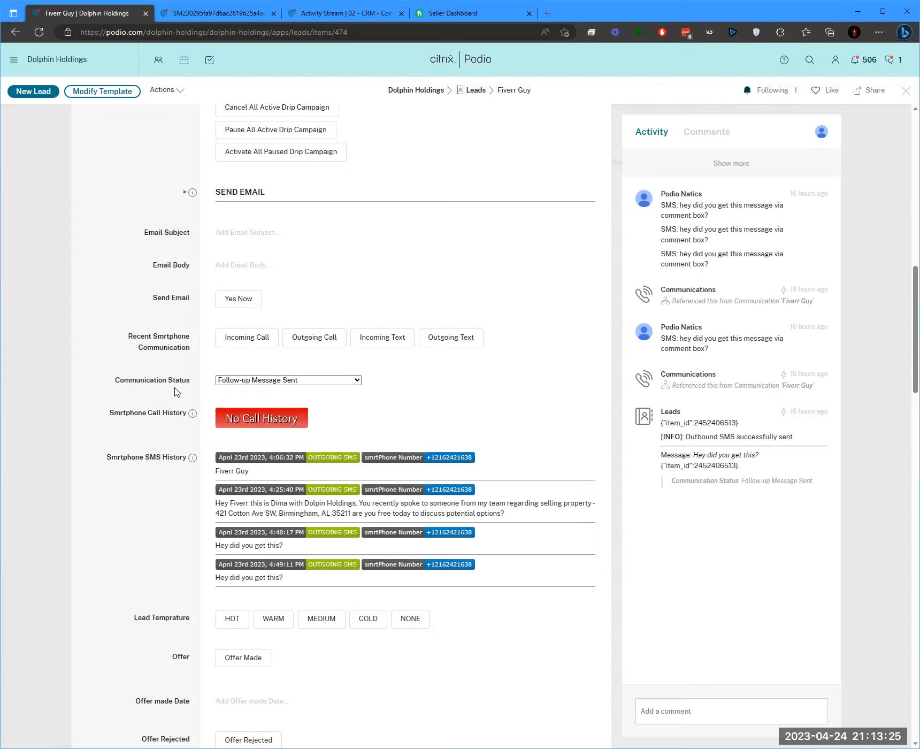
click(245, 380)
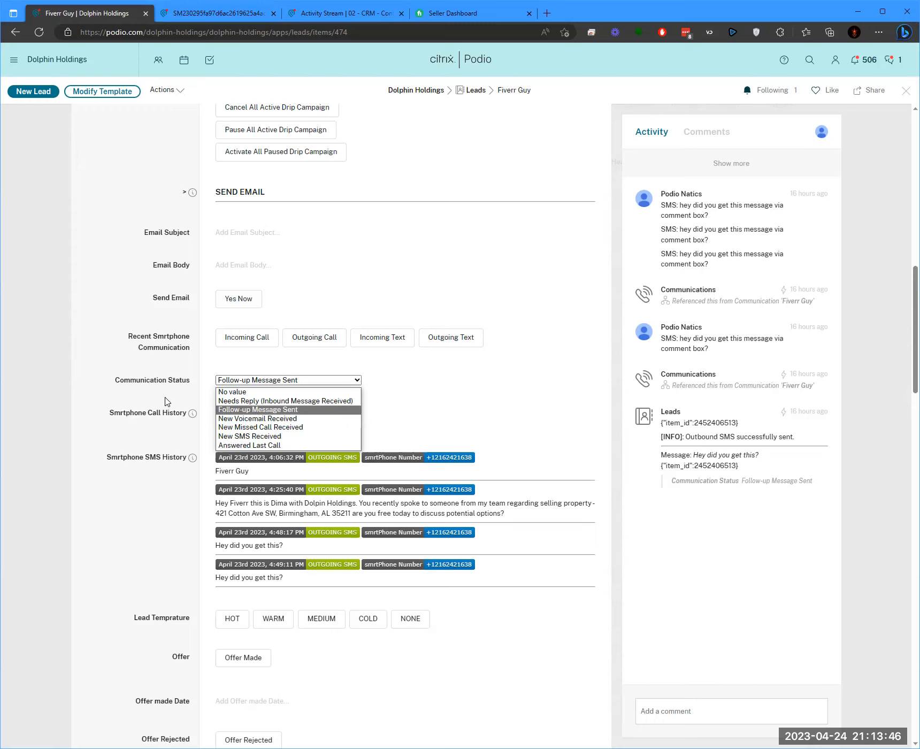
click(117, 424)
Examine the lead's Smrtphone Call History and Smrtphone SMS History fields
scroll(92, 410, down, 2)
drag(93, 316, 182, 325)
click(99, 359)
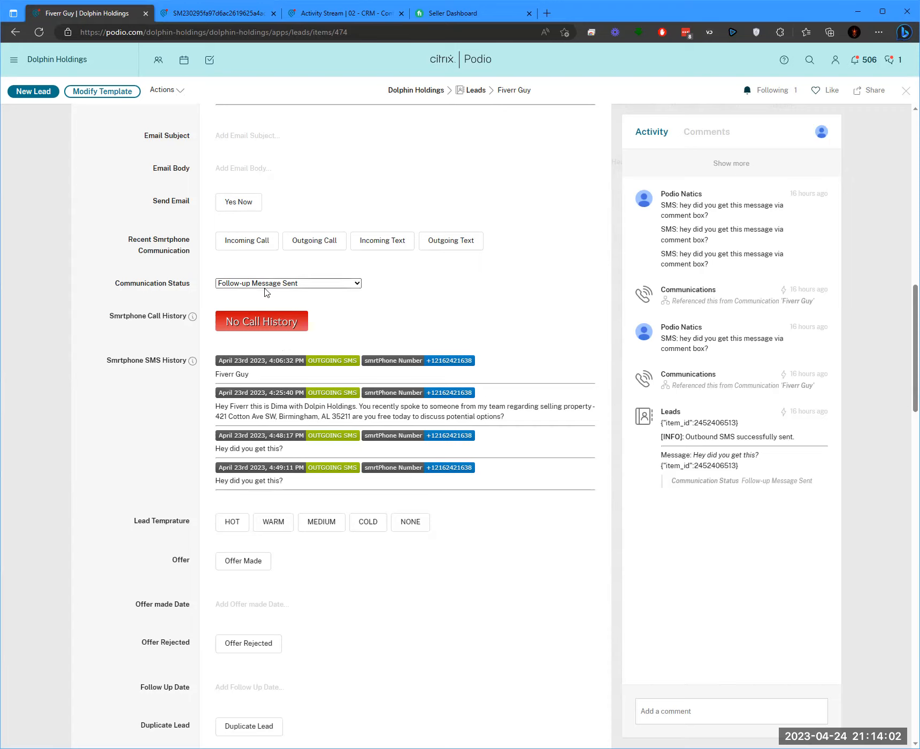
drag(210, 361, 371, 464)
drag(348, 318, 180, 316)
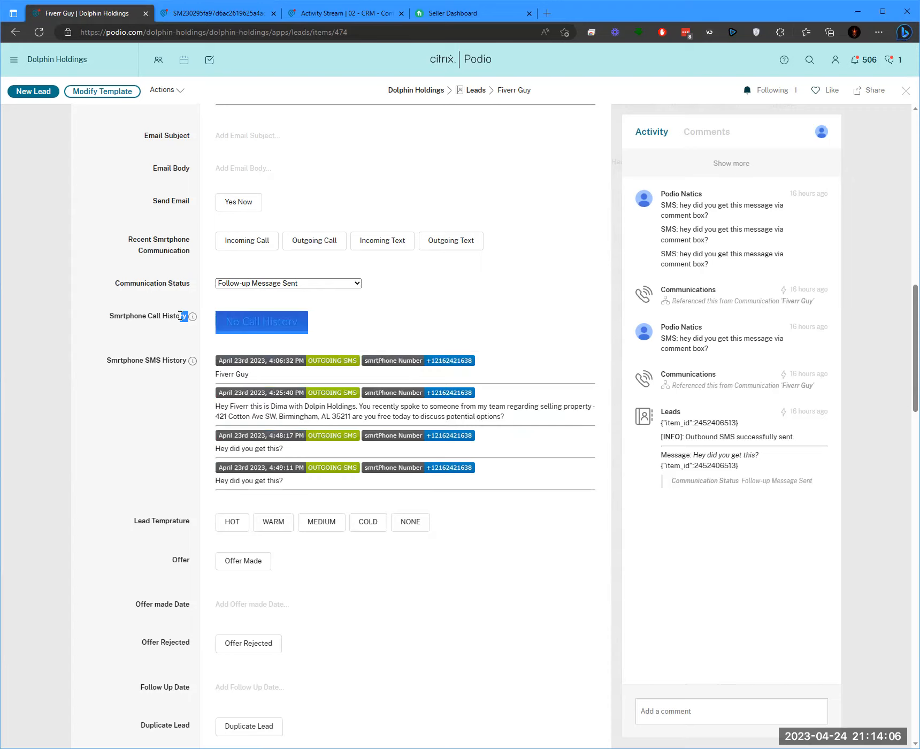
click(125, 335)
Go back to the Follow Up Sequences section and locate the Follow Up Sequence Action Selector field
scroll(169, 426, up, 15)
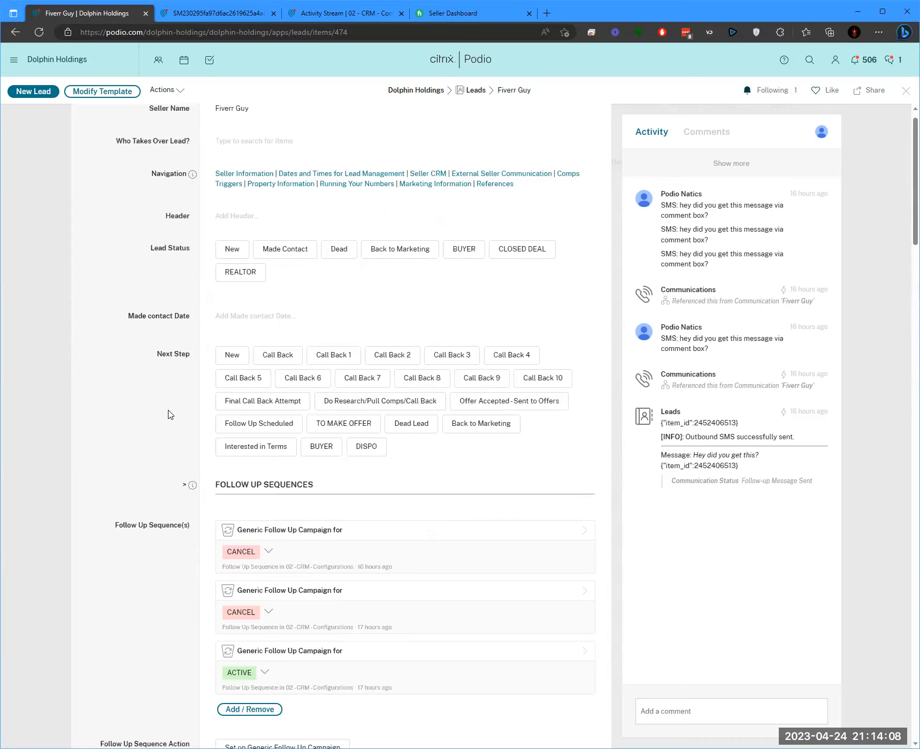
scroll(170, 407, down, 5)
scroll(171, 396, down, 2)
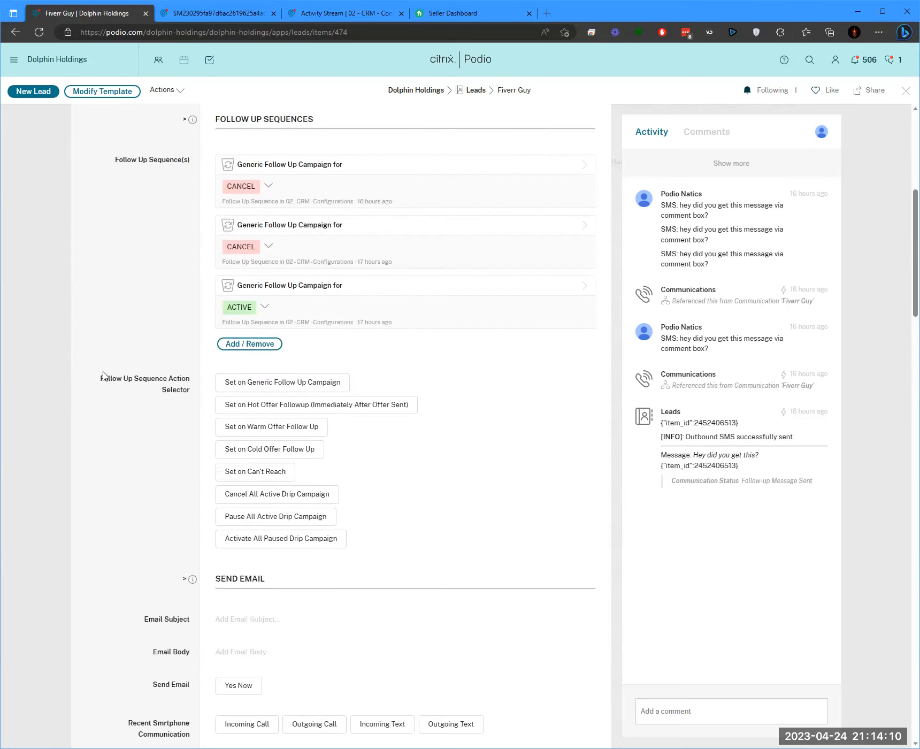
drag(97, 376, 192, 393)
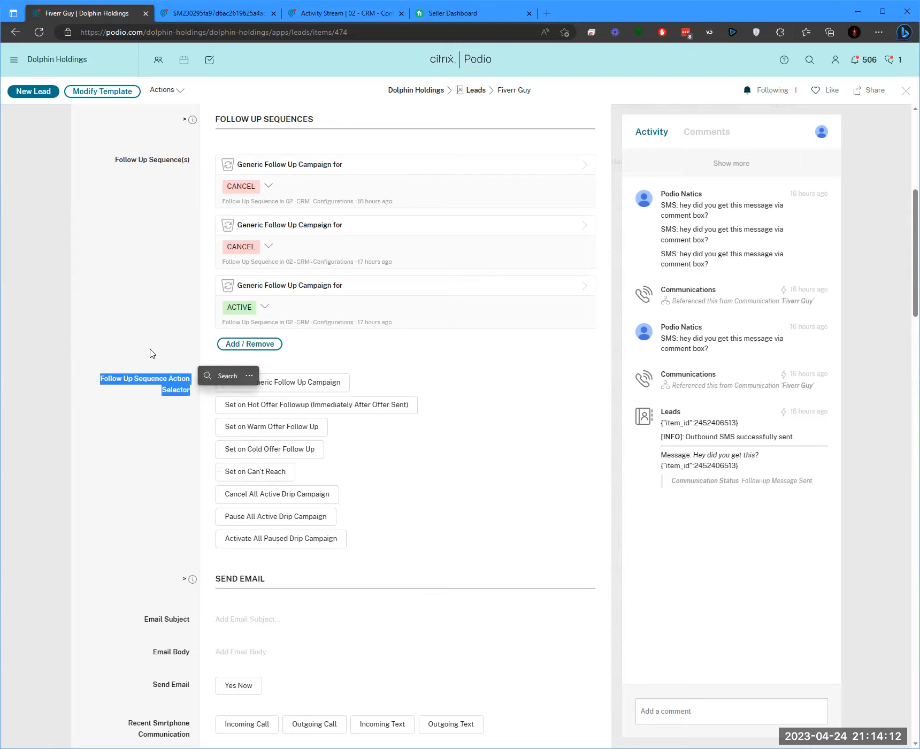
click(153, 354)
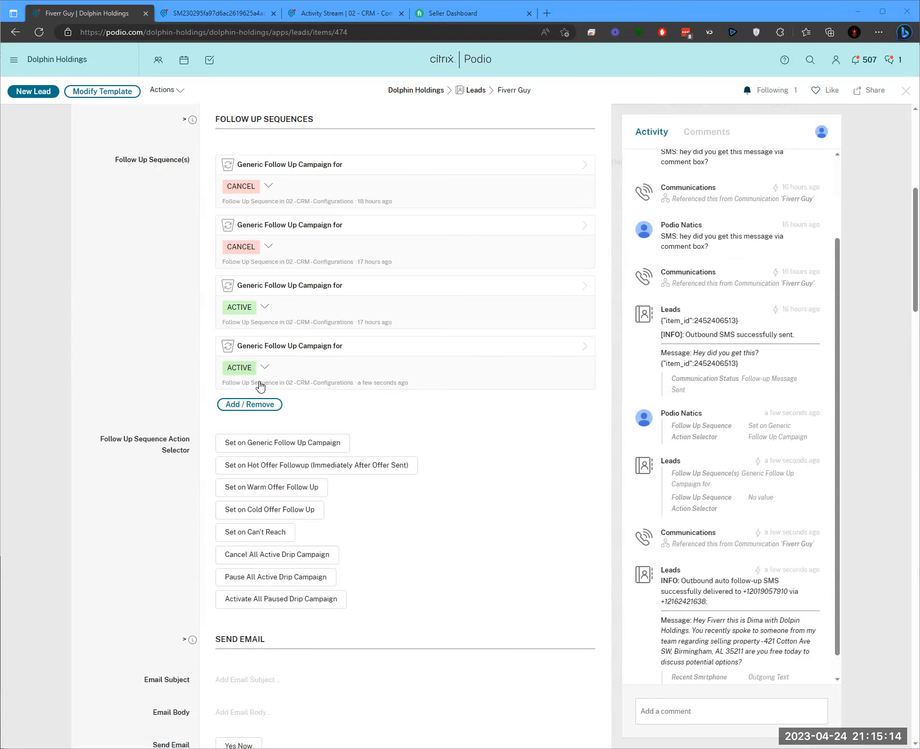
Examine the lead's Follow Up Sequences list and read the latest outbound follow-up SMS in the activity stream
scroll(283, 422, down, 2)
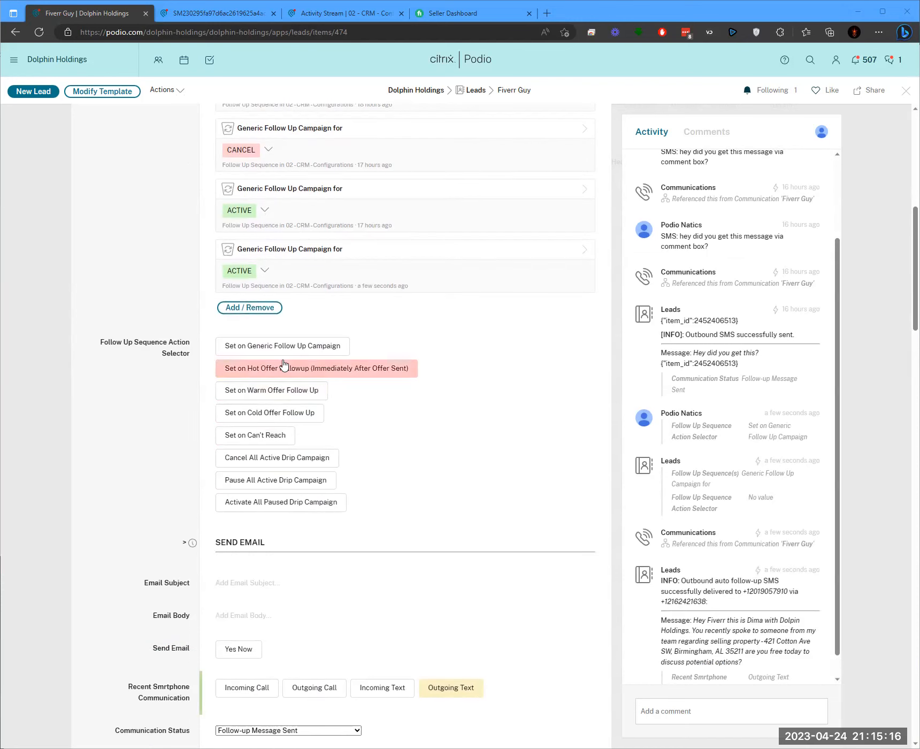
scroll(321, 364, up, 4)
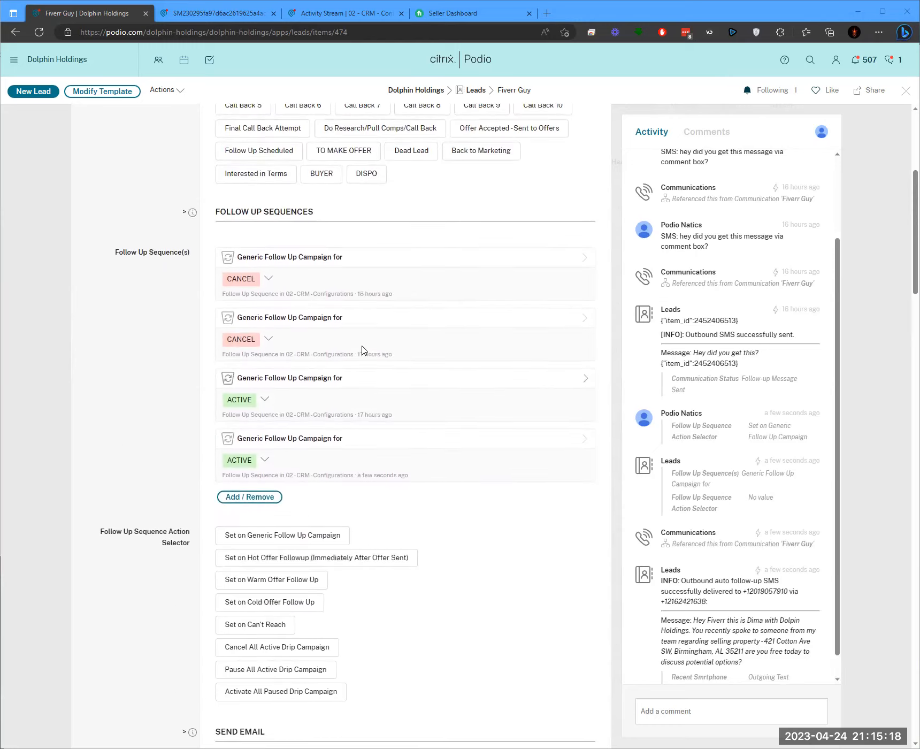
scroll(363, 446, down, 4)
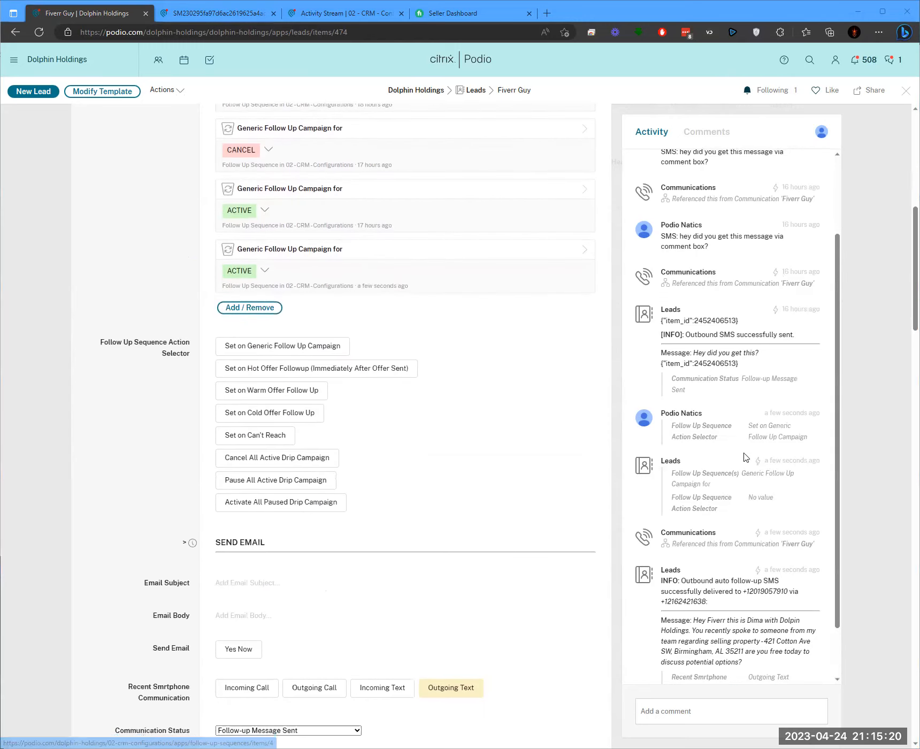
scroll(746, 457, down, 2)
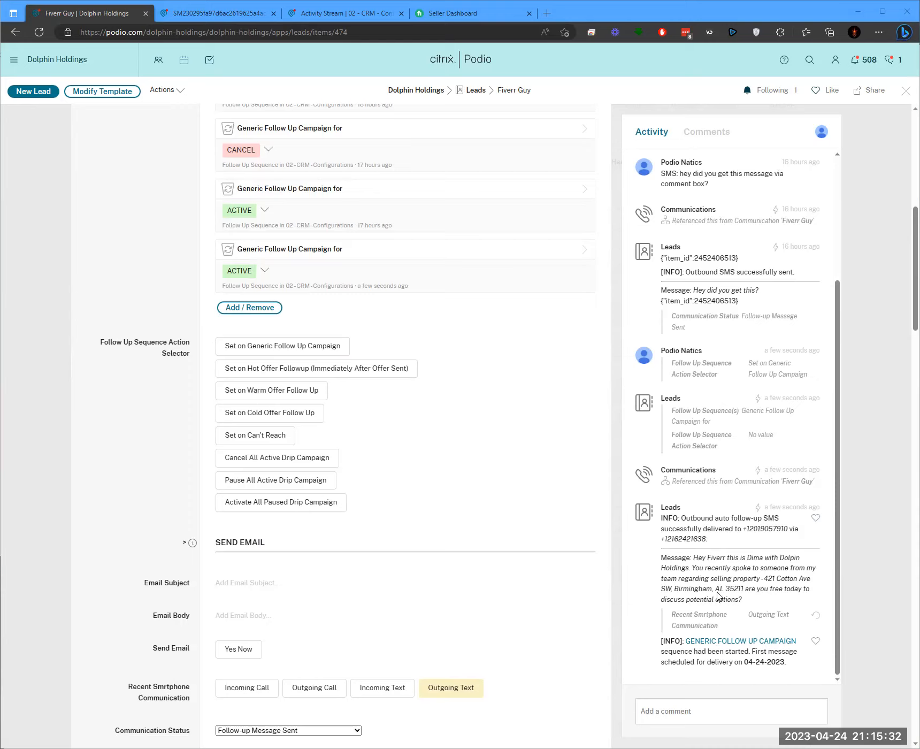
drag(743, 603, 693, 557)
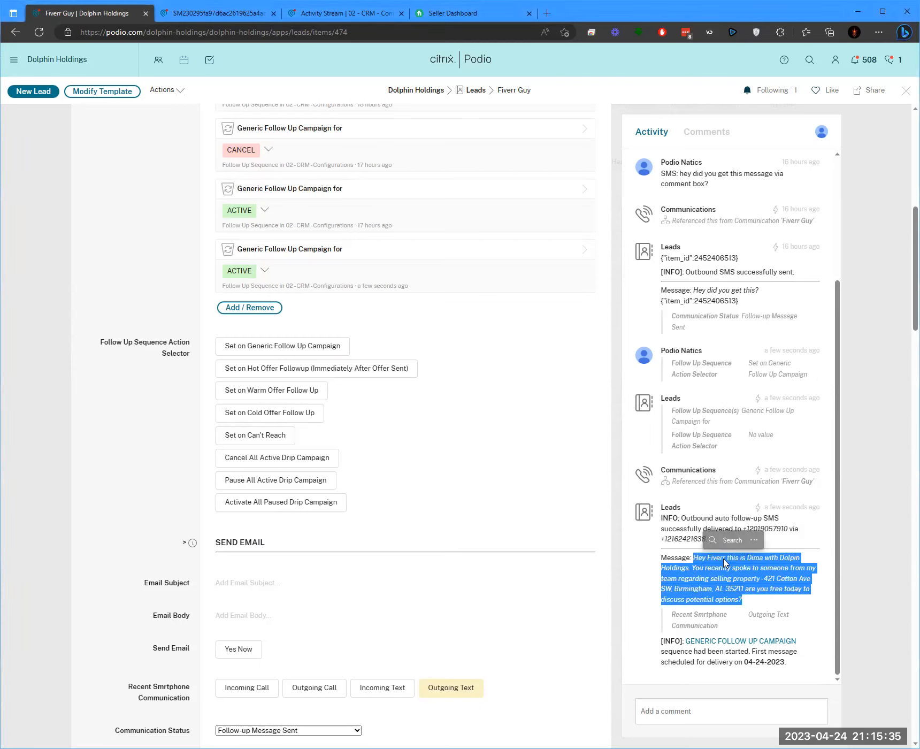
click(436, 547)
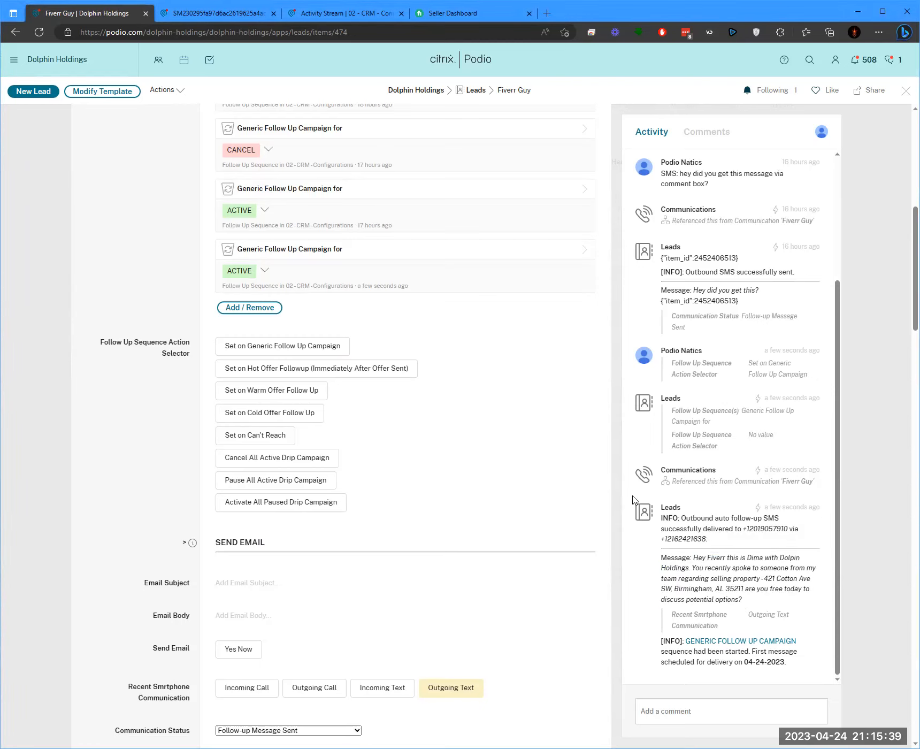
Reload the lead and check its Smrtphone SMS History entries for the follow-up message
scroll(269, 511, down, 5)
click(40, 33)
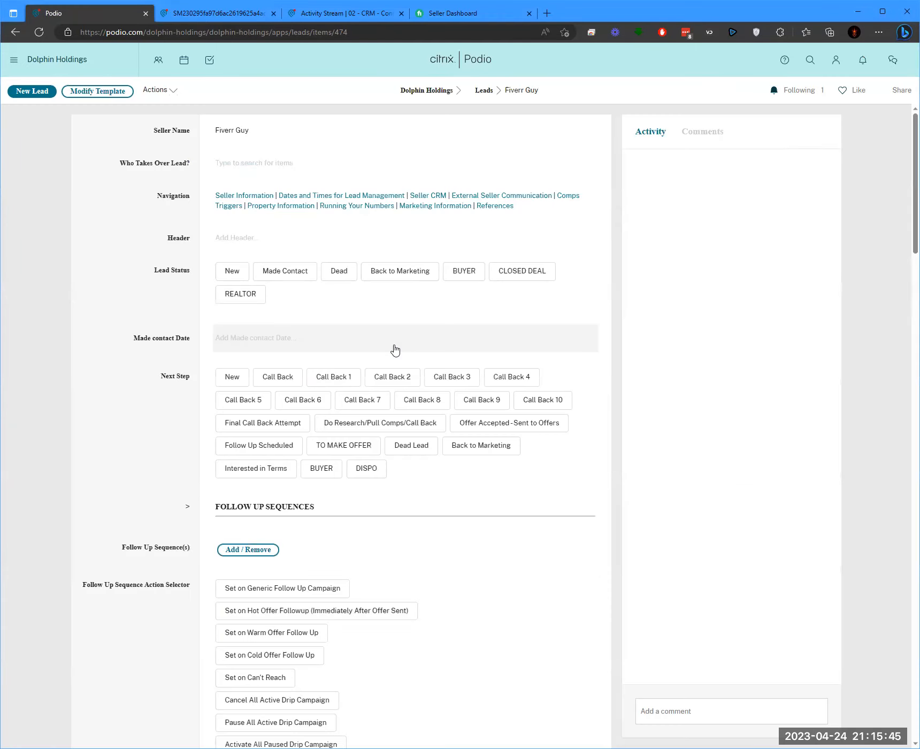
scroll(272, 439, down, 9)
scroll(272, 426, up, 3)
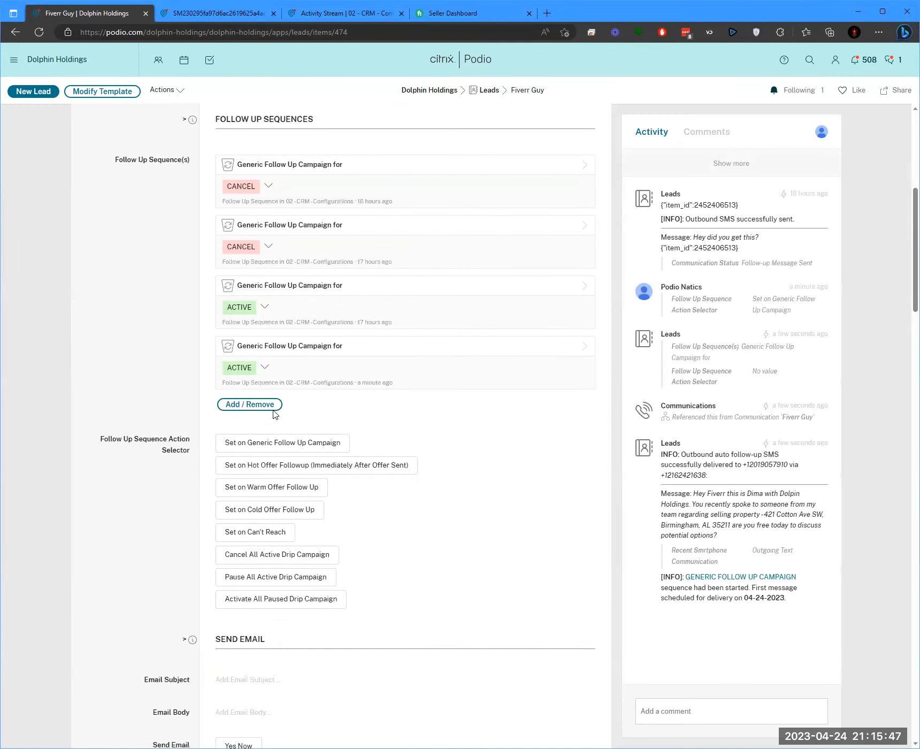
scroll(273, 413, down, 10)
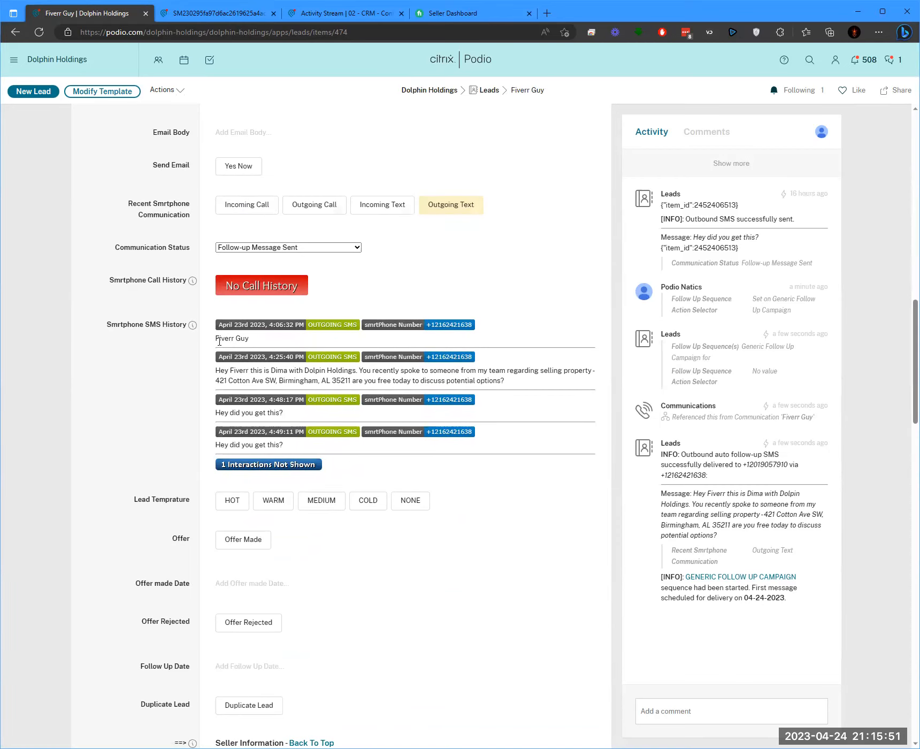
drag(218, 338, 513, 449)
click(520, 450)
drag(222, 334, 525, 455)
click(525, 456)
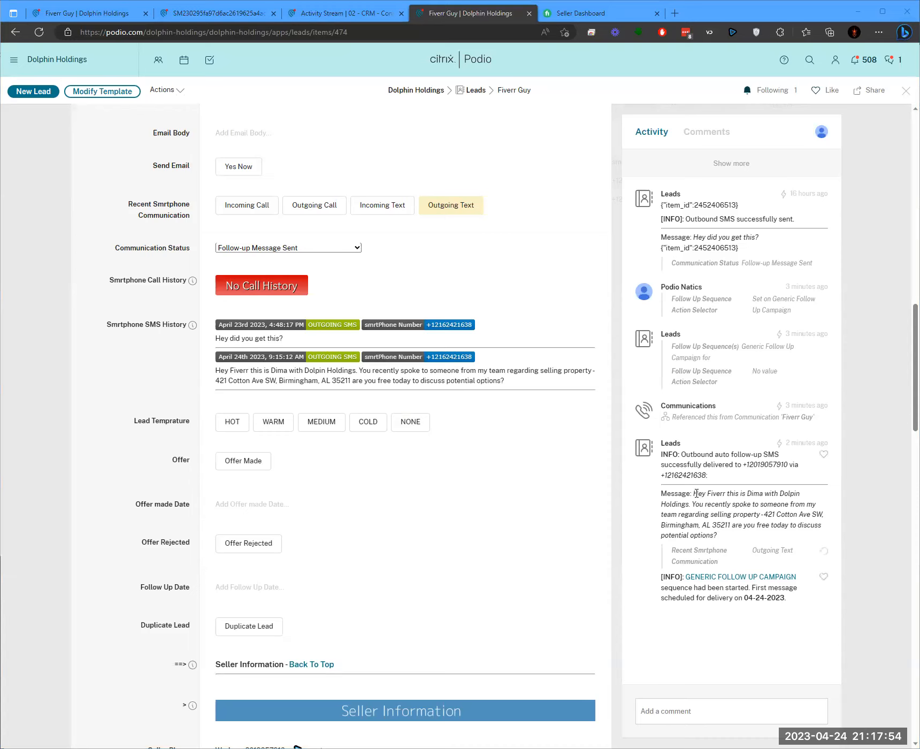
Compare the outbound follow-up SMS in the activity stream with the April 24th entry in the Smrtphone SMS History
drag(695, 492, 716, 535)
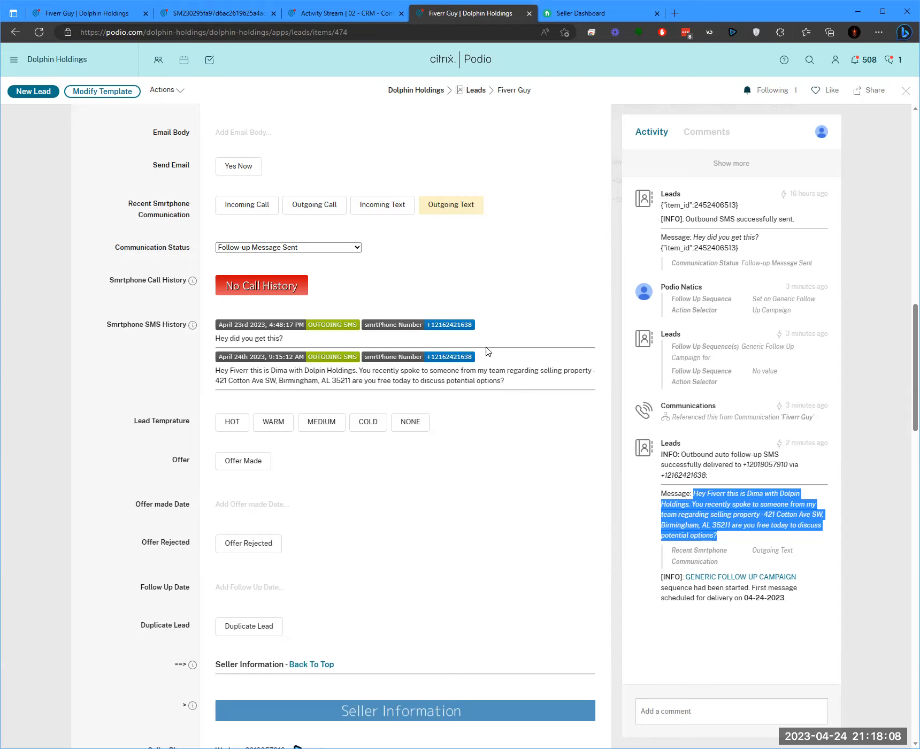
scroll(487, 351, up, 8)
scroll(428, 345, down, 6)
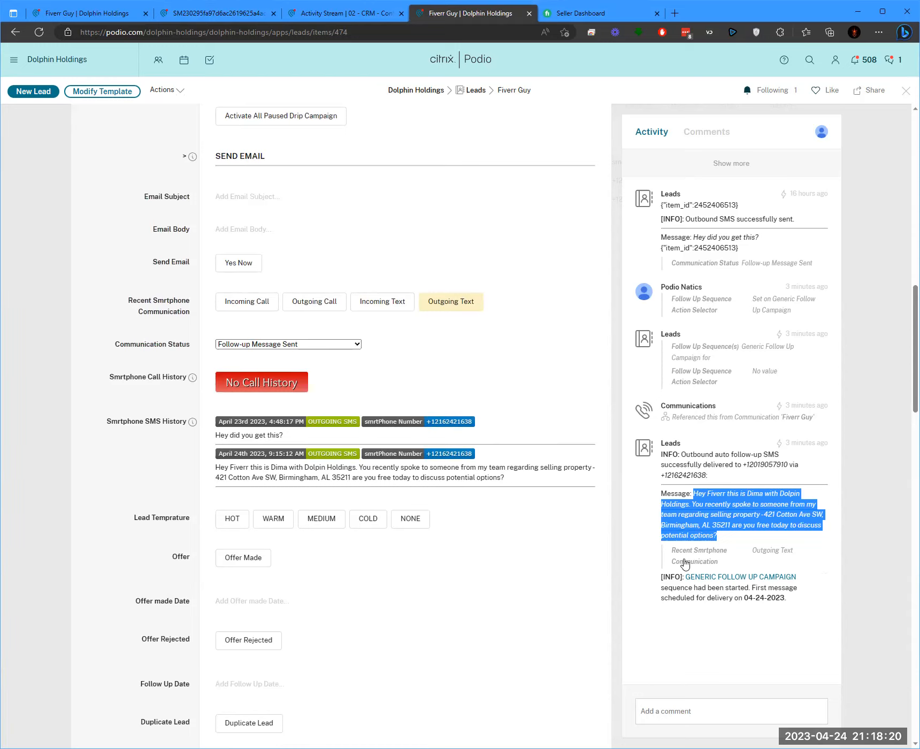
click(698, 507)
drag(213, 474, 504, 478)
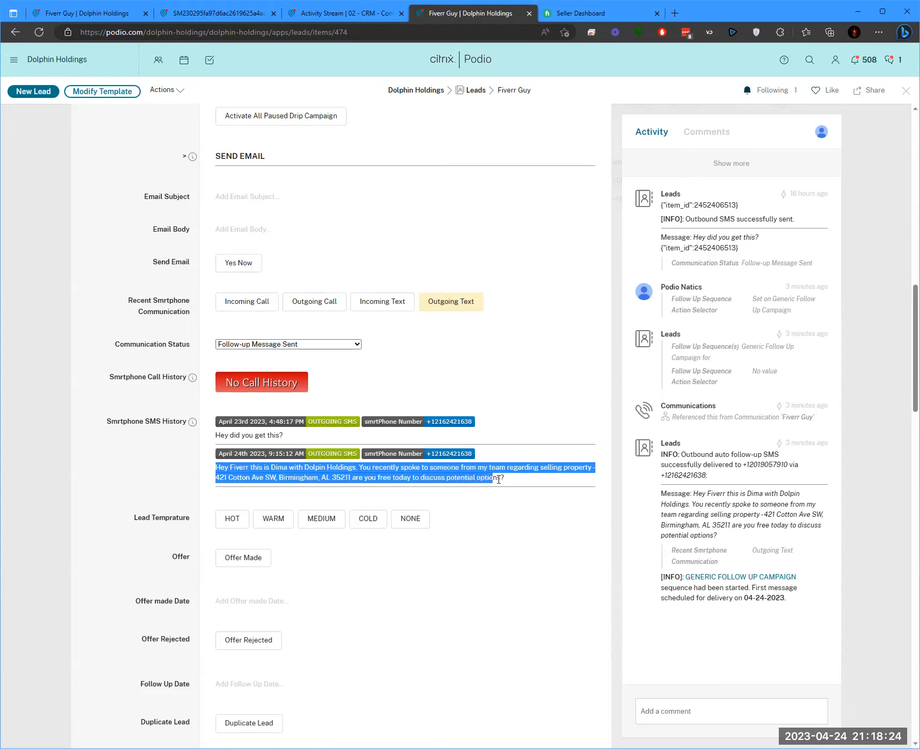
click(167, 465)
scroll(178, 487, down, 4)
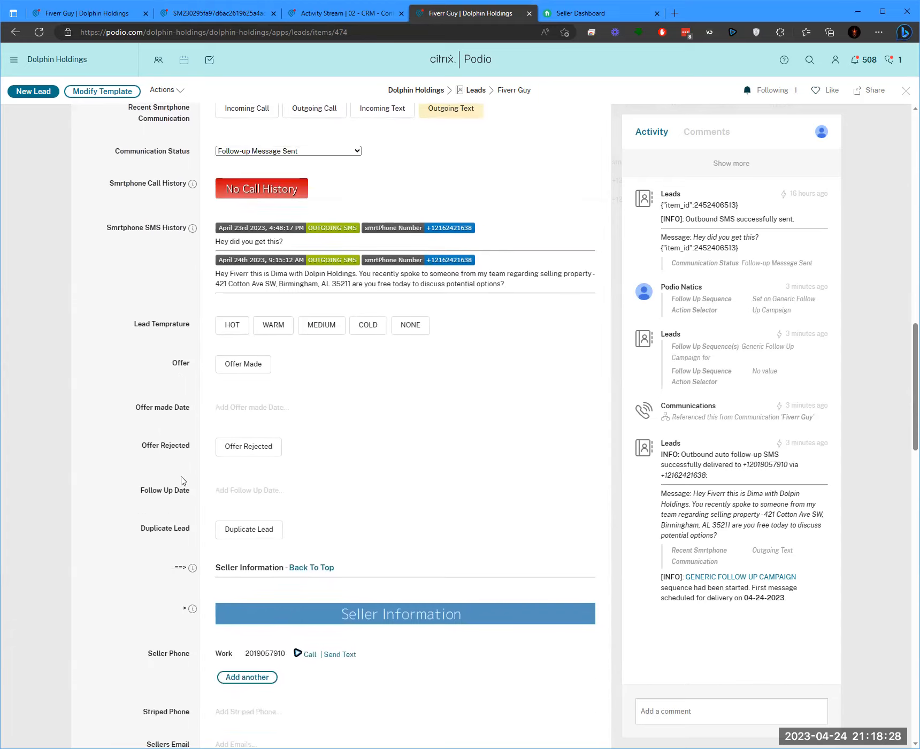
scroll(194, 459, up, 4)
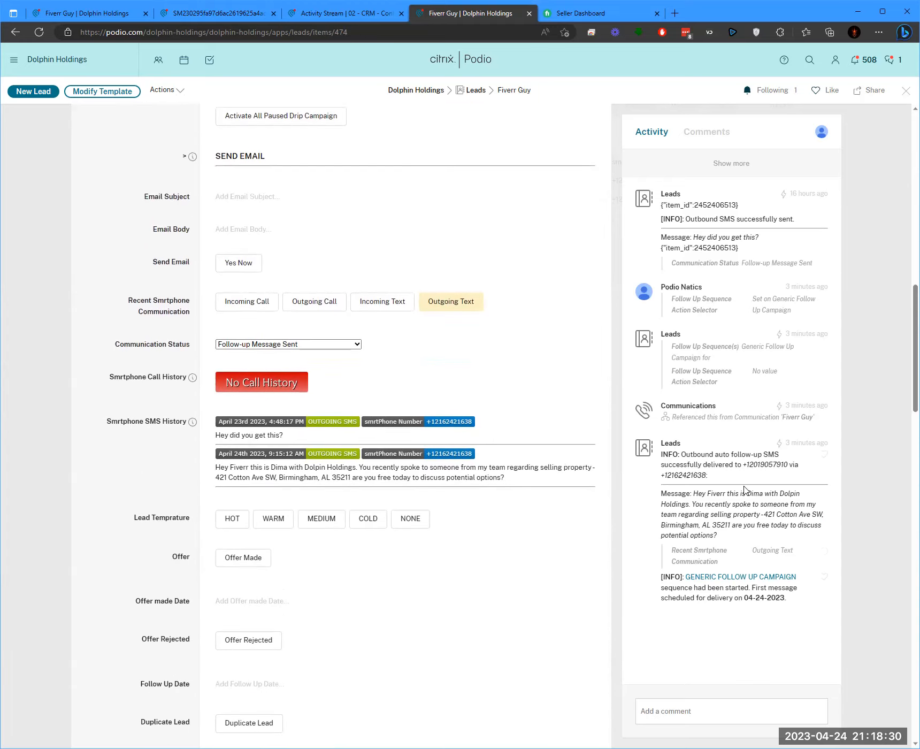
Open the Generic Follow Up Campaign sequence from the activity stream in a separate tab and review its status and scheduled messages
middle_click(738, 576)
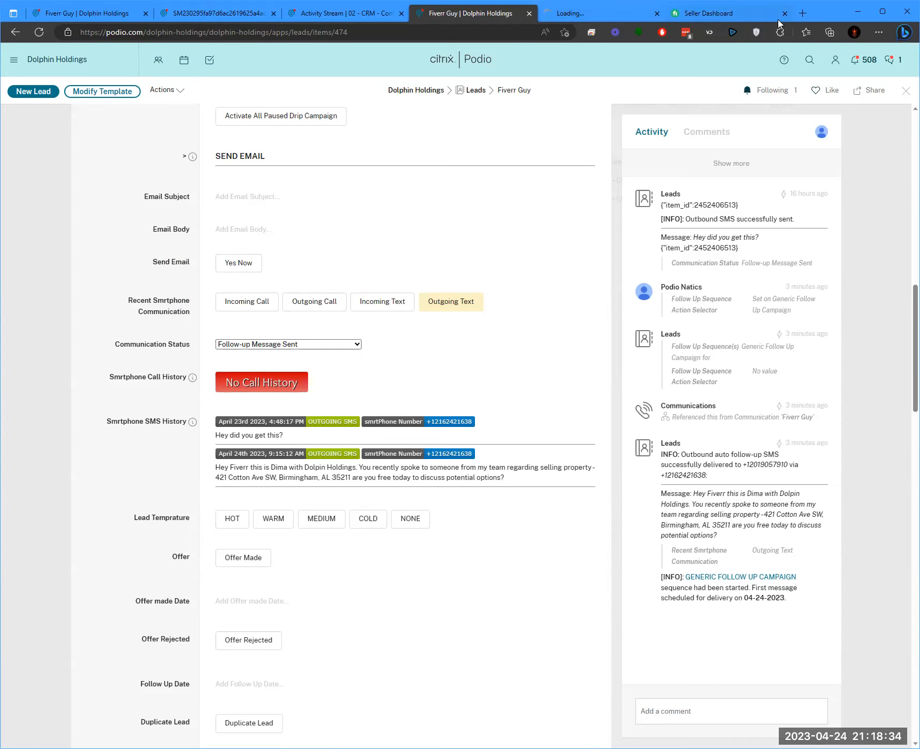
click(567, 13)
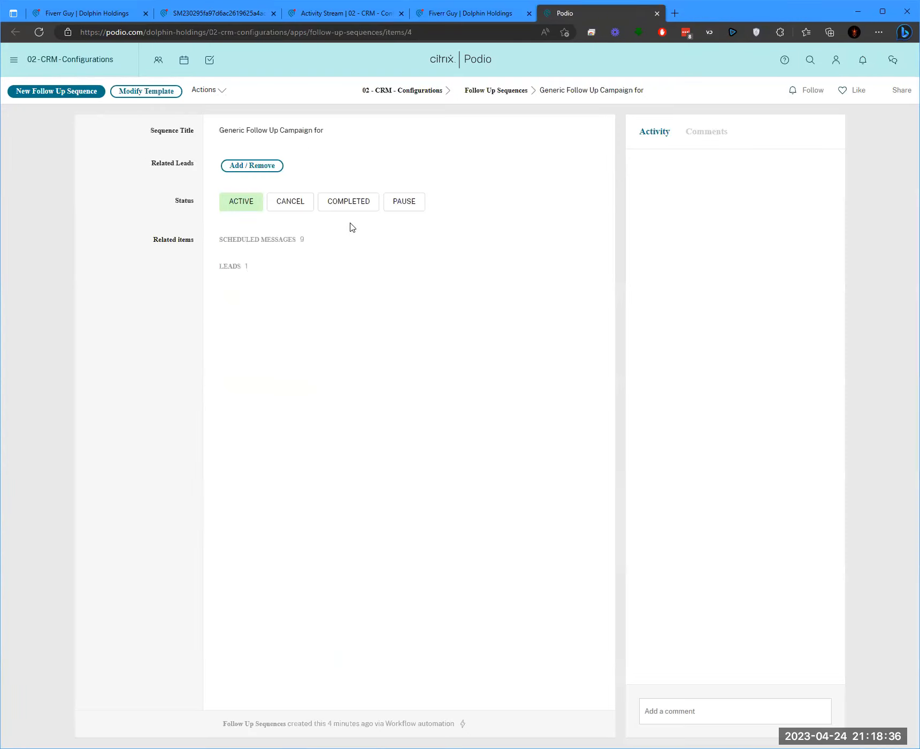
scroll(105, 420, down, 3)
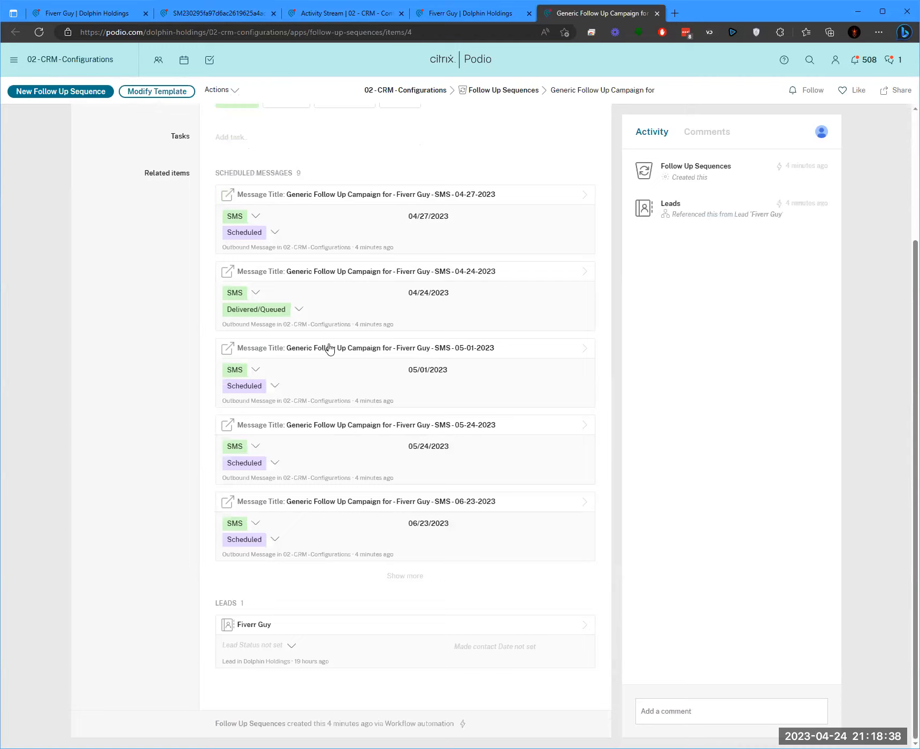
scroll(248, 334, up, 3)
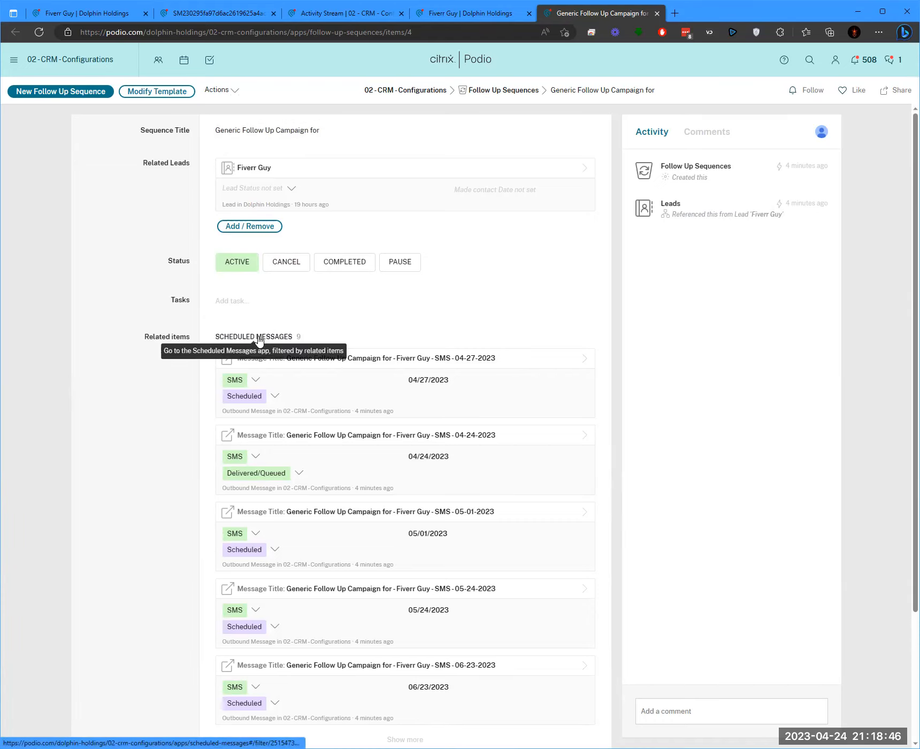
scroll(176, 384, down, 3)
scroll(177, 384, up, 3)
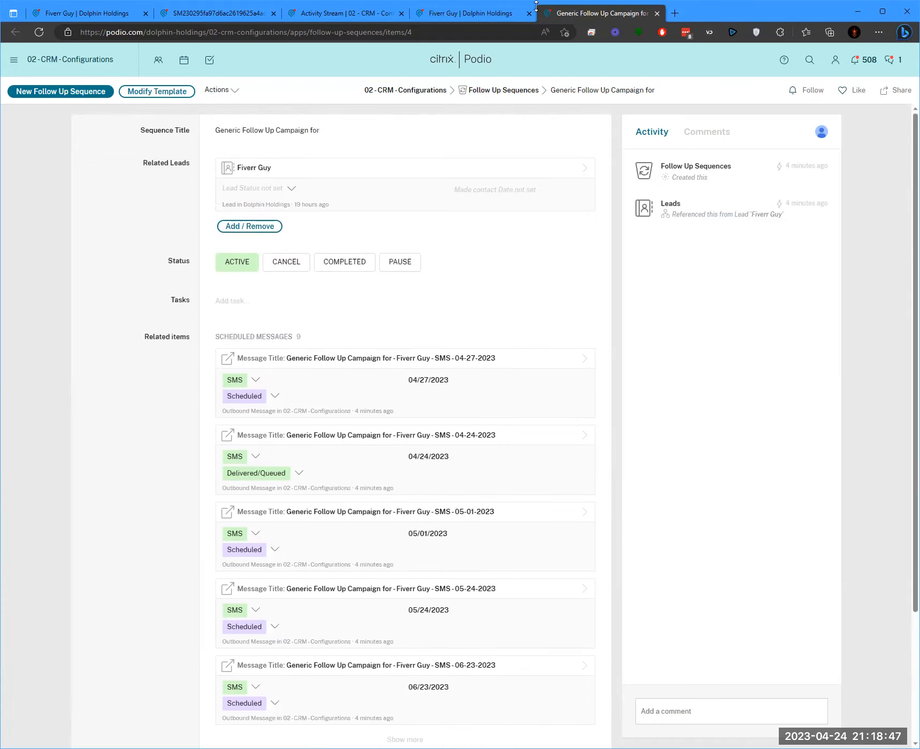
Return to the lead and set its two active Generic Follow Up Campaign sequences to PAUSE
click(433, 12)
scroll(255, 359, up, 15)
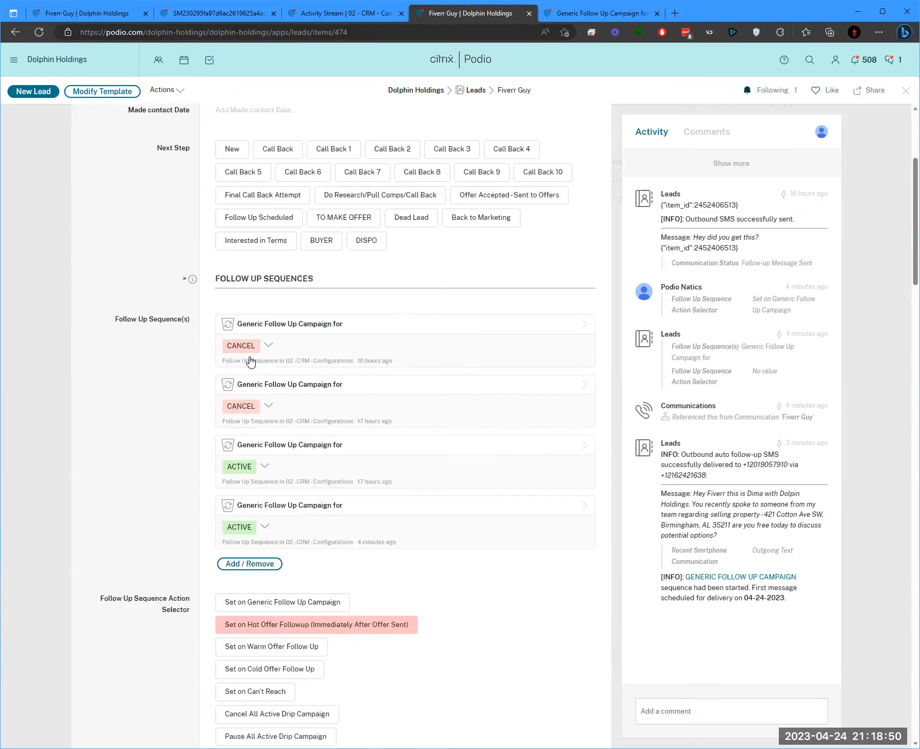
scroll(326, 359, up, 1)
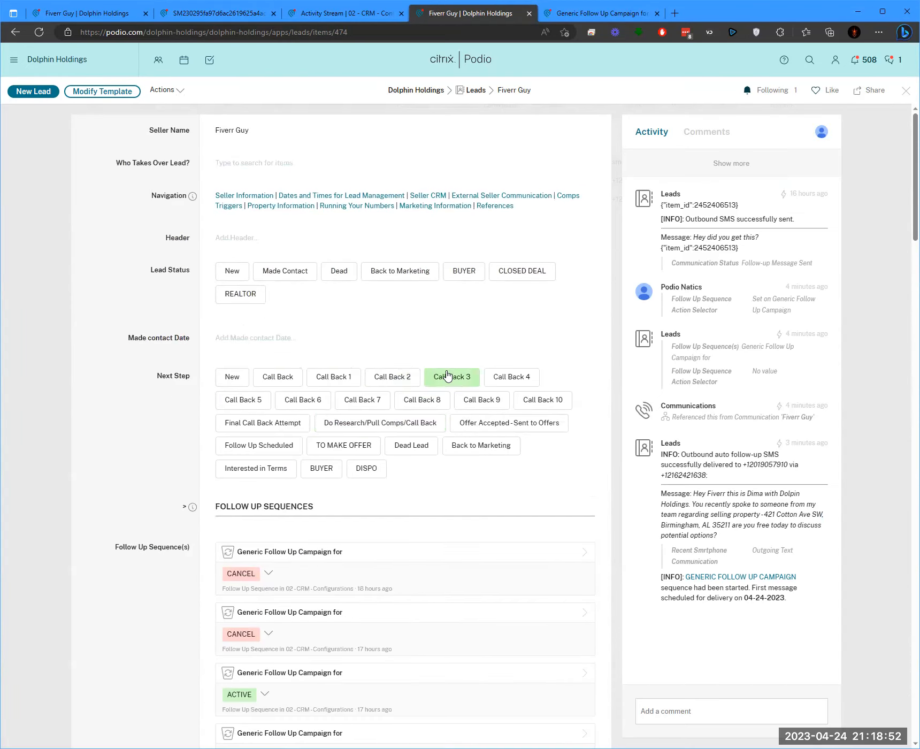
scroll(383, 370, down, 6)
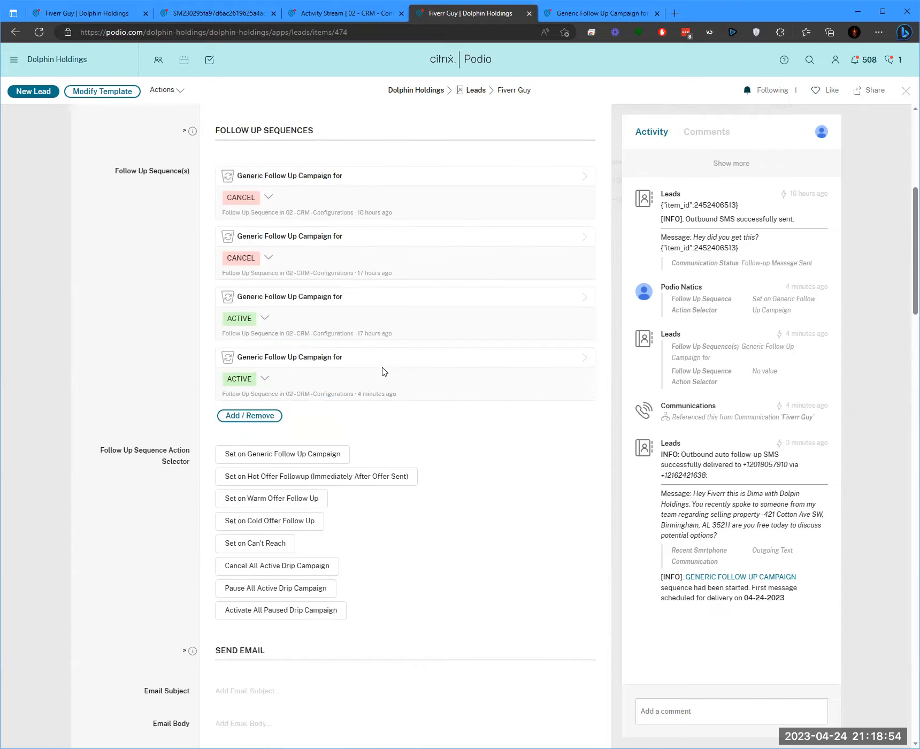
scroll(388, 395, down, 5)
scroll(452, 441, up, 5)
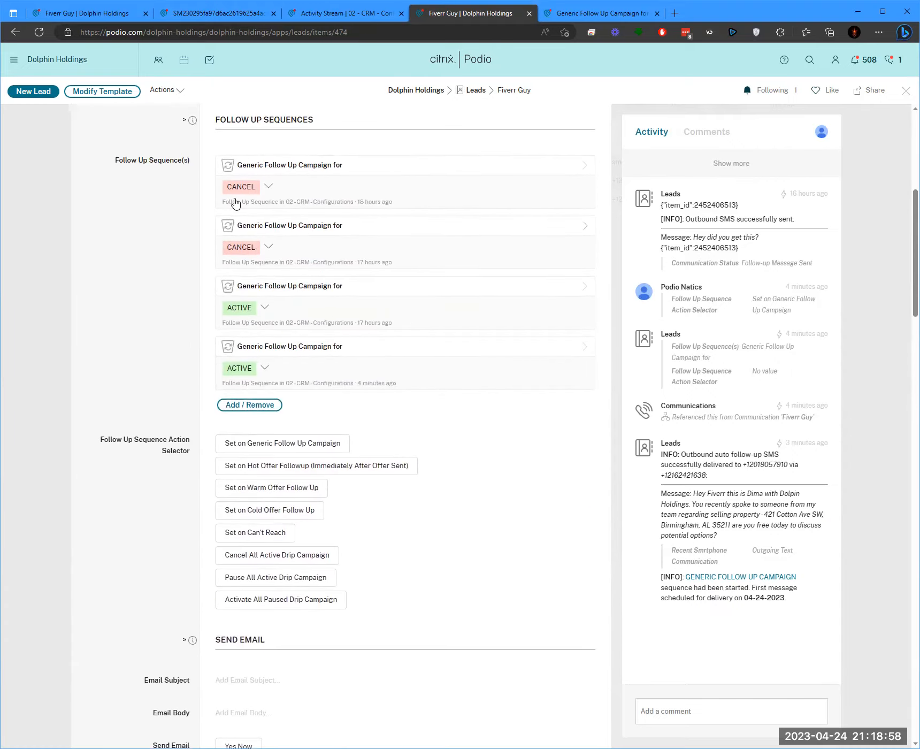
click(264, 309)
click(227, 393)
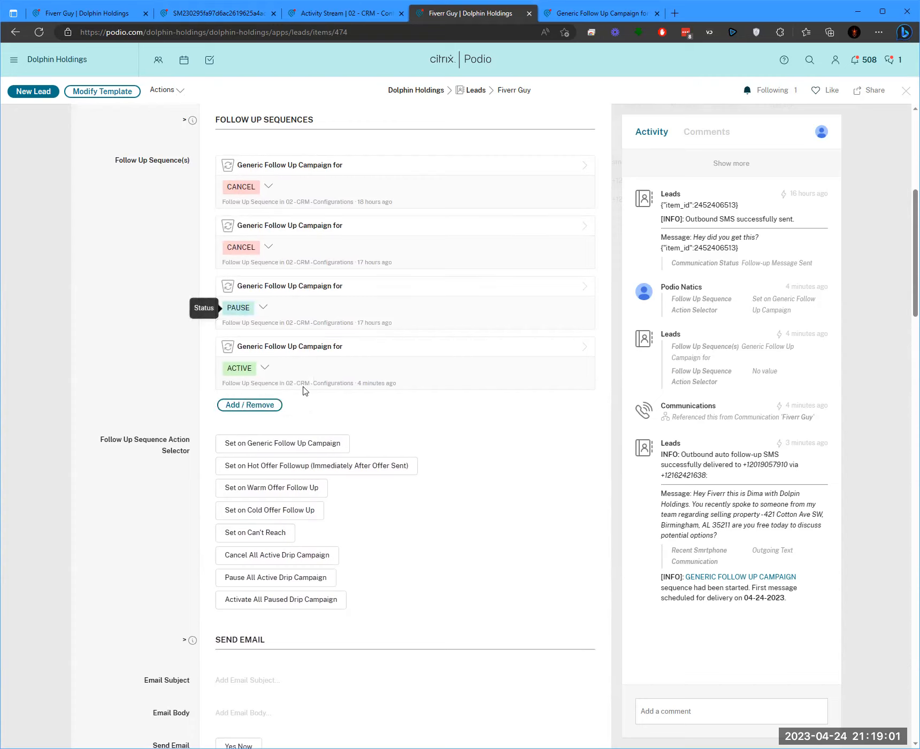
click(264, 368)
click(224, 453)
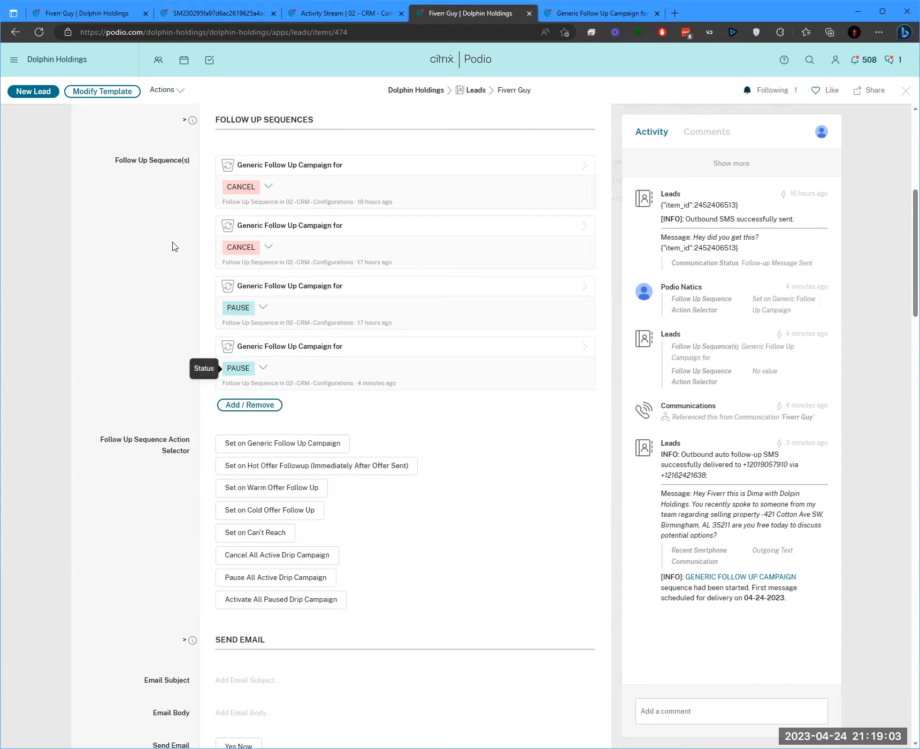
Set the two cancelled Generic Follow Up Campaign sequences to PAUSE and return to the lead record
click(268, 246)
click(236, 331)
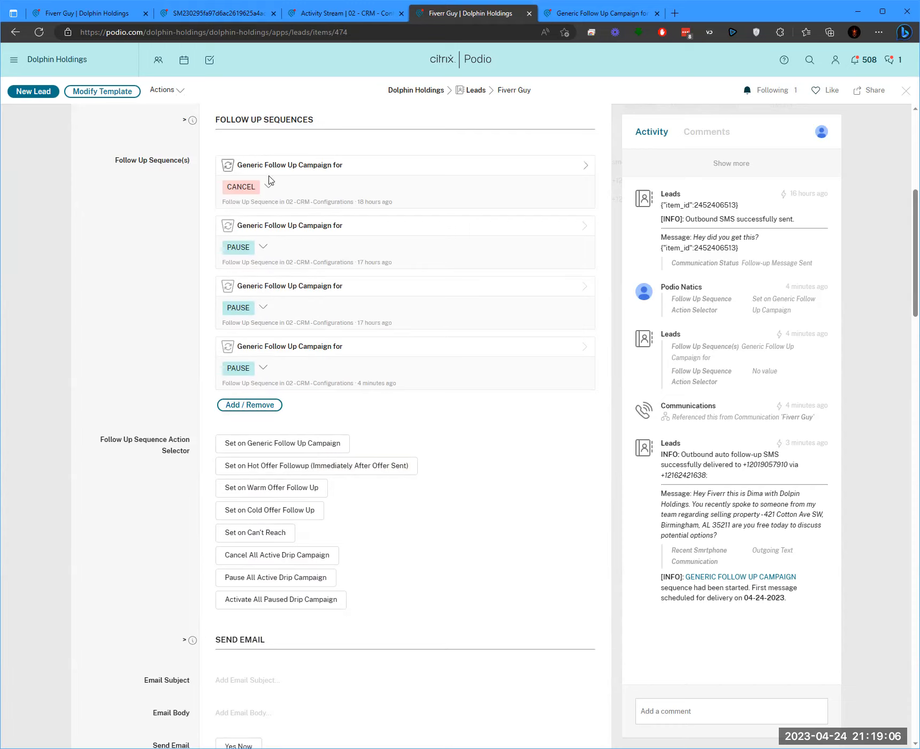
click(269, 176)
click(404, 262)
click(905, 91)
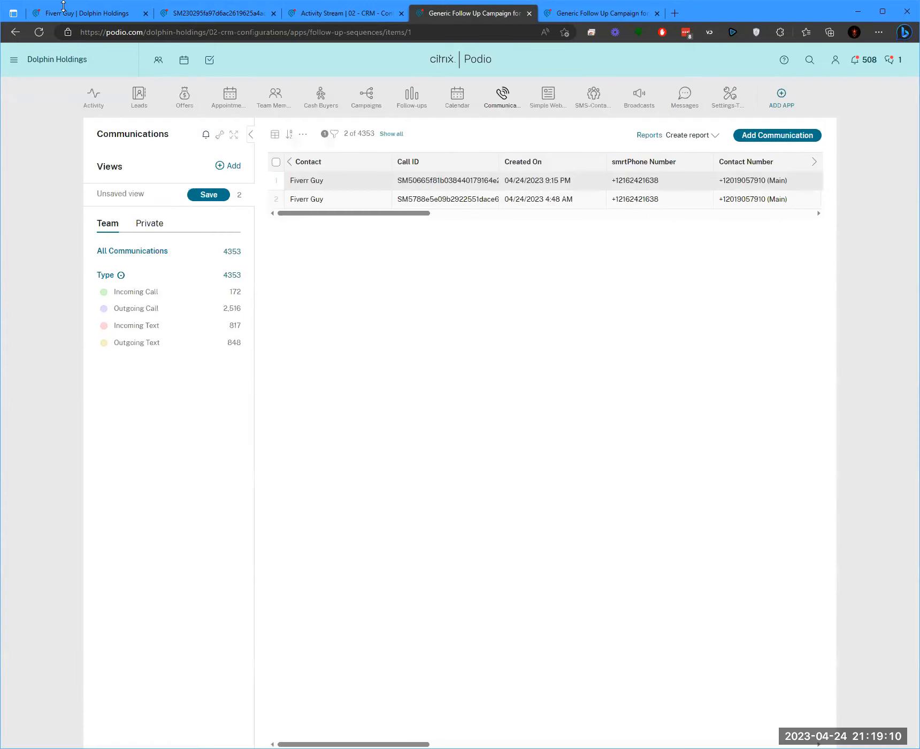
click(16, 32)
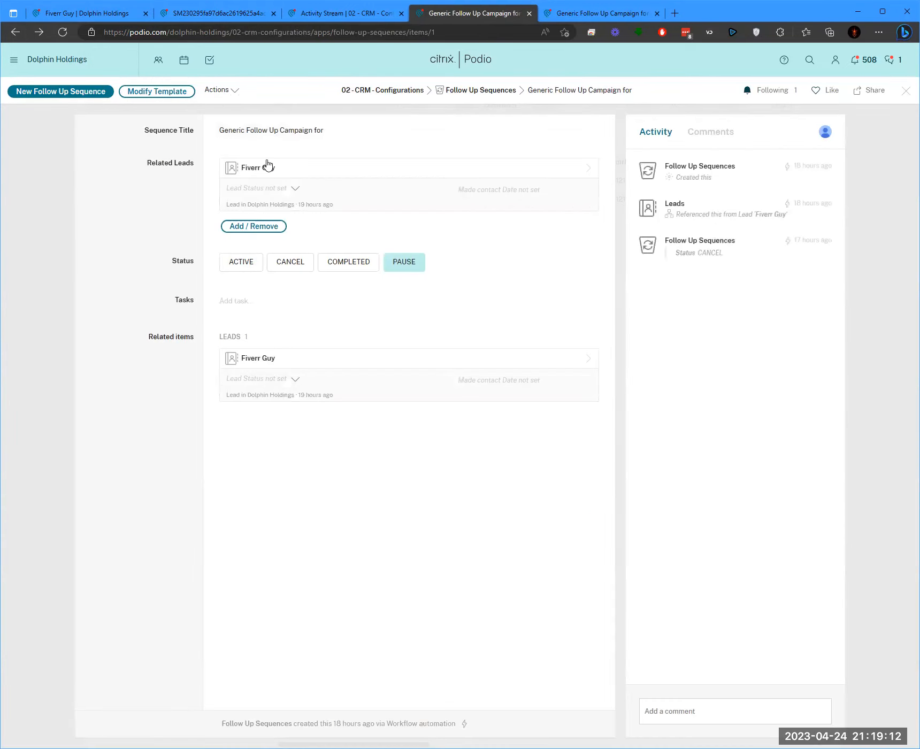
click(189, 353)
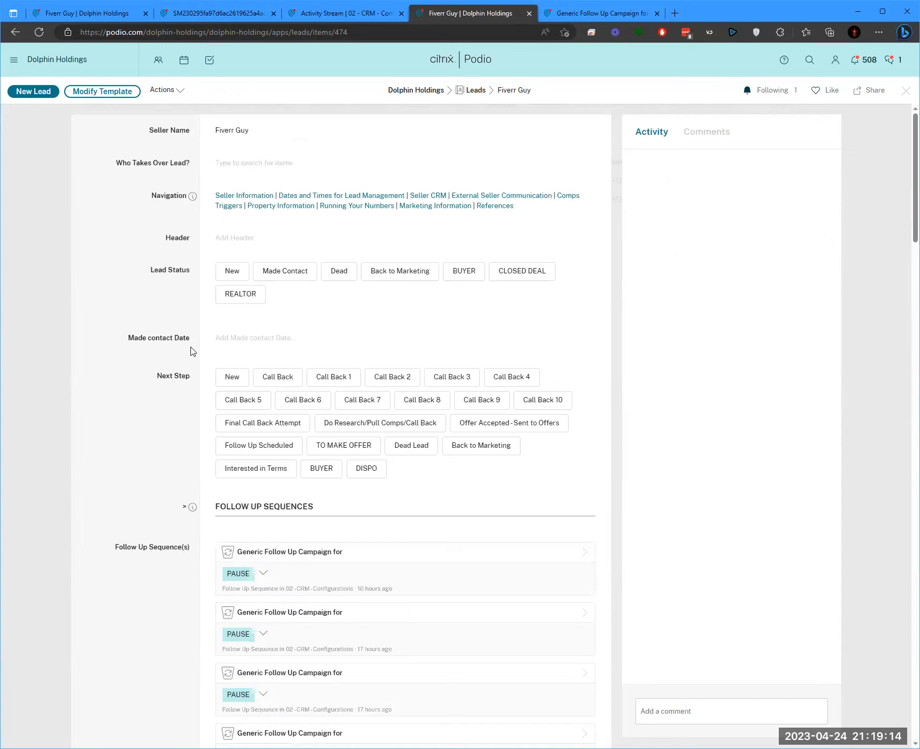
Review the lead's follow-up sequence statuses, communication fields and Follow Up Sequence Action Selector options
scroll(182, 345, down, 9)
scroll(190, 340, up, 3)
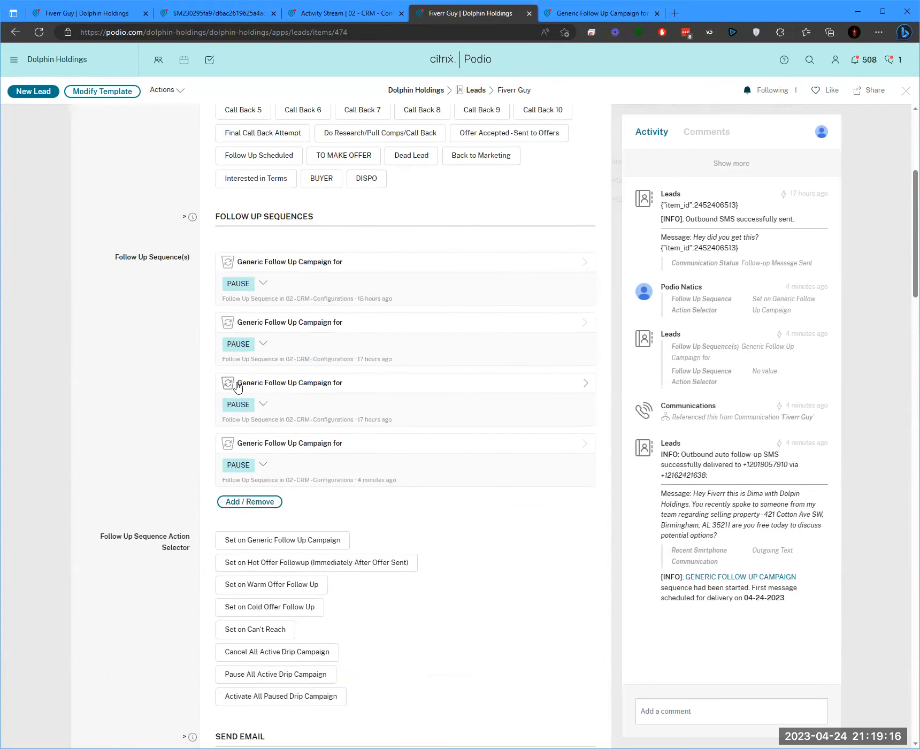
scroll(214, 374, down, 12)
scroll(203, 362, up, 7)
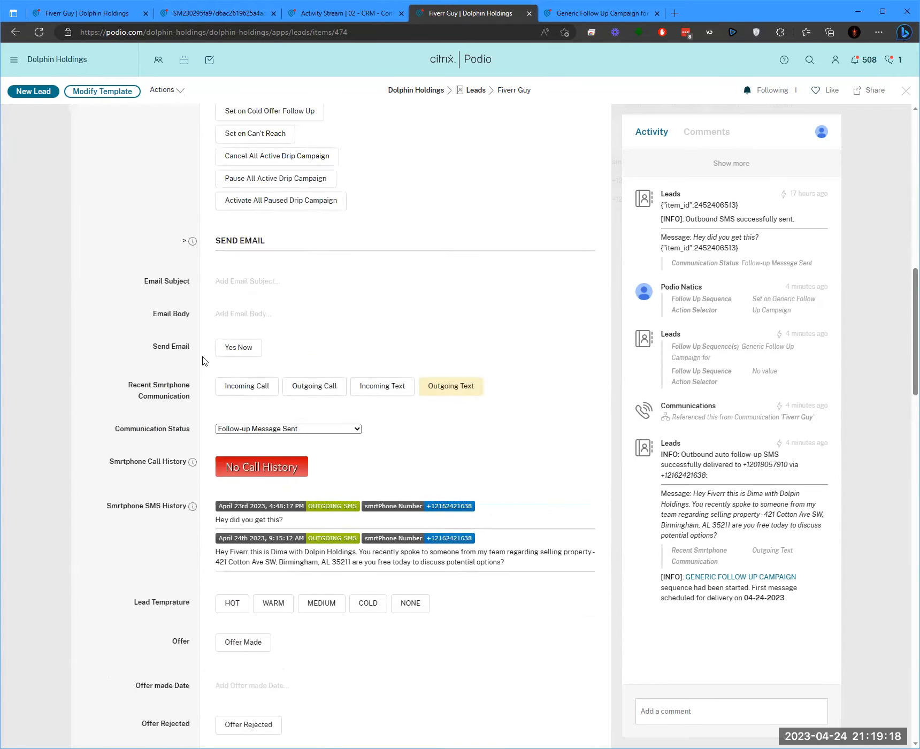
scroll(208, 356, down, 8)
scroll(211, 354, down, 1)
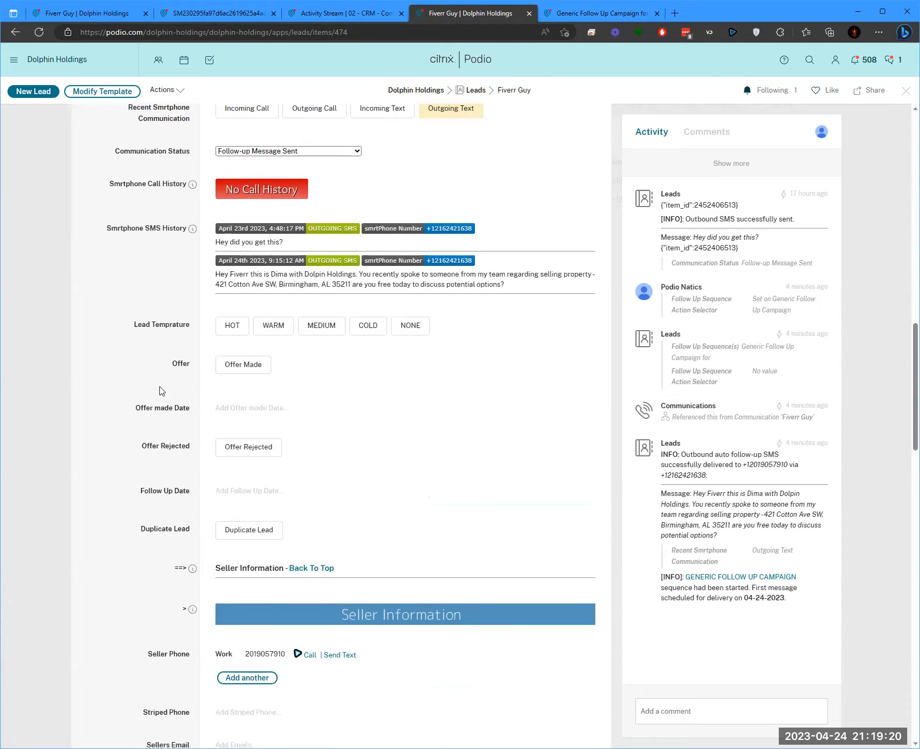
scroll(226, 387, up, 4)
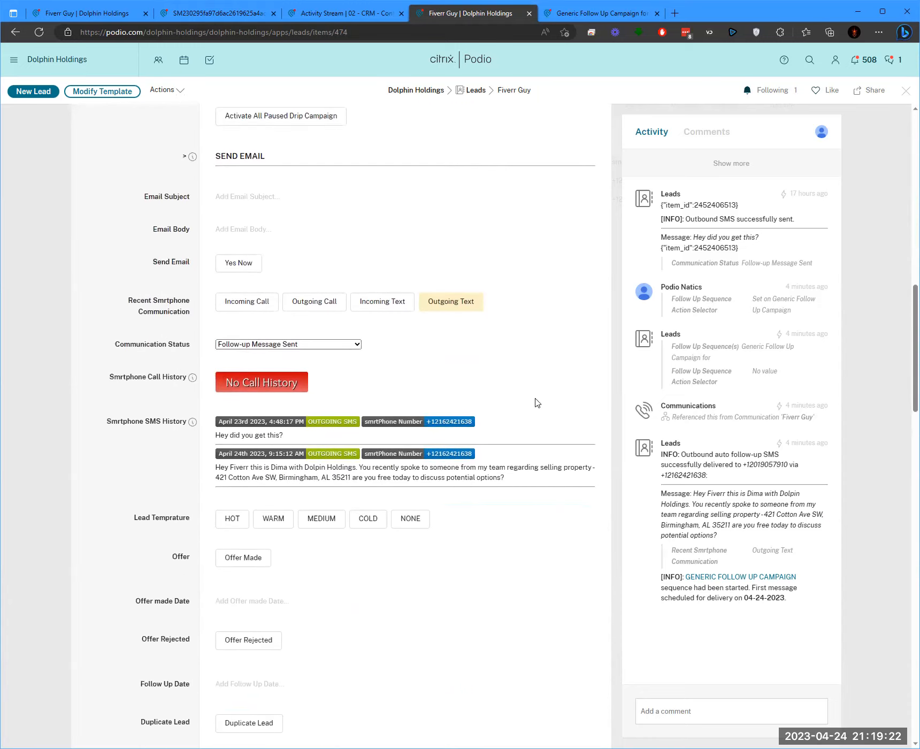
scroll(507, 415, up, 10)
scroll(417, 408, down, 3)
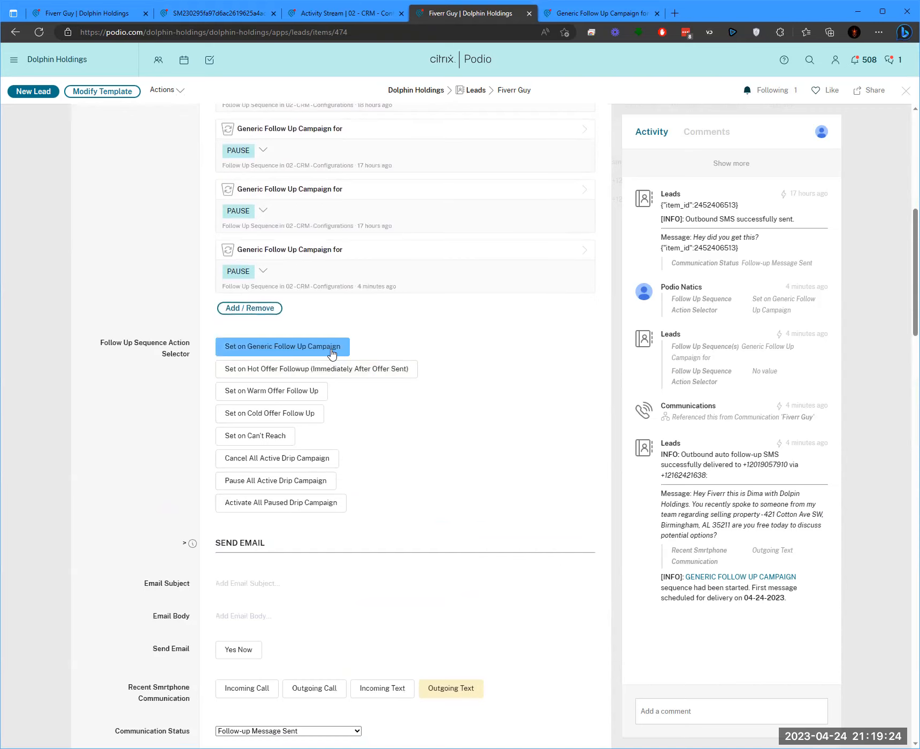
Examine the lead's drip campaign actions, Smrtphone SMS History and Lead Status options such as Dead, BUYER and REALTOR
scroll(326, 383, down, 3)
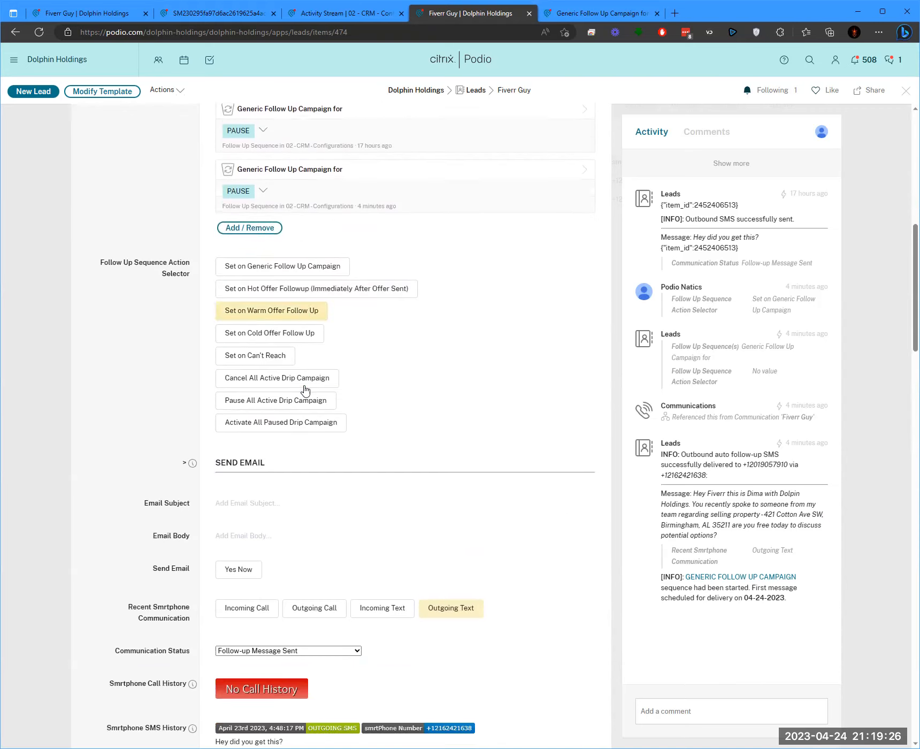
scroll(382, 396, down, 4)
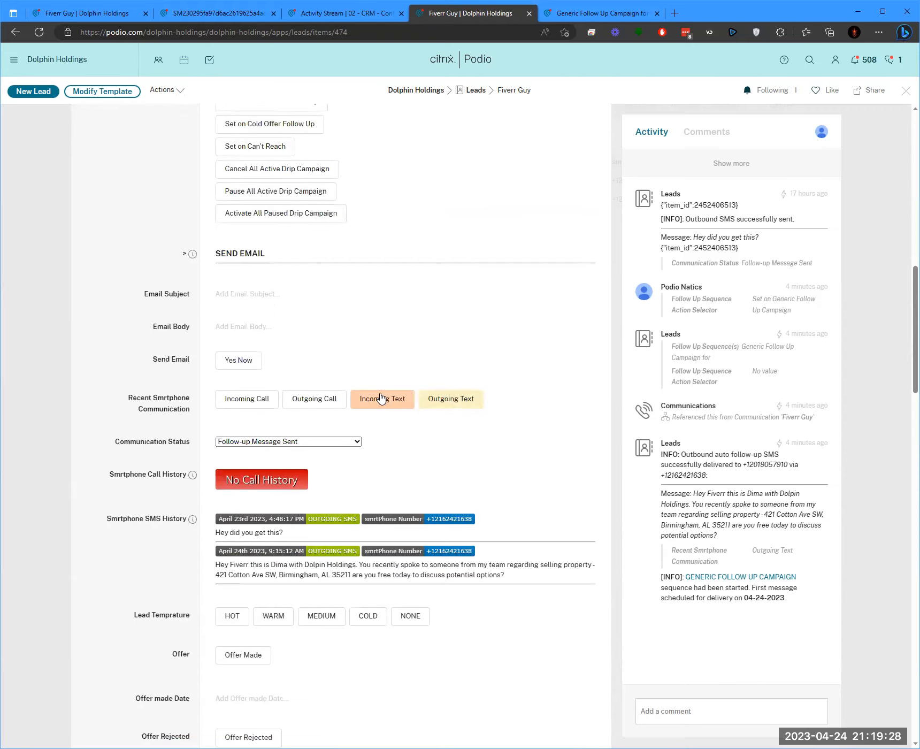
scroll(455, 481, up, 8)
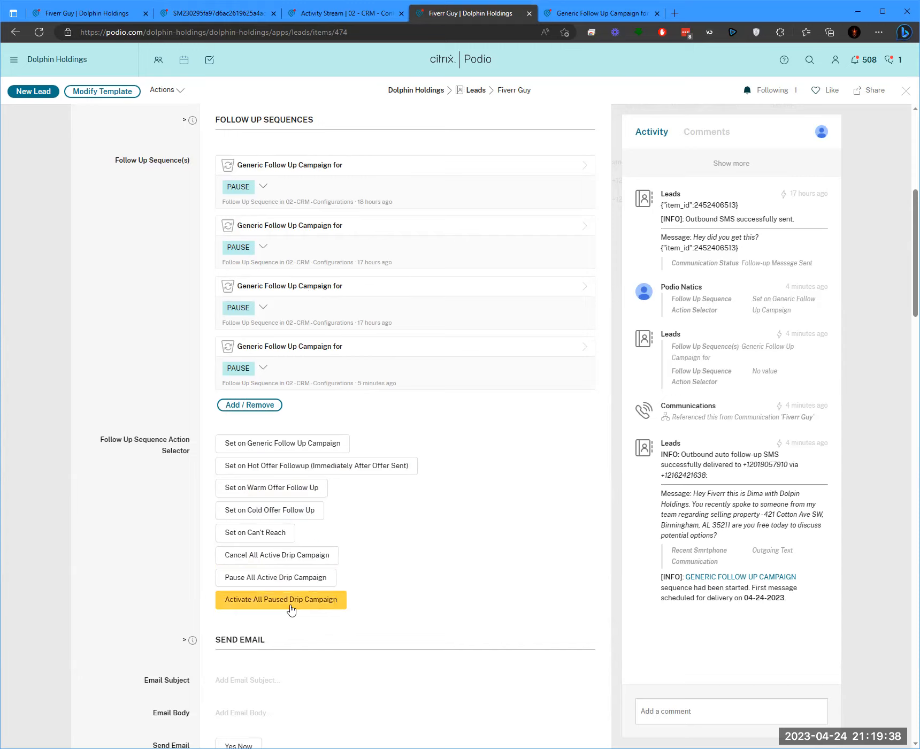
scroll(336, 588, up, 6)
scroll(335, 565, up, 1)
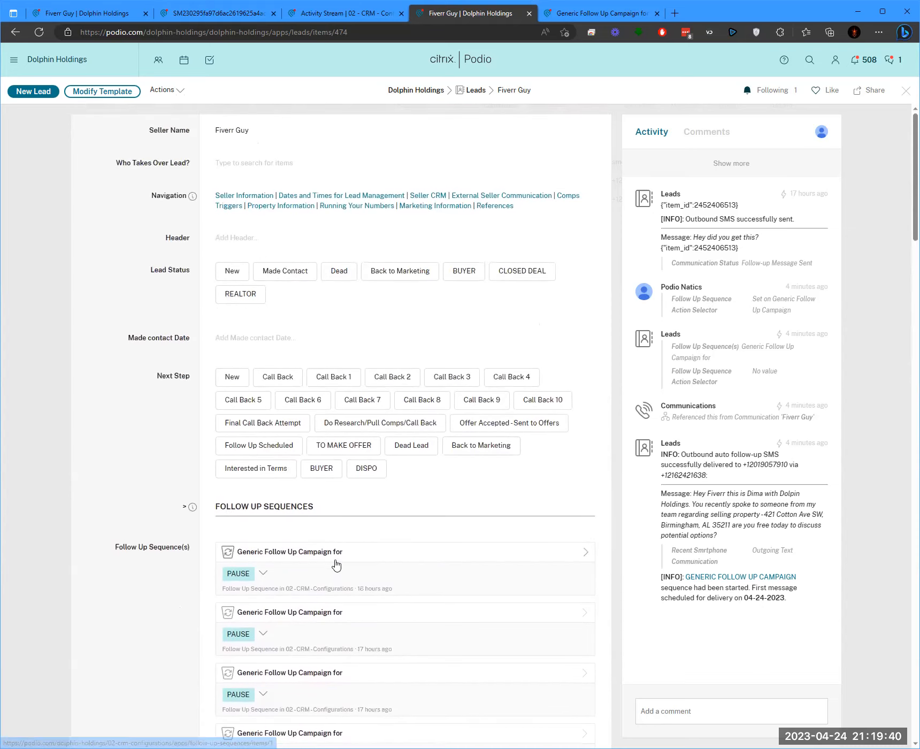
drag(151, 270, 197, 270)
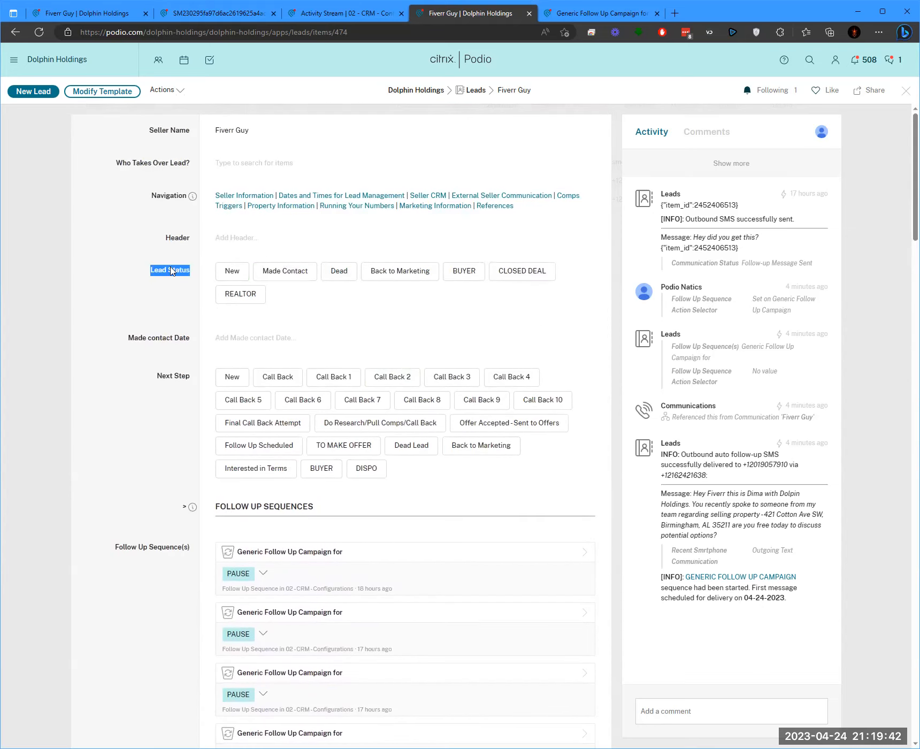
click(149, 263)
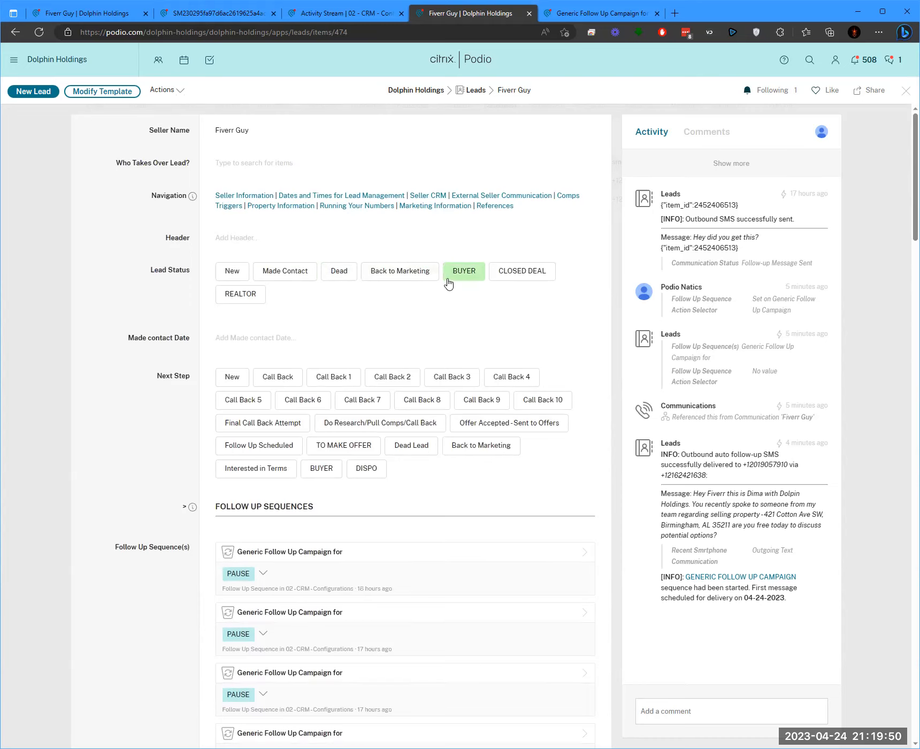
click(235, 290)
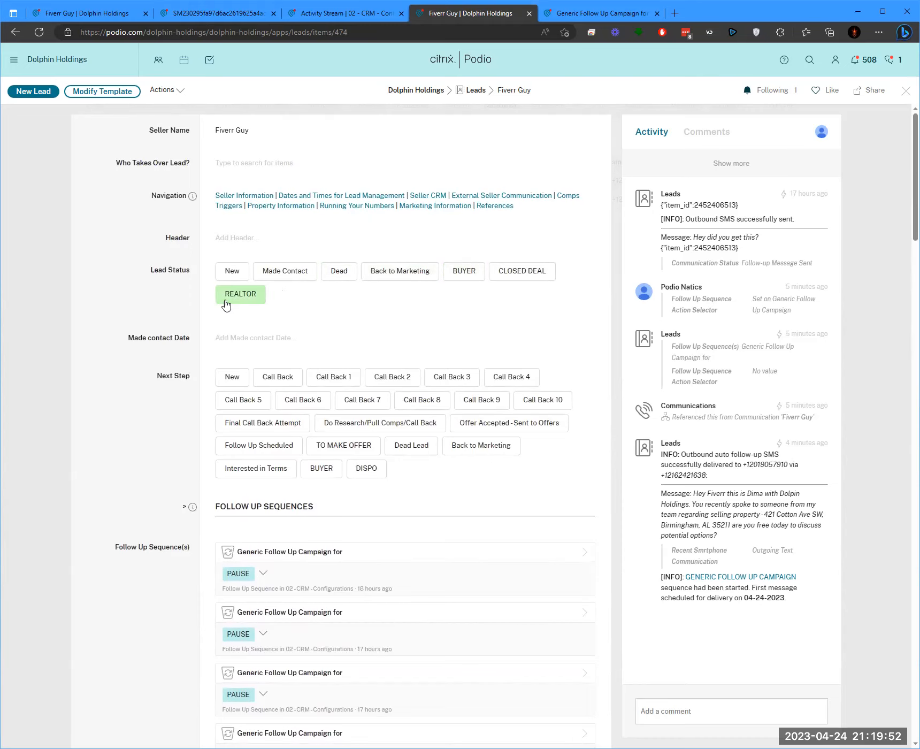
scroll(153, 337, down, 10)
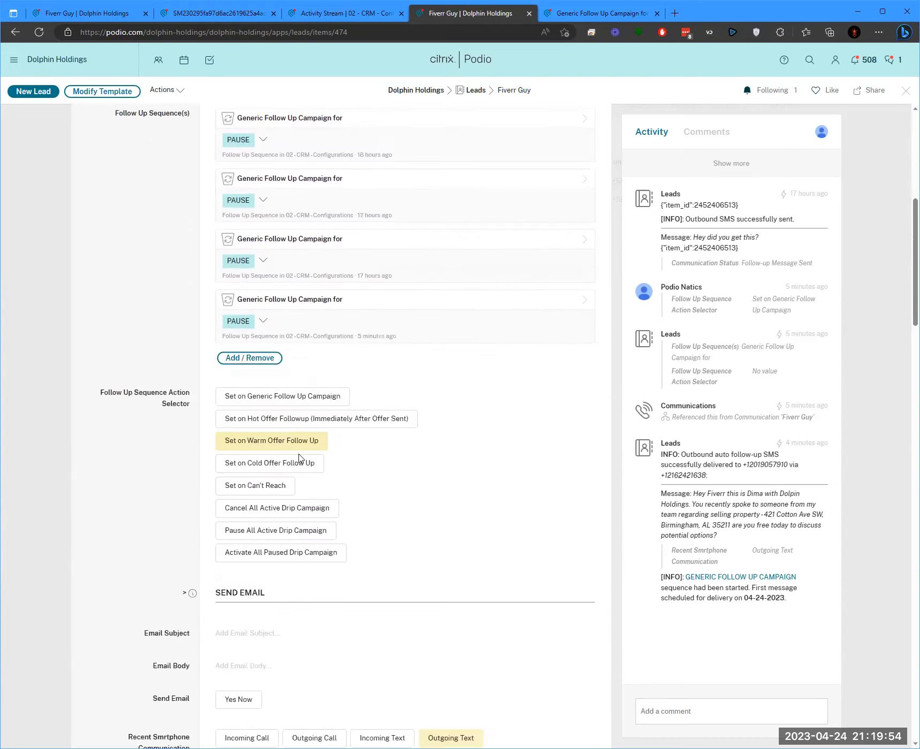
scroll(259, 212, up, 3)
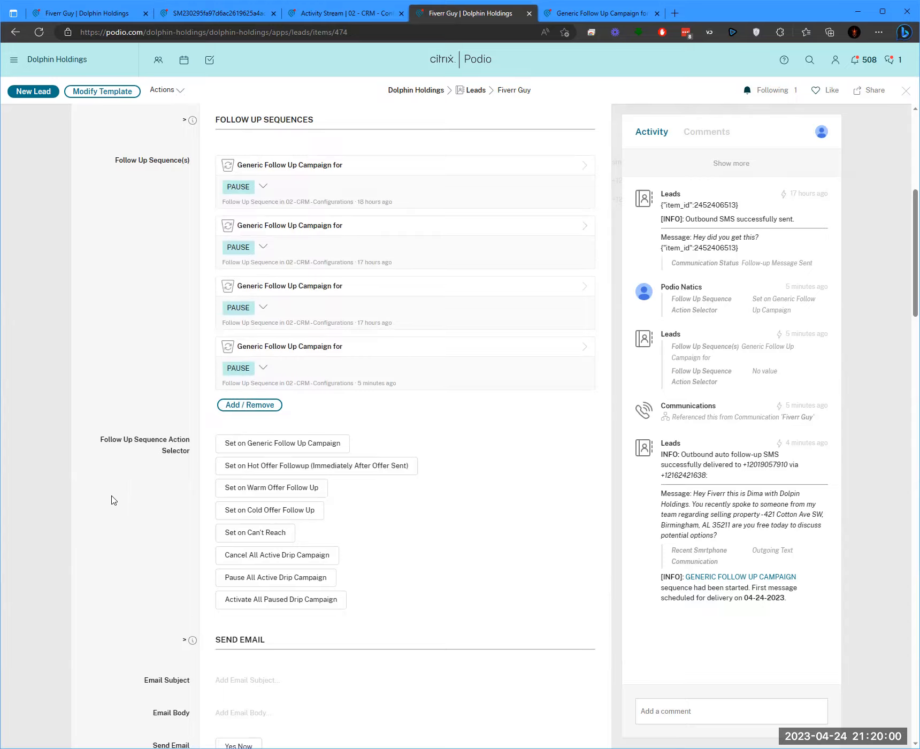
Enter awdawd as the lead's Email Subject and fill the Email Body with the placeholder text "[first_name] [property"
scroll(171, 481, down, 10)
scroll(171, 478, up, 3)
click(250, 295)
click(301, 341)
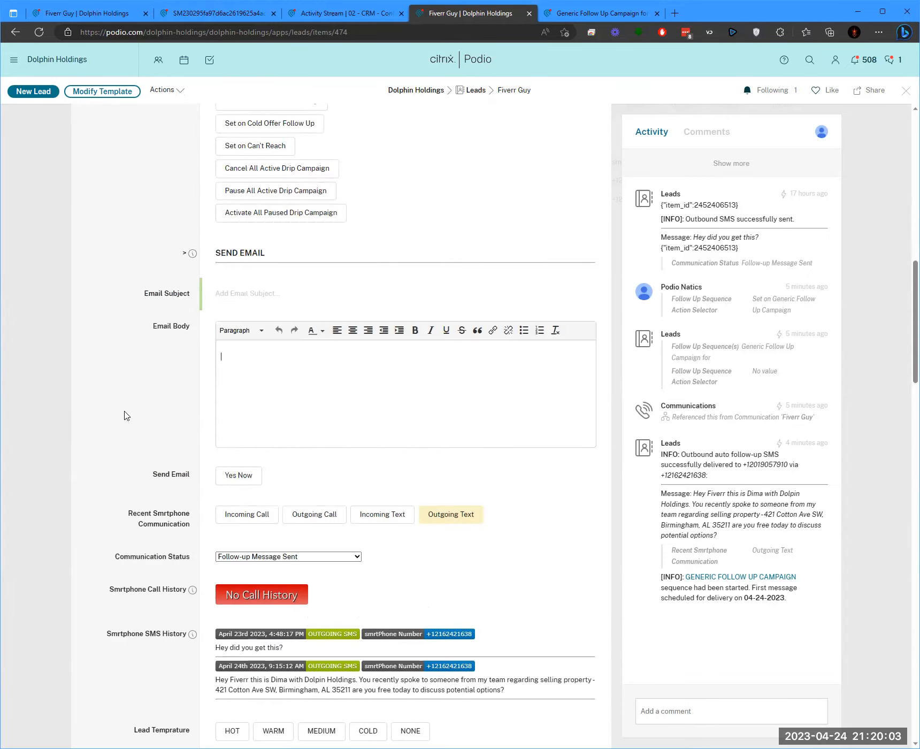
click(273, 293)
text(awdawd)
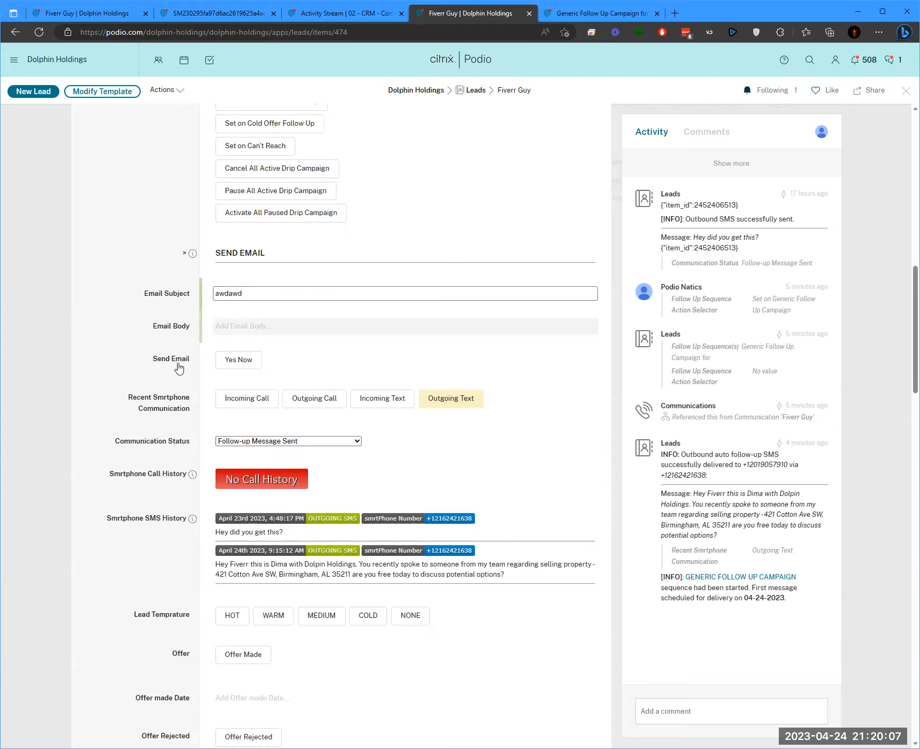
click(241, 326)
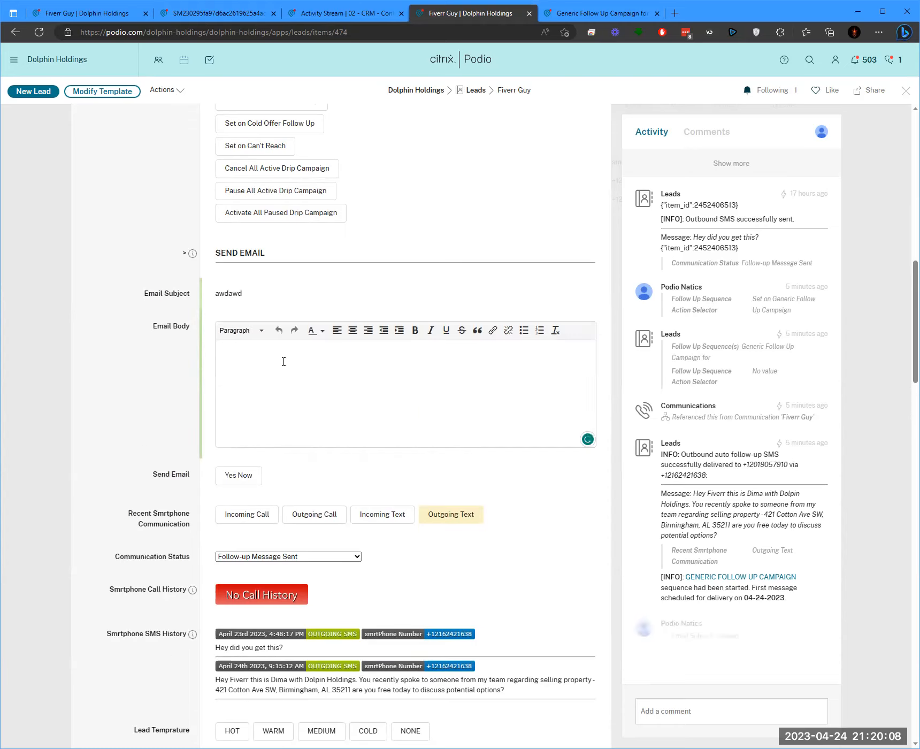
text([first_n)
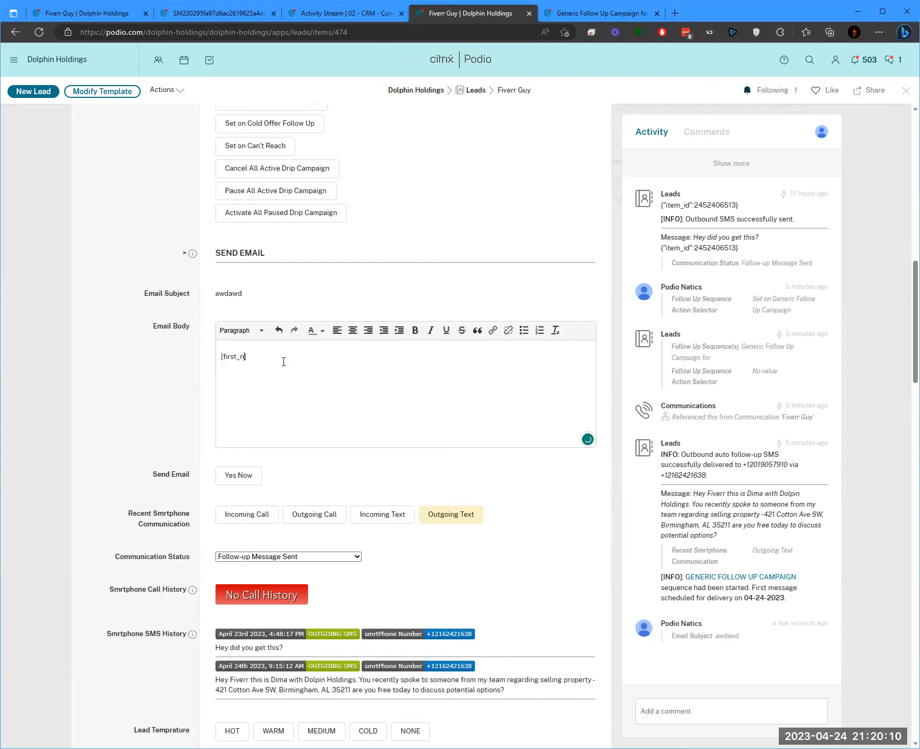
text(ame] [property)
Clear the test text from the lead's Email Body and Email Subject fields
scroll(238, 355, up, 12)
scroll(239, 353, up, 1)
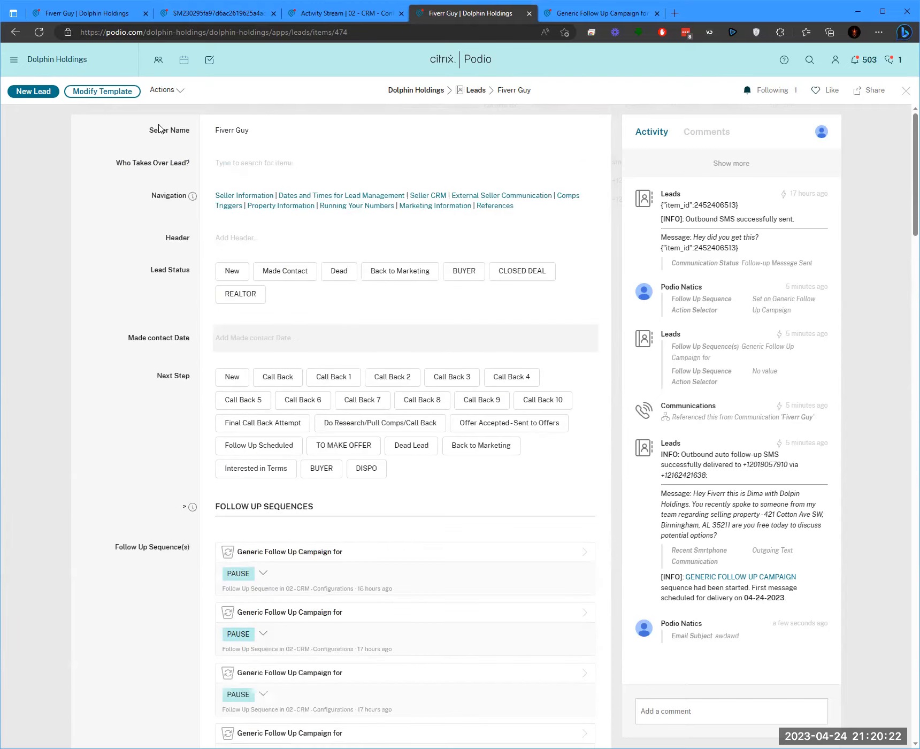
scroll(119, 415, down, 14)
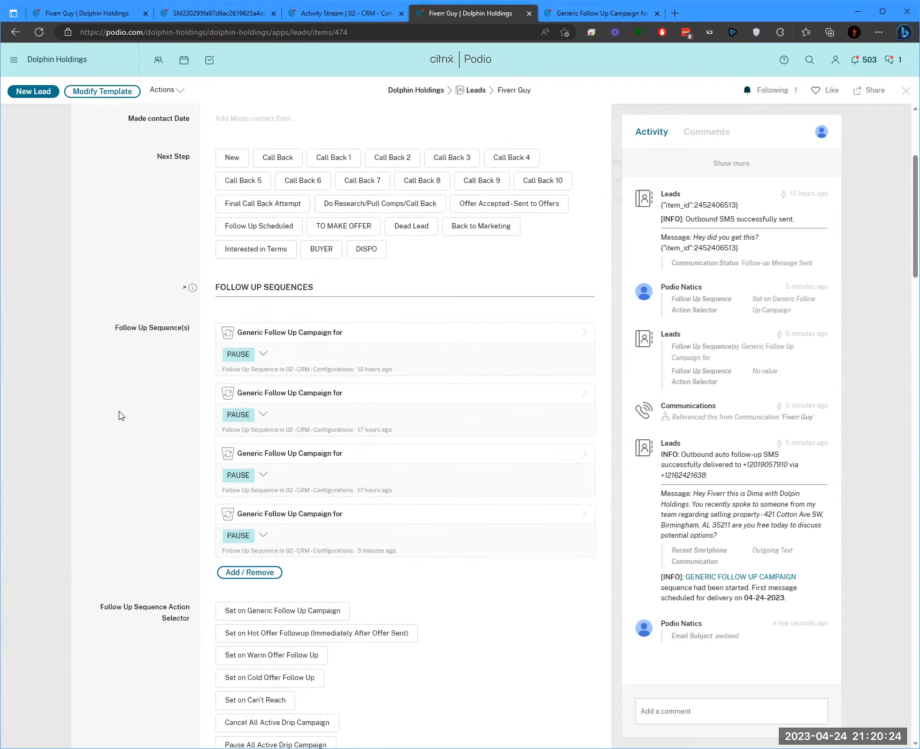
scroll(116, 420, down, 15)
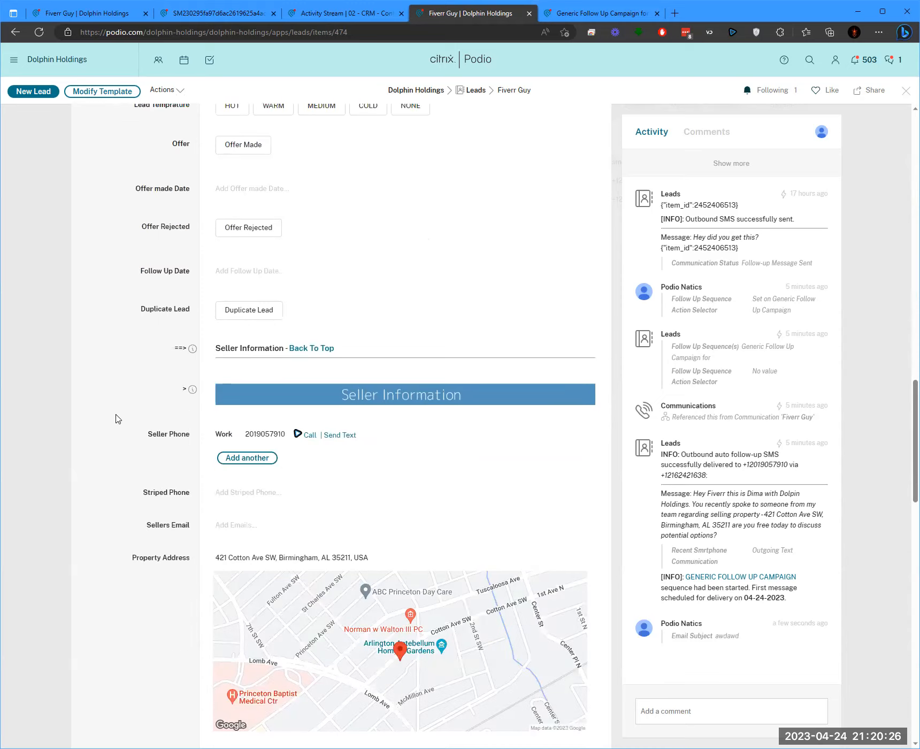
scroll(281, 357, up, 15)
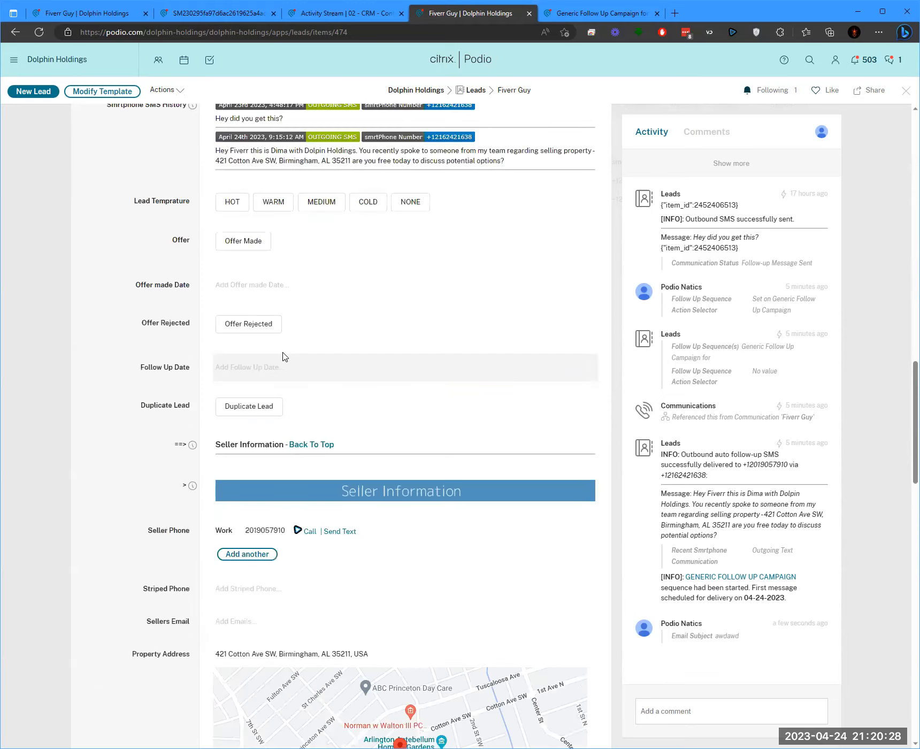
drag(308, 358, 205, 353)
key(BackSpace)
click(250, 293)
key(ctrl+a)
key(BackSpace)
click(169, 335)
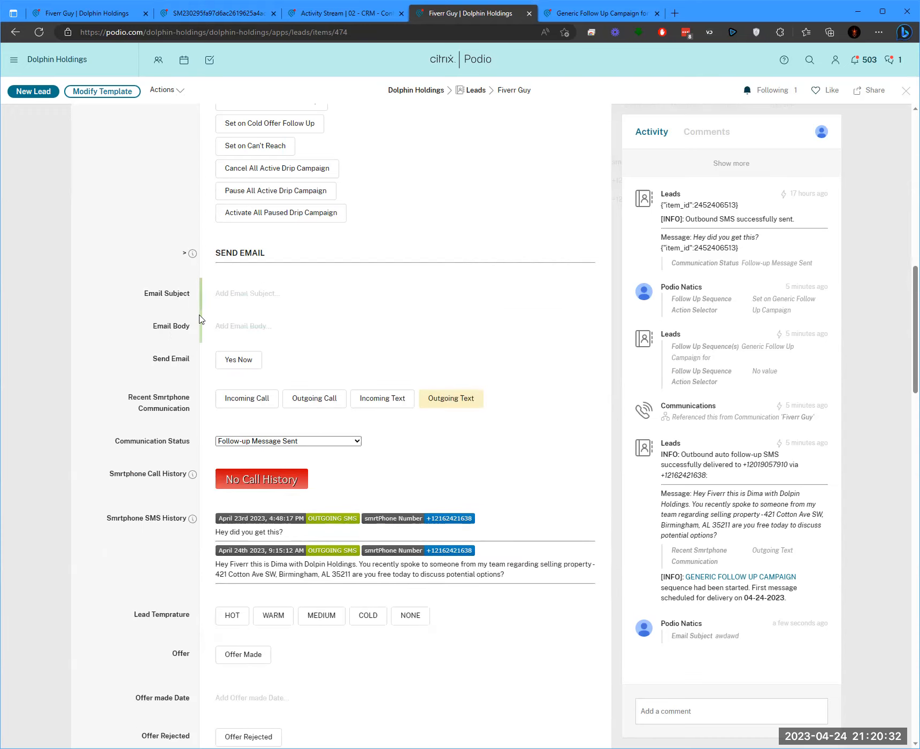
click(236, 360)
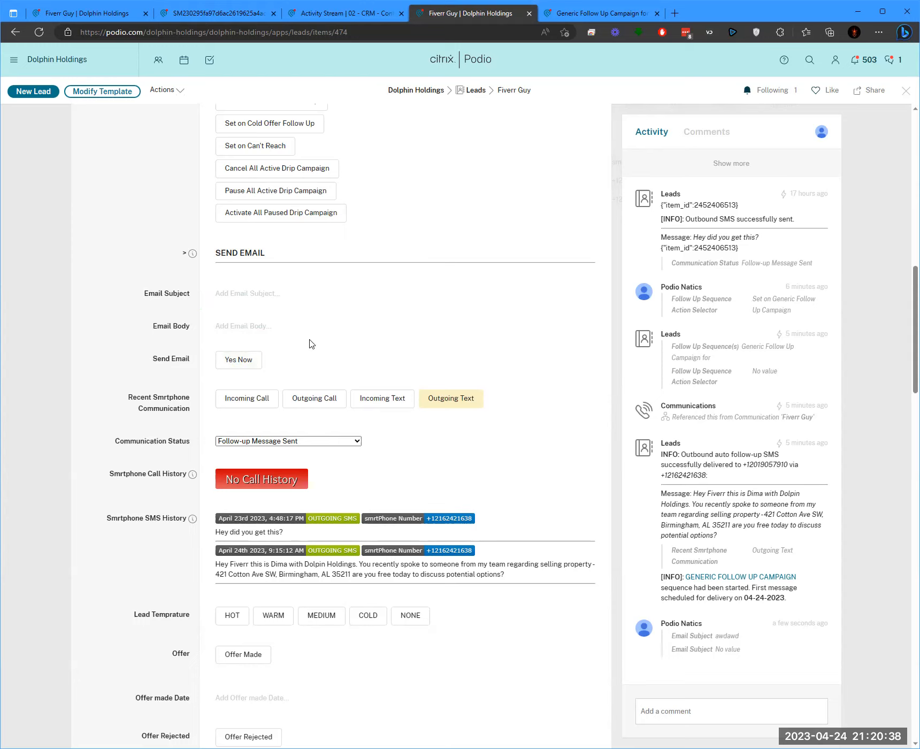
Review the lead's Sellers Email field, SMS history, offer fields, Next Step options and follow-up sequence section
scroll(230, 329, up, 12)
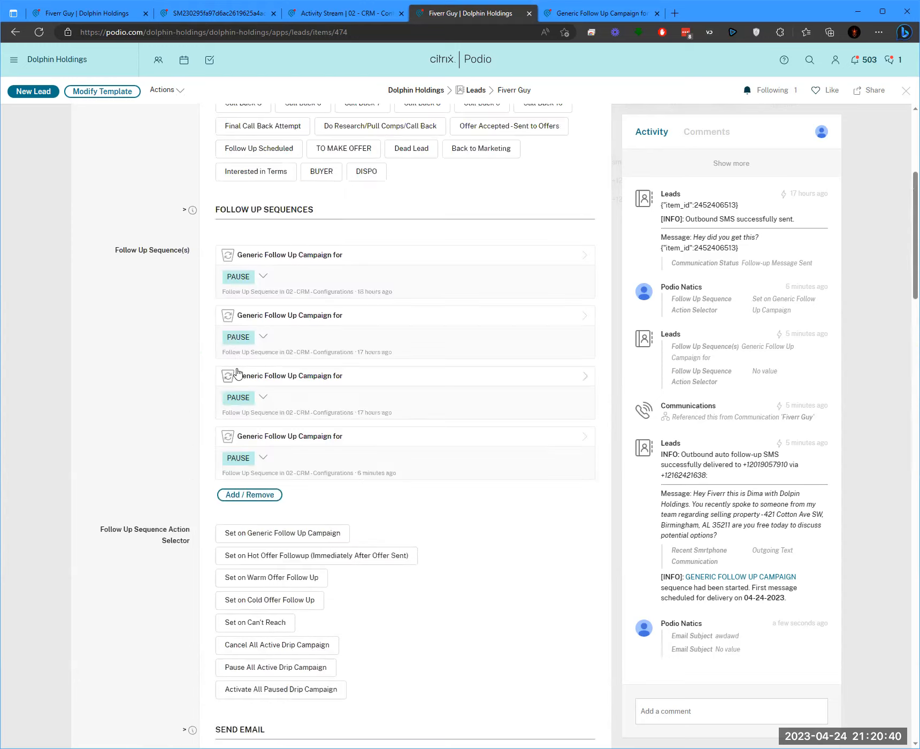
scroll(215, 520, down, 12)
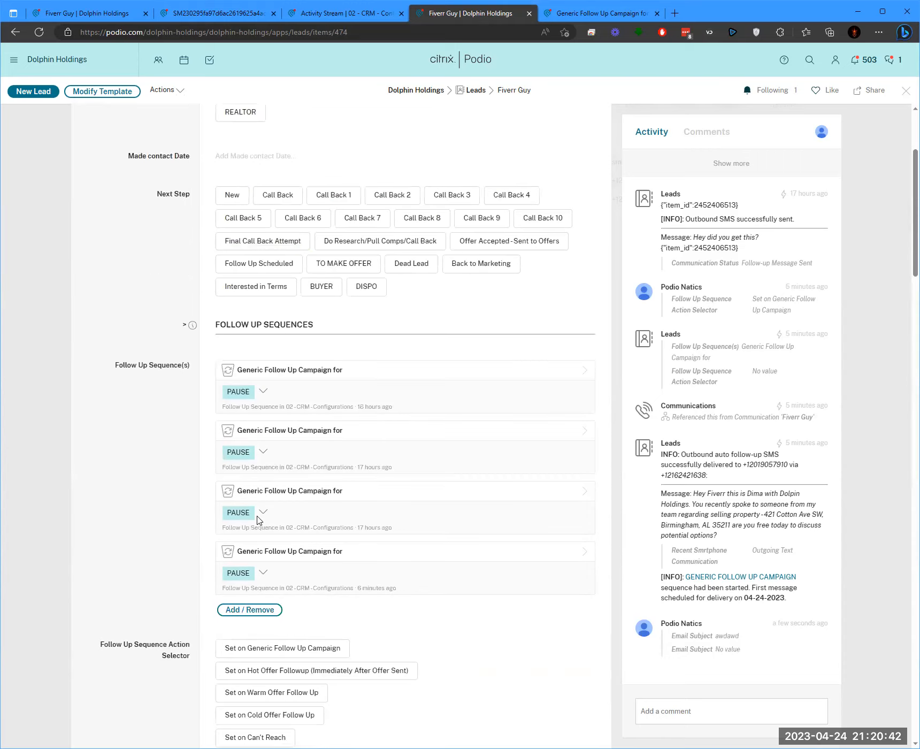
scroll(217, 490, down, 10)
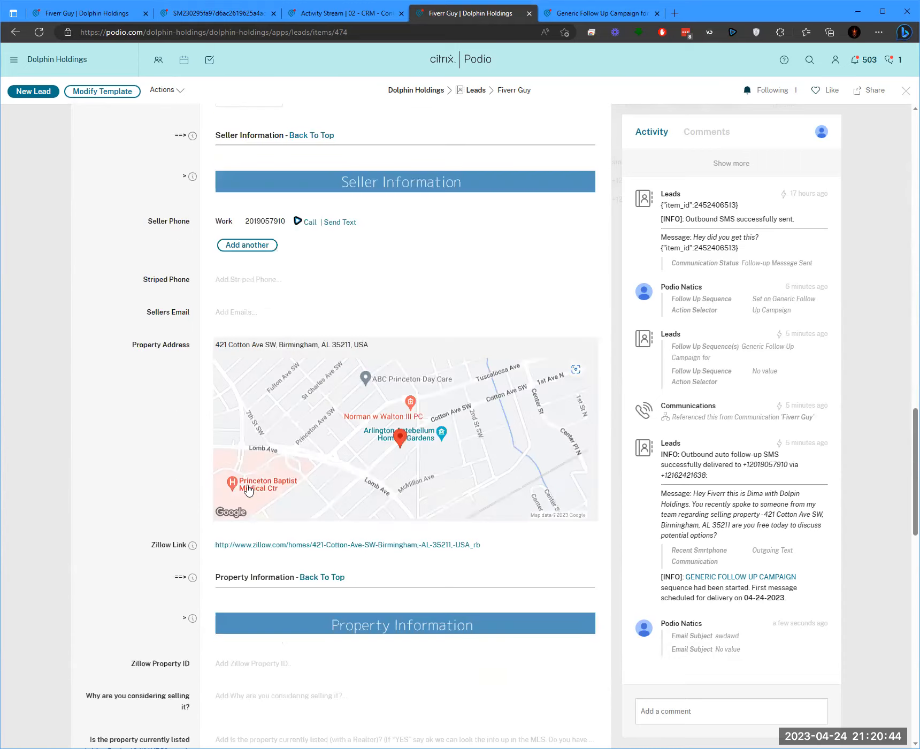
triple_click(315, 261)
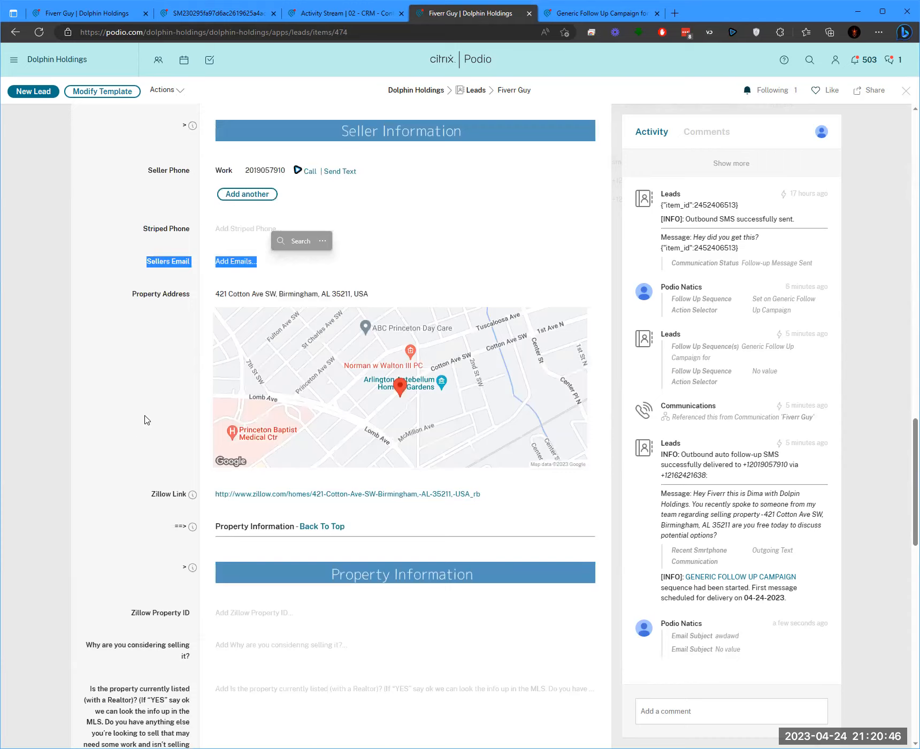
click(142, 418)
scroll(144, 422, up, 12)
scroll(143, 429, up, 5)
scroll(144, 426, down, 12)
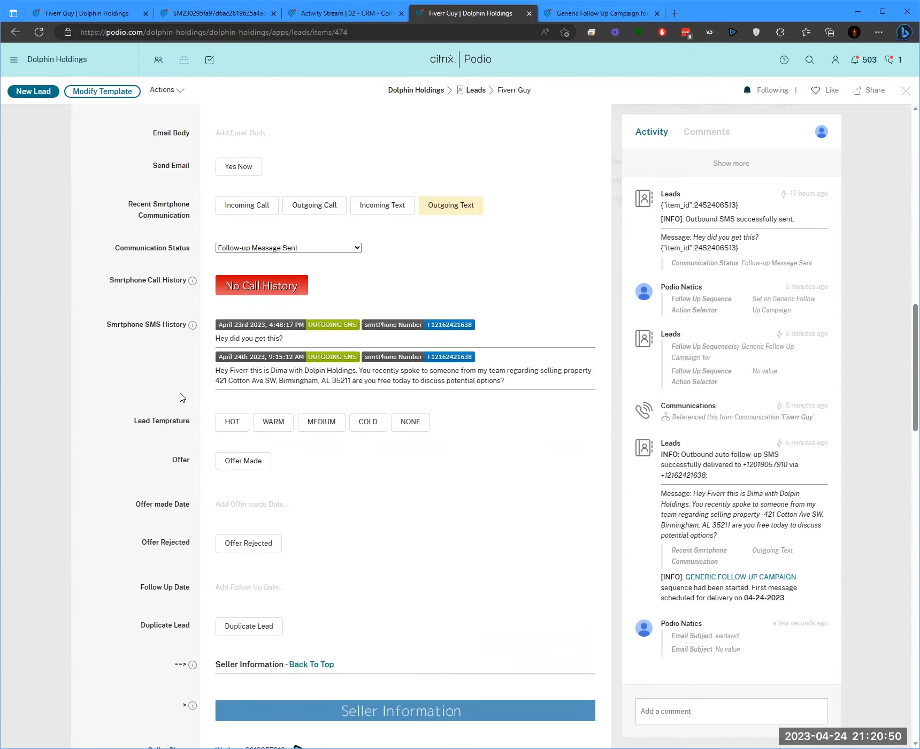
scroll(184, 391, down, 13)
scroll(182, 397, up, 20)
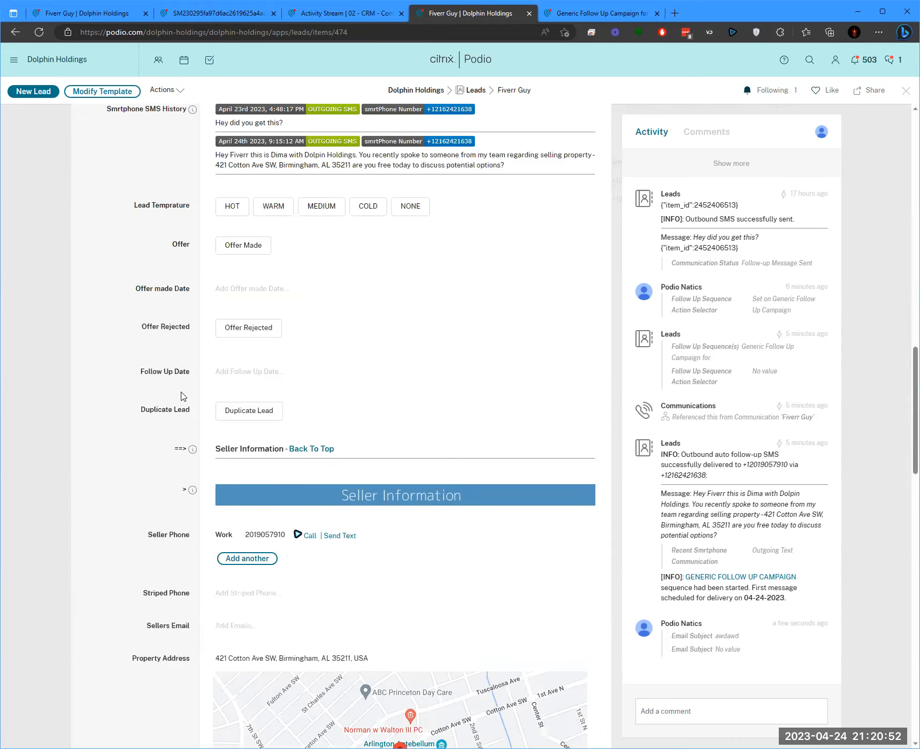
scroll(193, 409, up, 1)
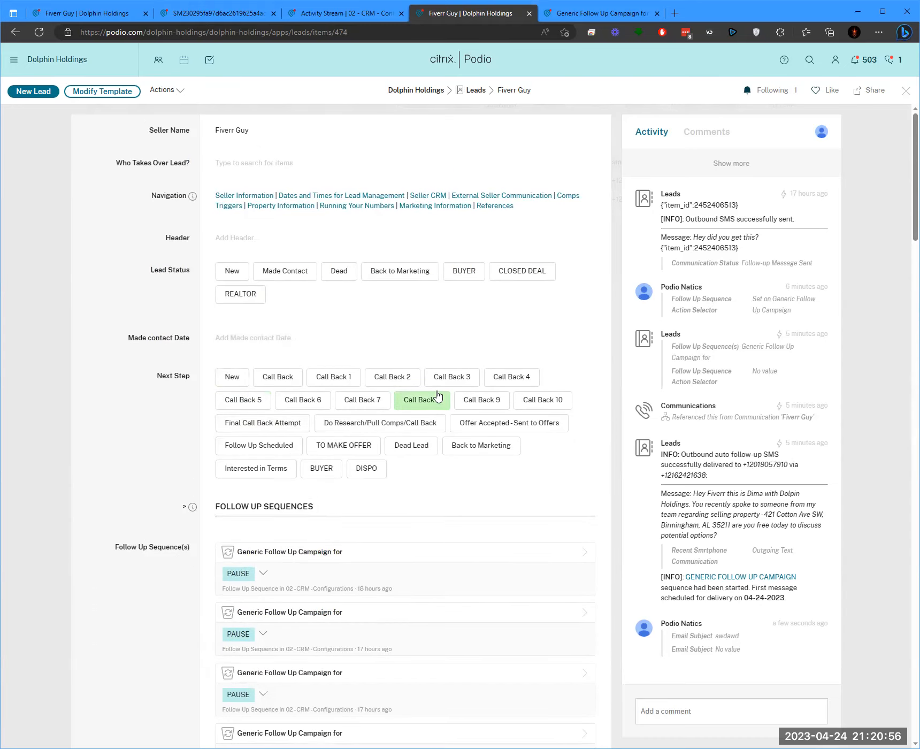
scroll(236, 487, down, 10)
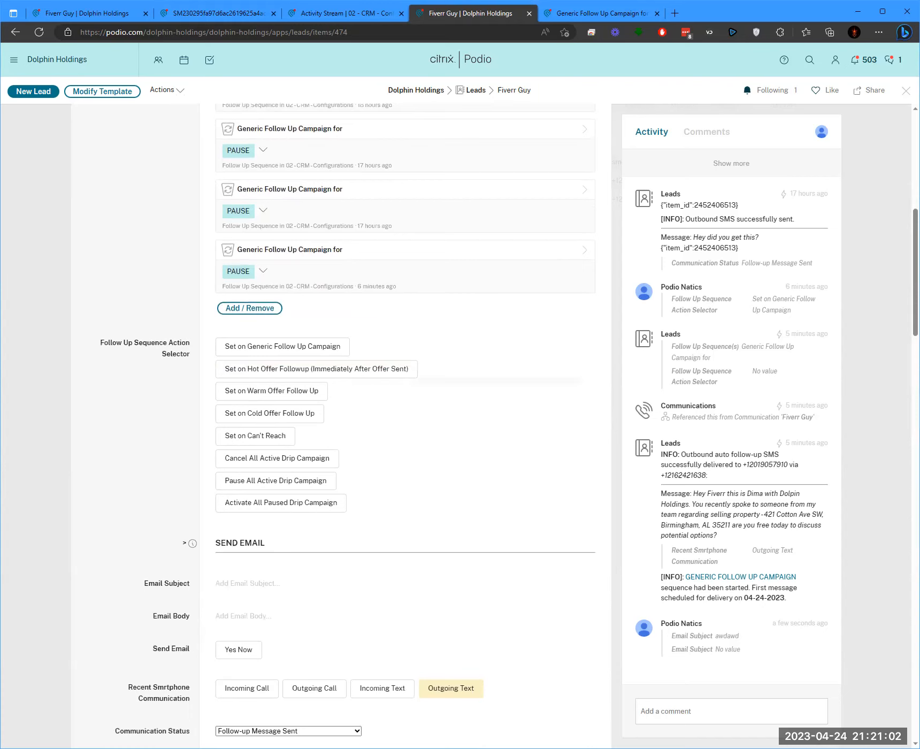
Open the 02 - CRM - Configurations workspace in a separate tab beside the lead and bring up its Text Templates app
click(12, 59)
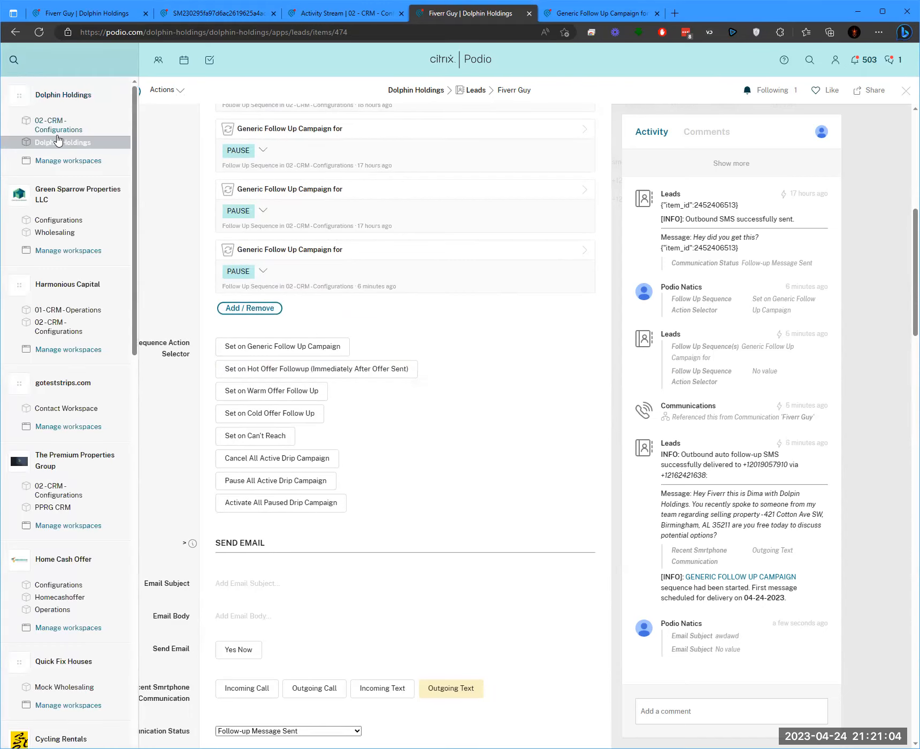
ctrl+click(65, 123)
middle_click(65, 122)
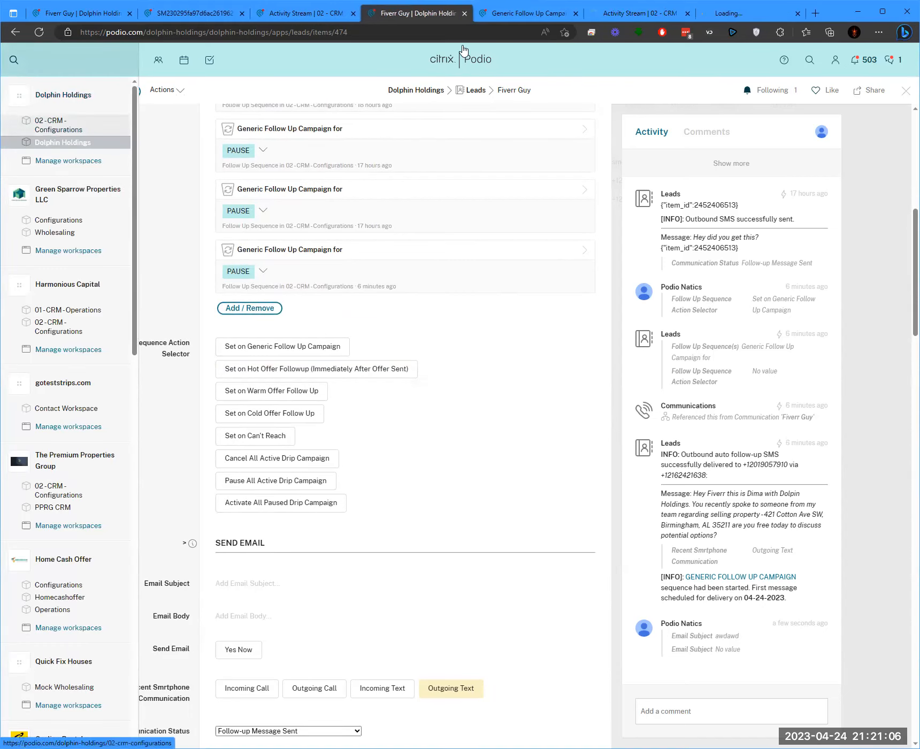
click(517, 18)
drag(741, 19, 516, 20)
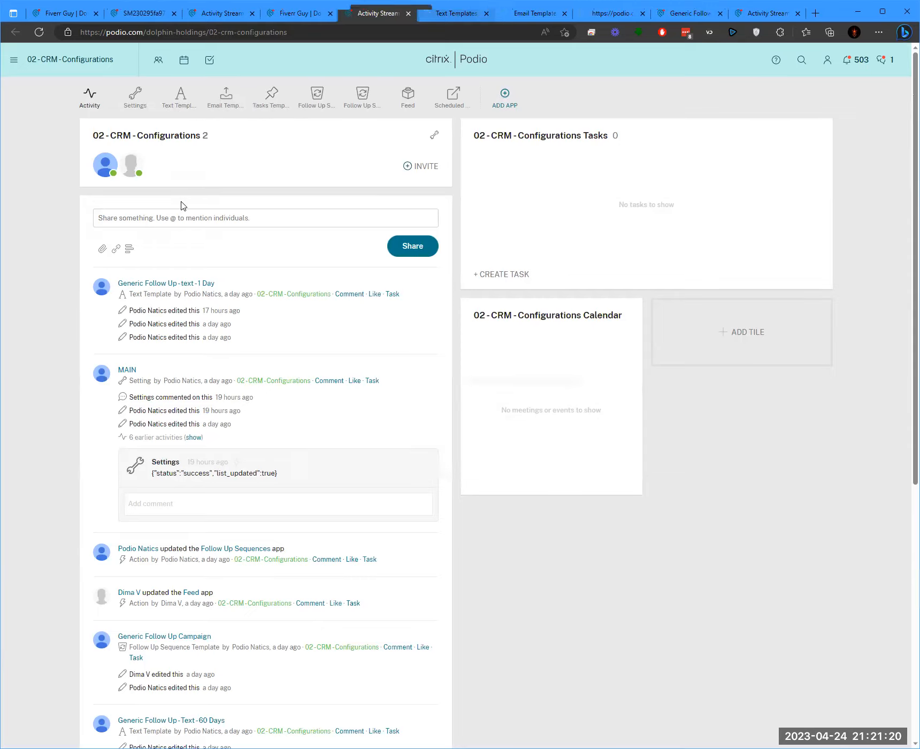
key(ctrl+Tab)
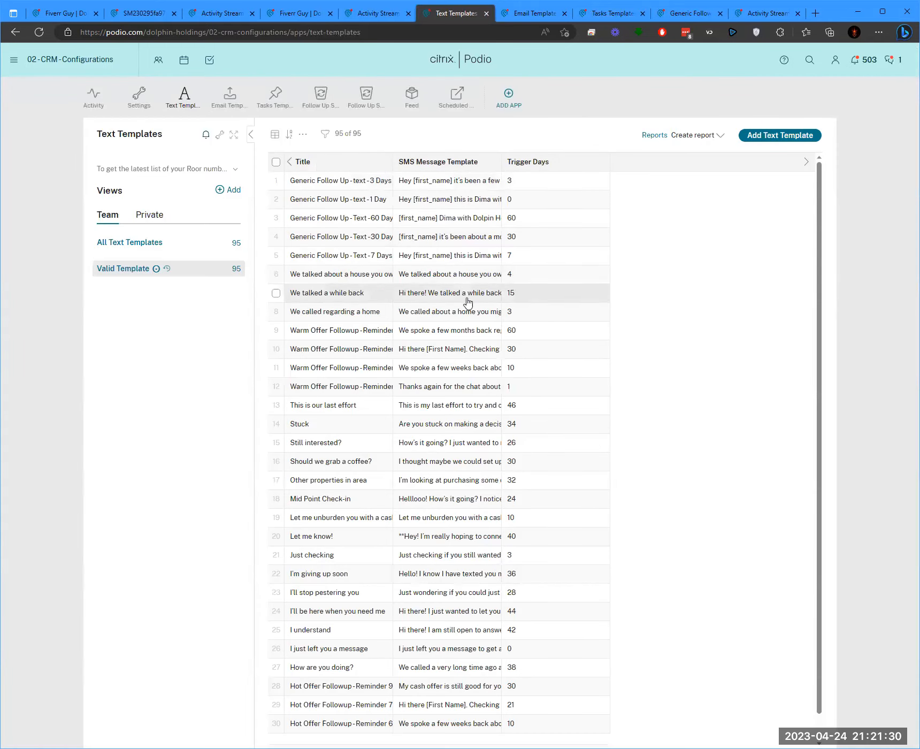
Create a text template titled "My Own Drip SMS Day 1" with the message "Hey test message" and fill in its Trigger Days
click(802, 138)
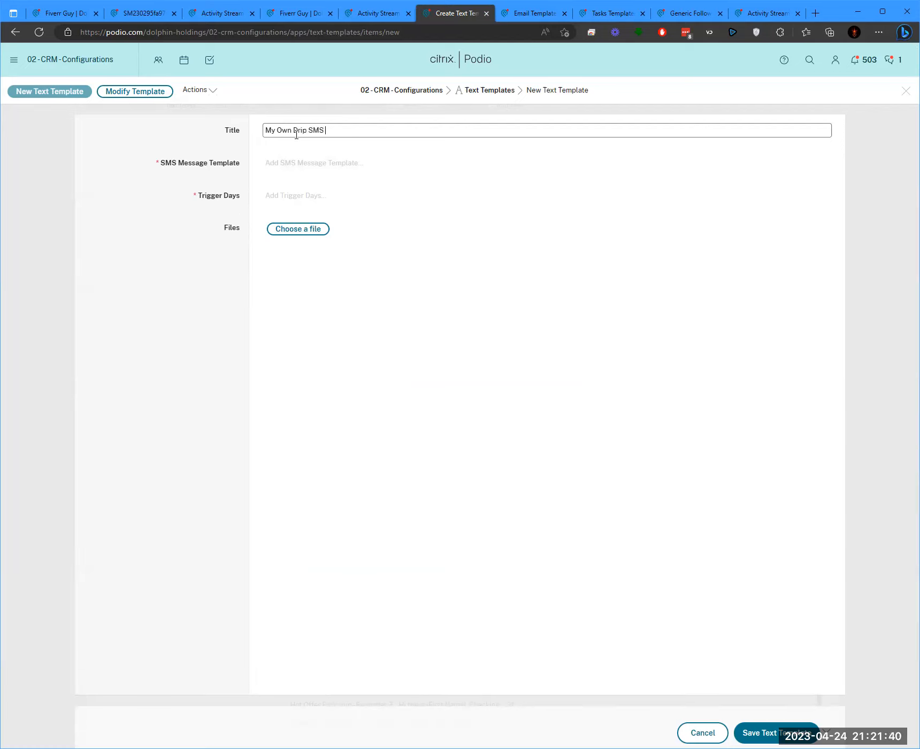
text(Day 1)
click(281, 161)
text(Hey test message)
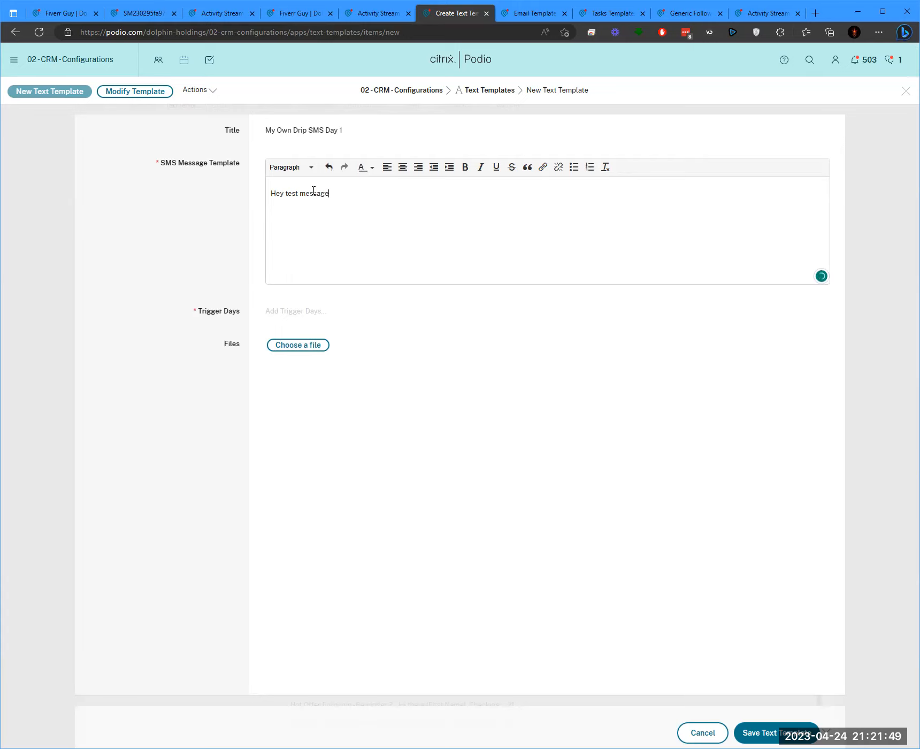
key(ctrl+a)
click(302, 314)
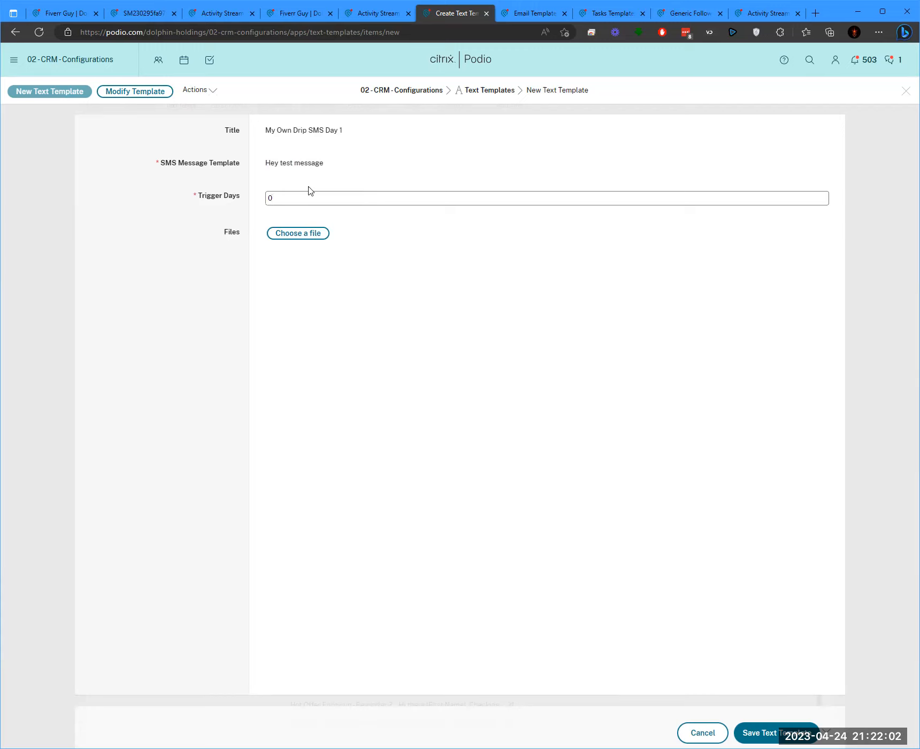
drag(301, 196, 254, 210)
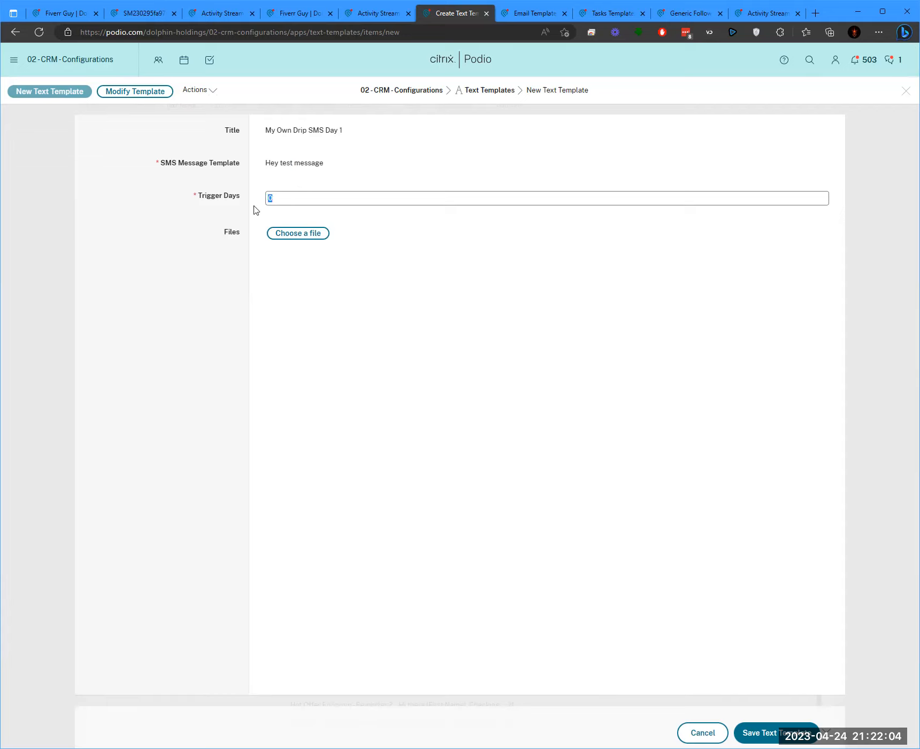
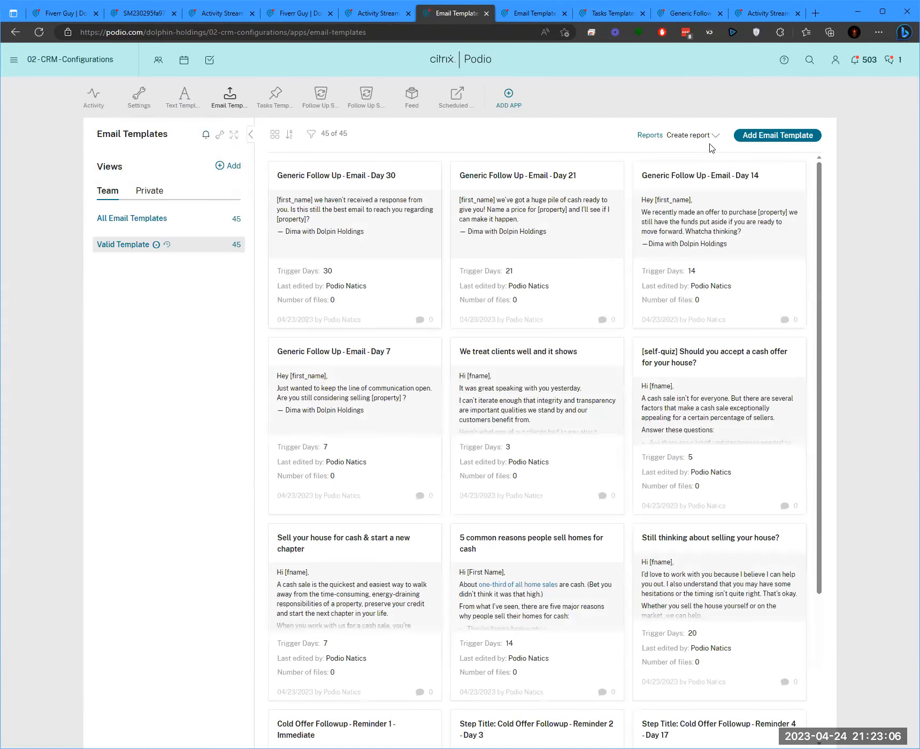
click(767, 139)
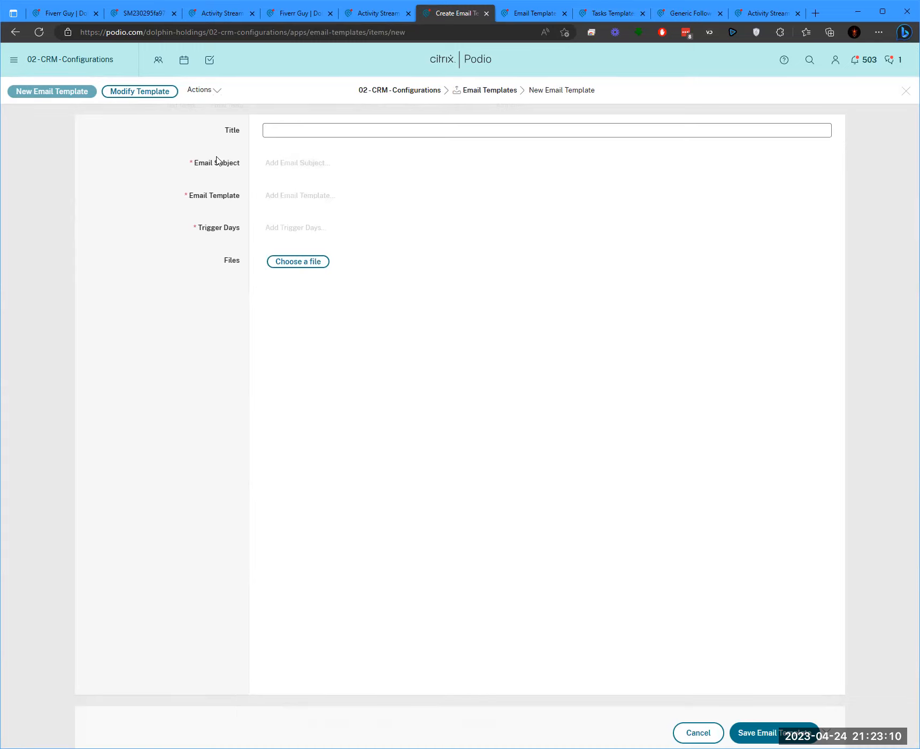
click(310, 171)
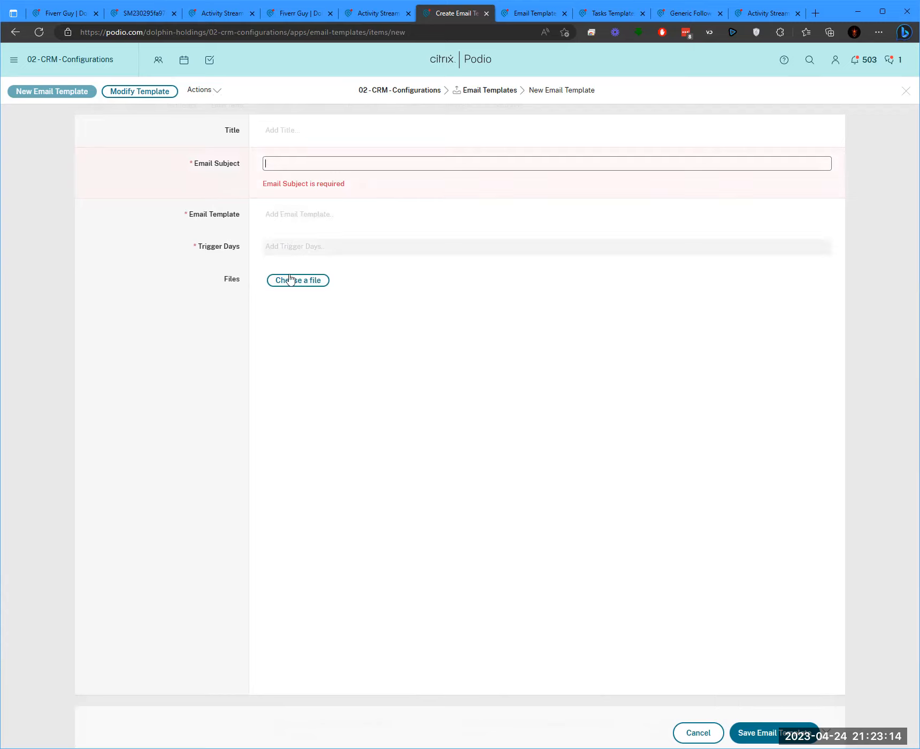
click(698, 732)
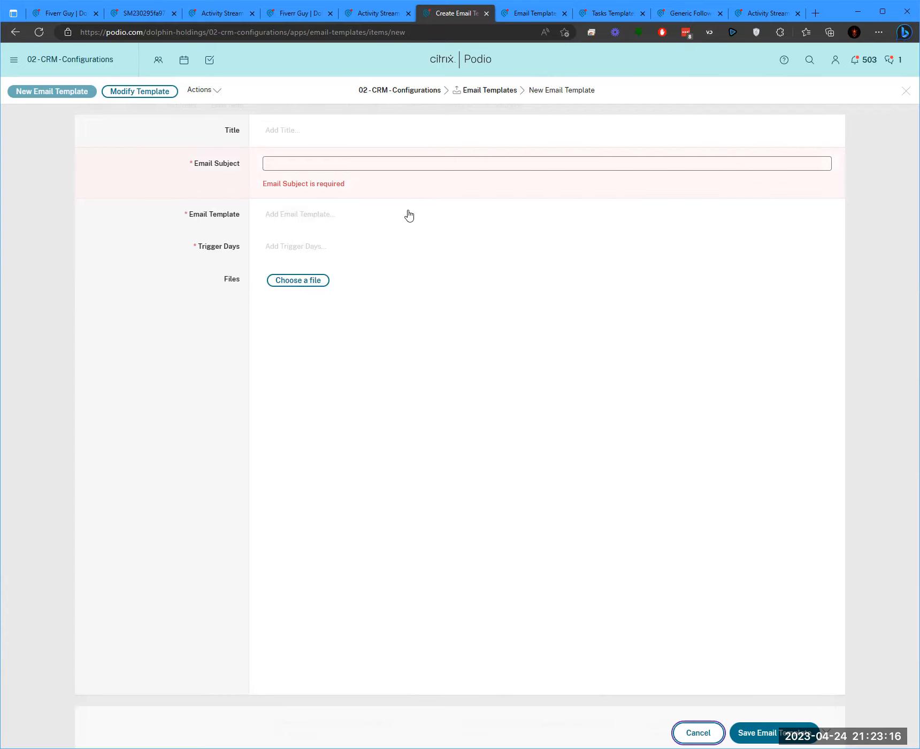
Clone the "Generic Follow Up - Email - Day 30" email template
click(392, 231)
click(203, 90)
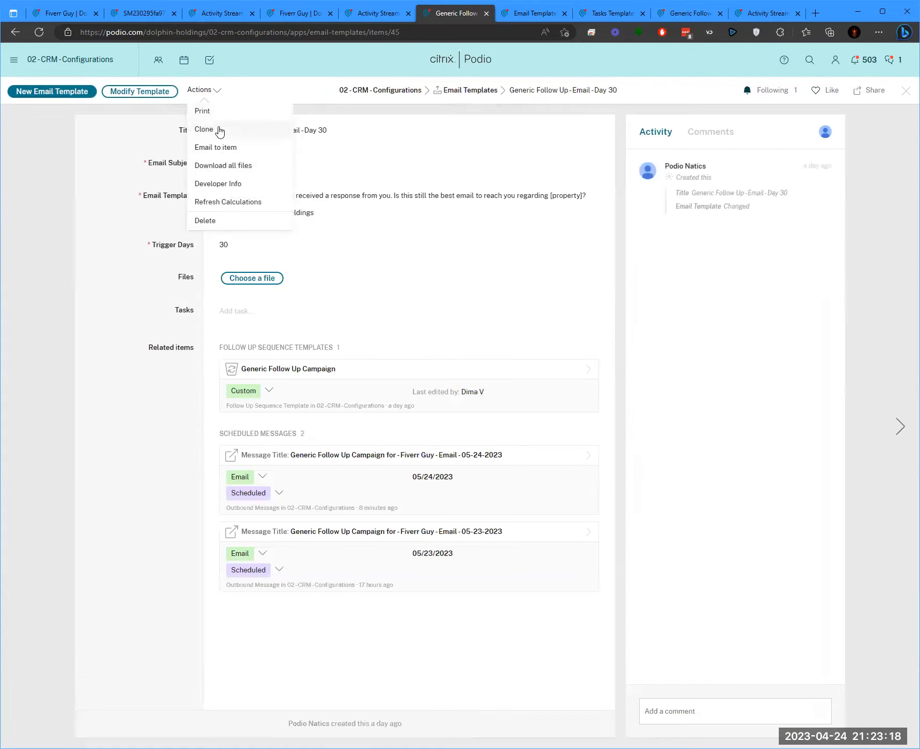
click(219, 131)
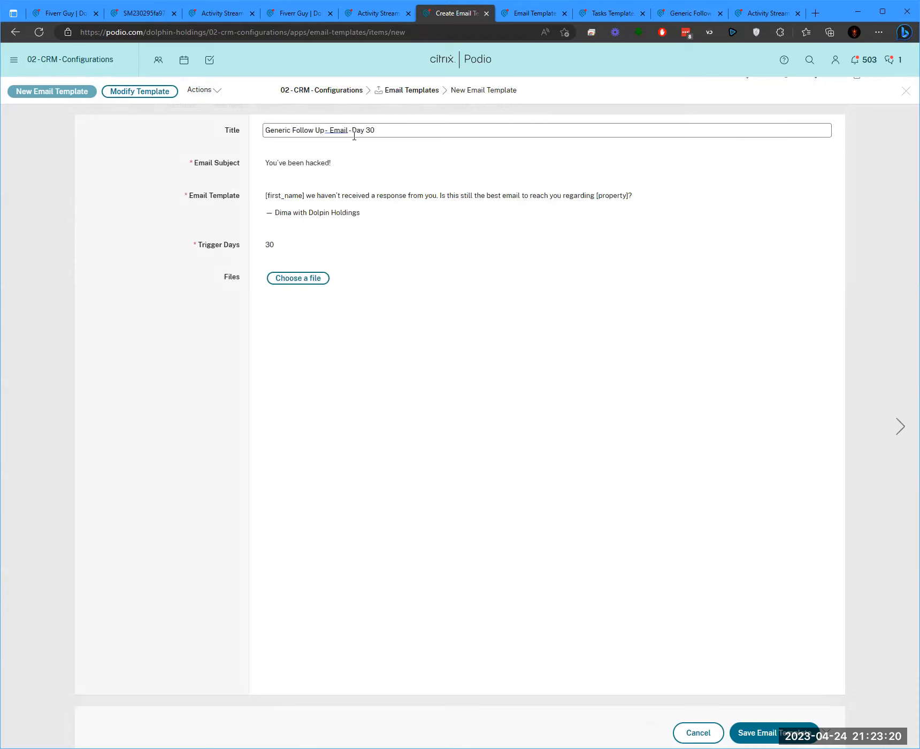
Retitle the cloned email template "My Own Drip - Email - Day 30", save it and close the item
drag(325, 131, 216, 122)
click(281, 129)
key(shift+Home)
text(My own)
key(BackSpace)
key(BackSpace)
key(BackSpace)
text(Own Drip)
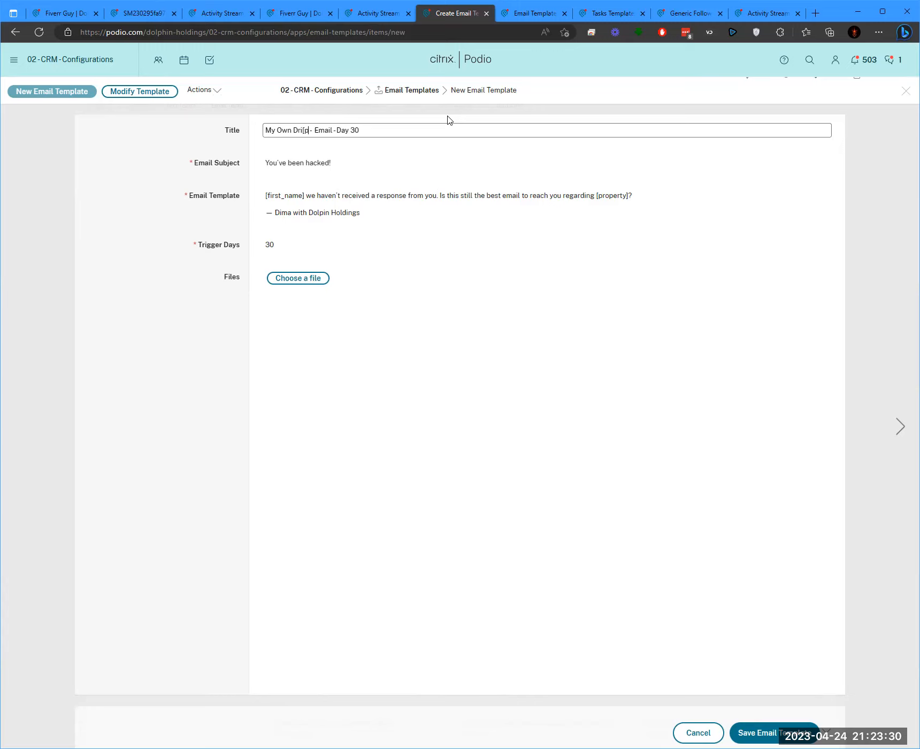
click(199, 366)
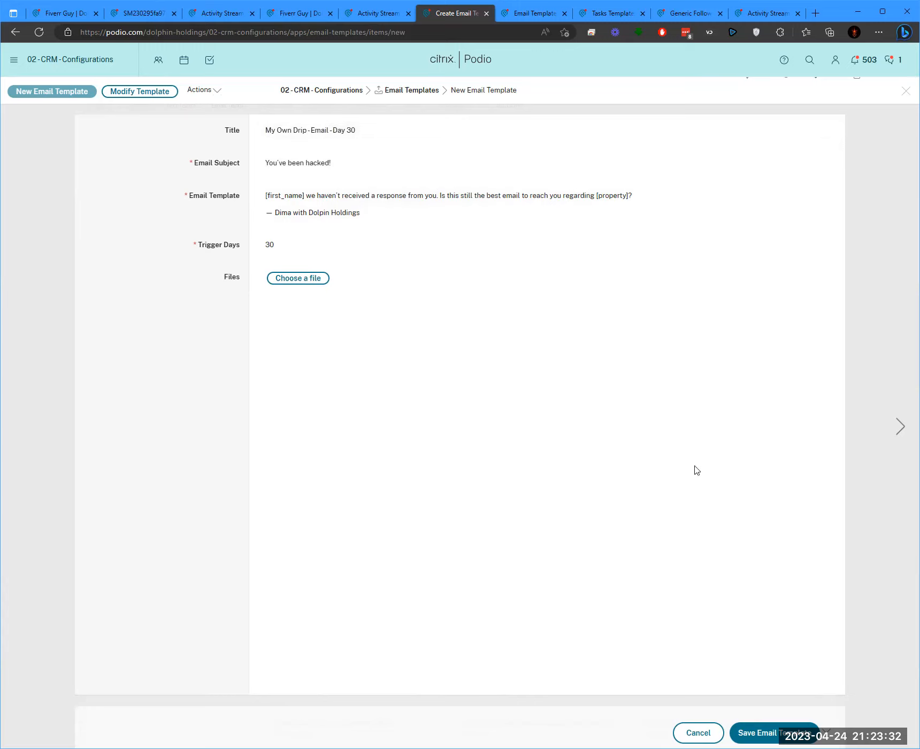
click(772, 733)
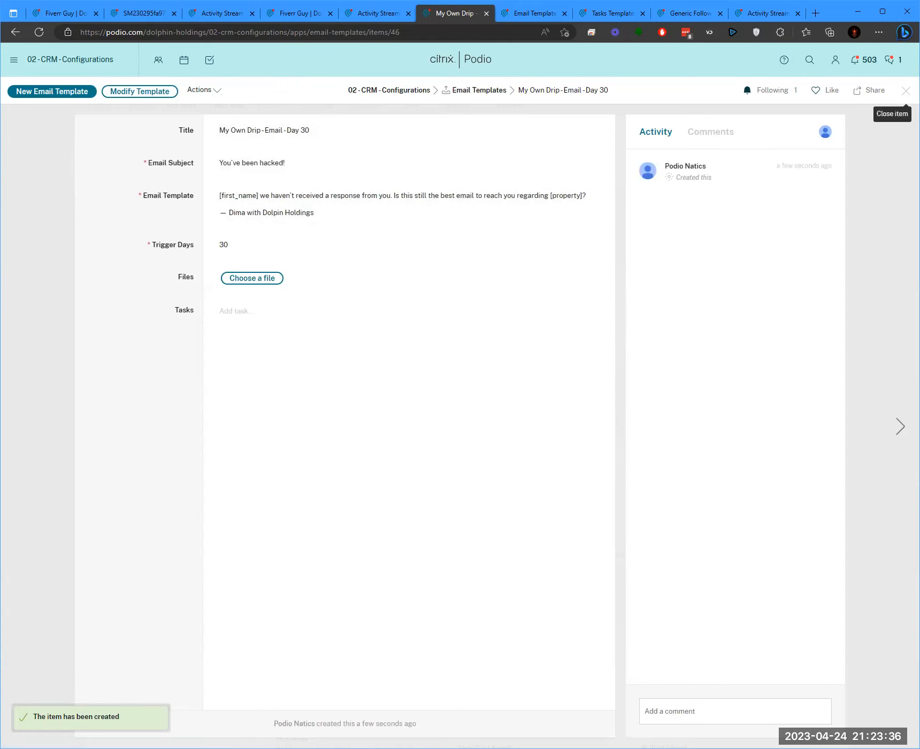
click(906, 90)
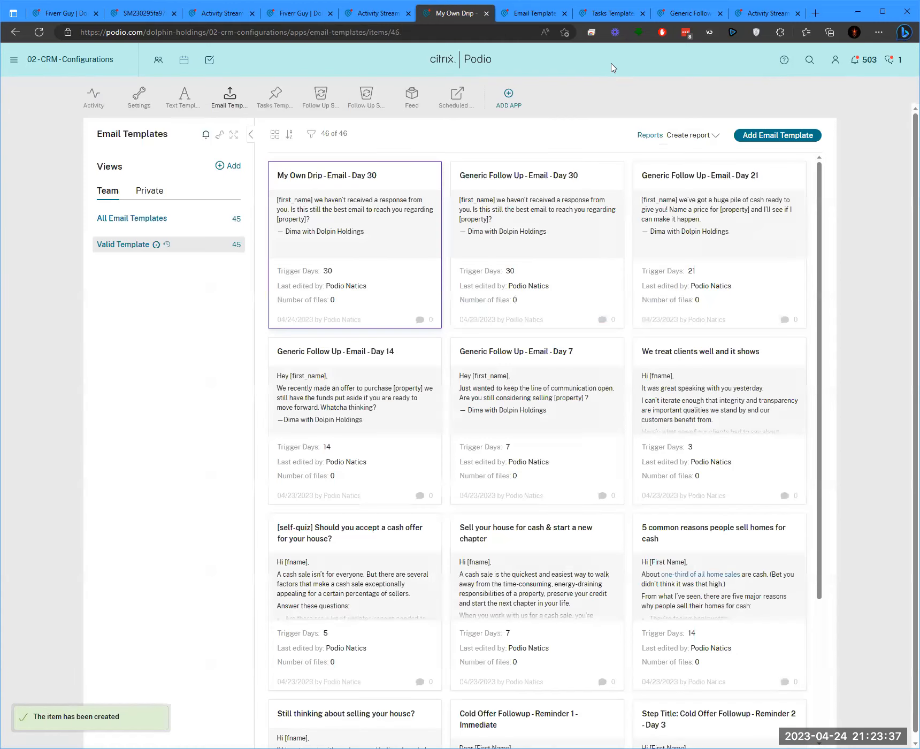
Start a new follow up sequence template titled "My Own Drip Campaign" with its status set to ACTIVE
click(321, 102)
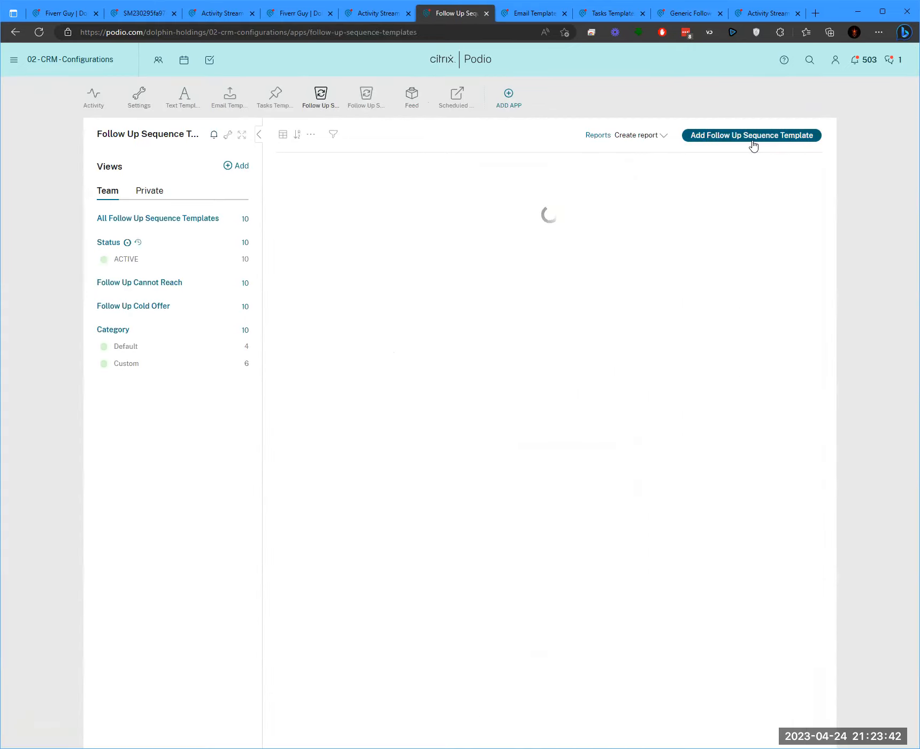
click(753, 144)
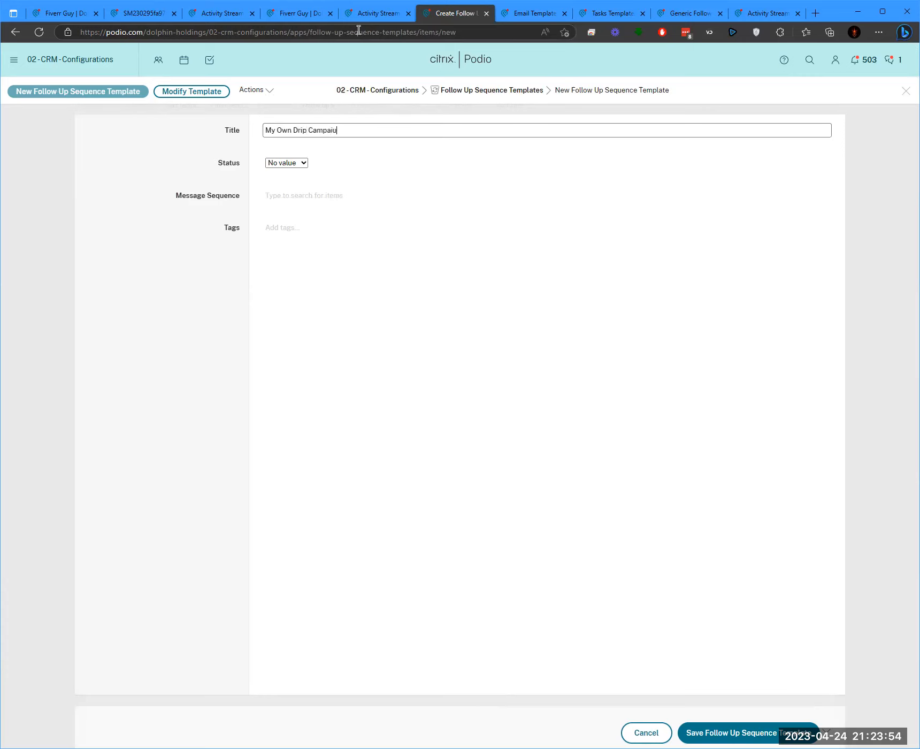
click(293, 163)
click(351, 123)
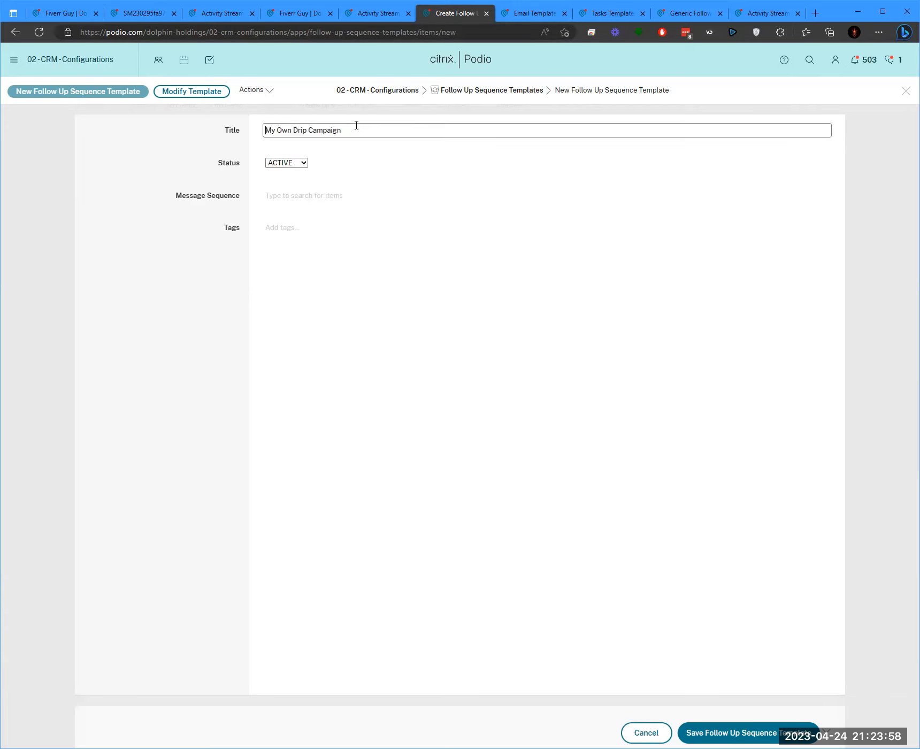
Copy "My Own Drip" from the title and search the Message Sequence items with it
drag(306, 130, 264, 130)
key(ctrl+c)
click(294, 199)
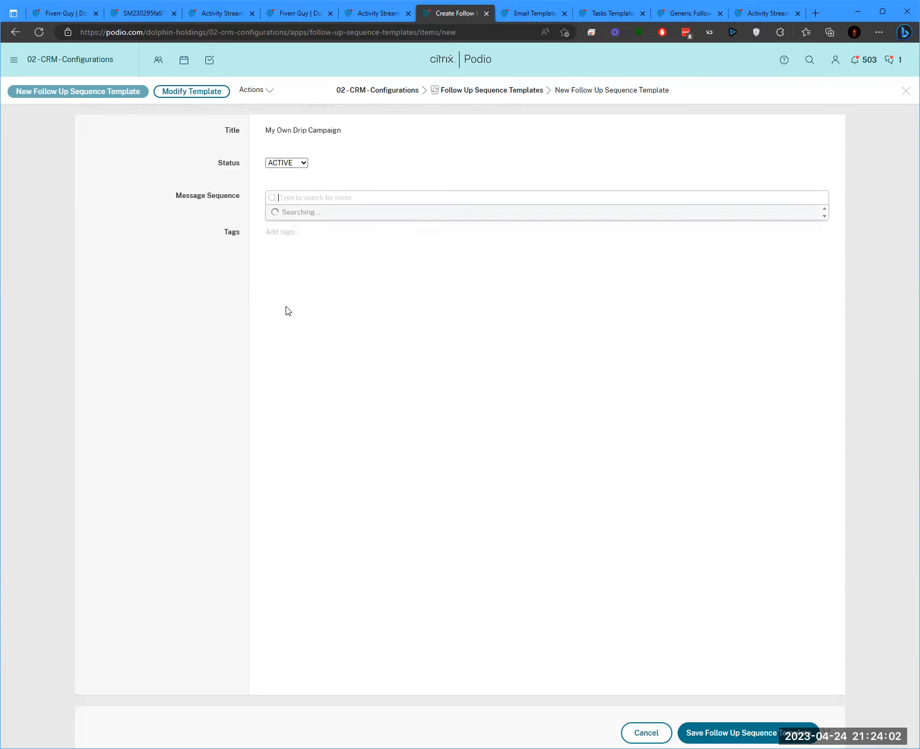
key(ctrl+v)
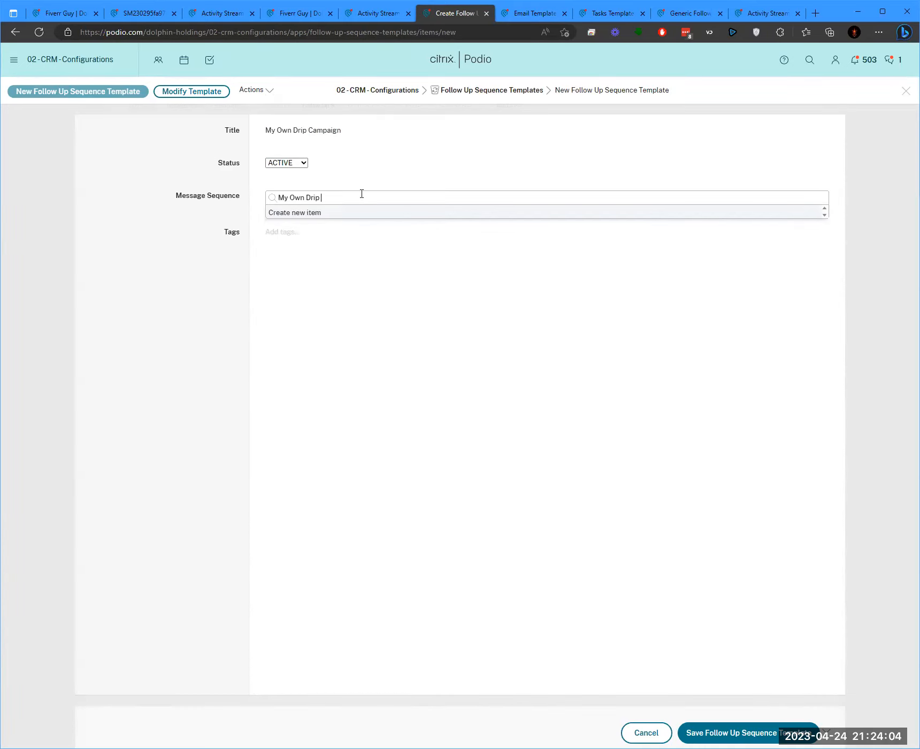
key(BackSpace)
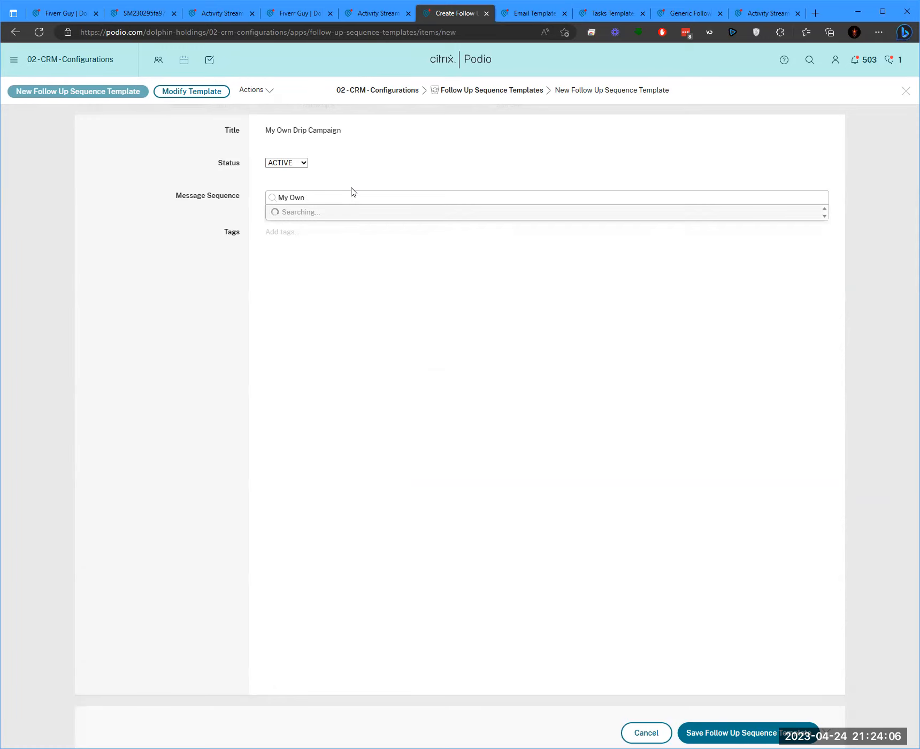
Try to find the drip templates in Message Sequence by searching for "Own" and "My Own", clearing the search each time
key(ctrl+a)
text(Olw)
key(BackSpace)
key(BackSpace)
text(wn)
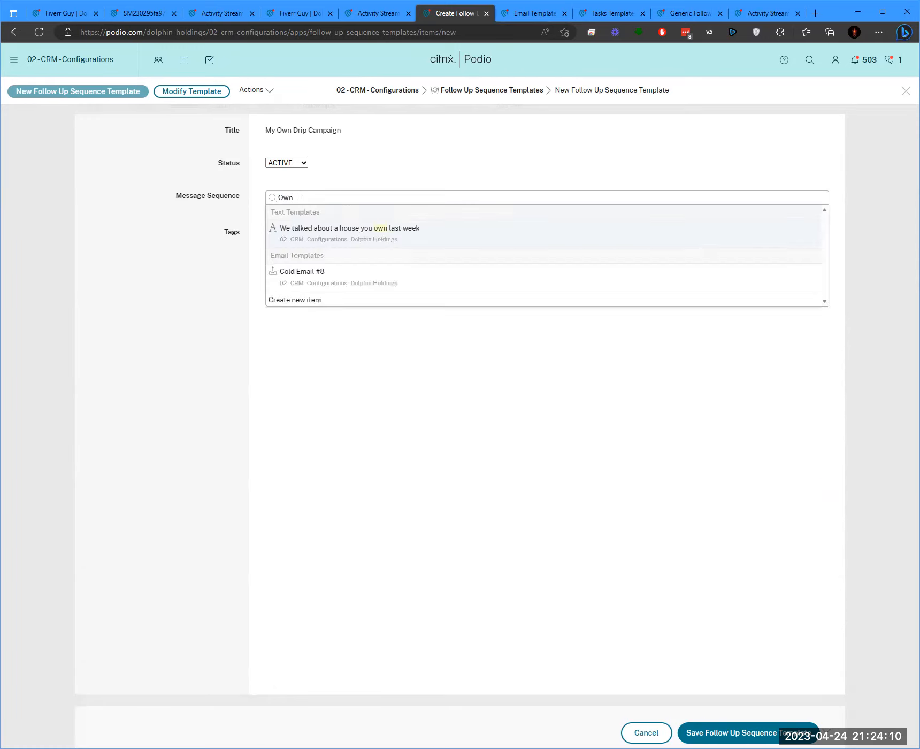
key(ctrl+a)
key(BackSpace)
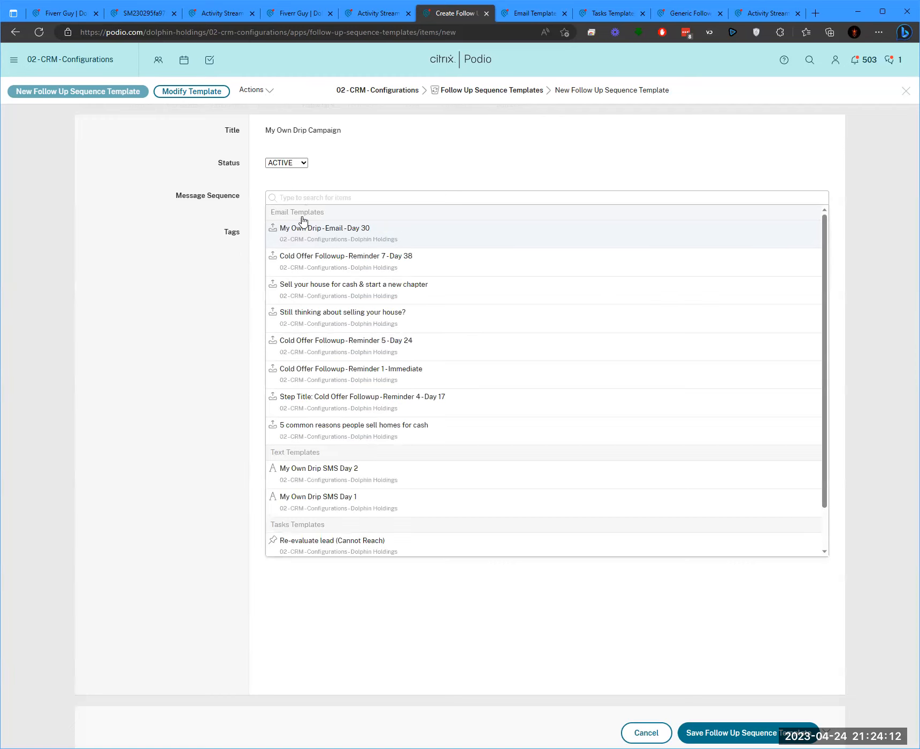
text(My Own)
key(BackSpace)
key(BackSpace)
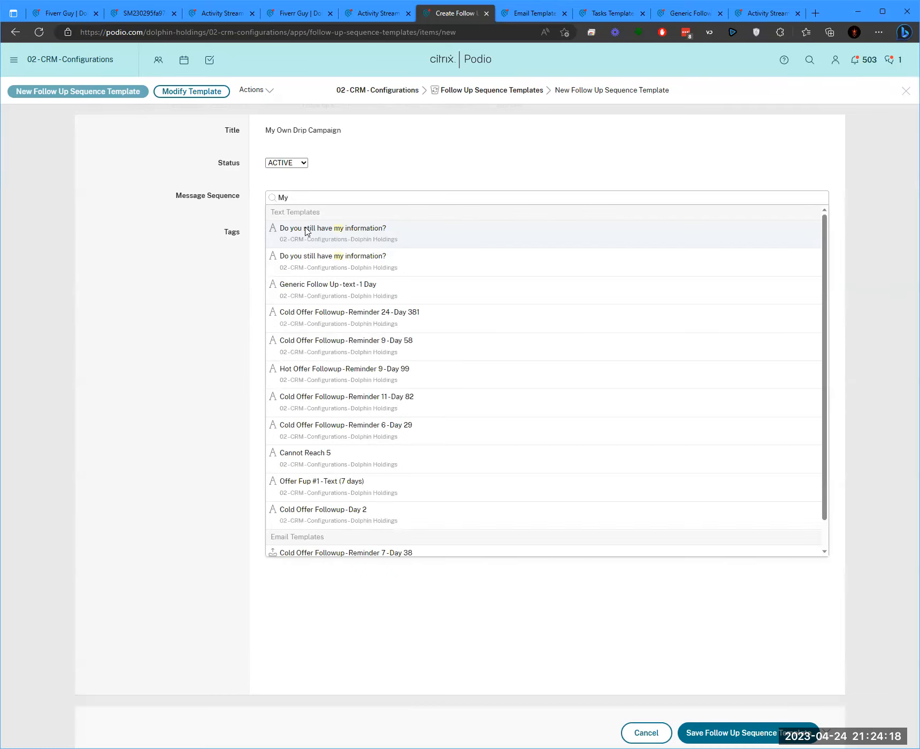
key(BackSpace)
Add the My Own Drip Email Day 30, SMS Day 2 and SMS Day 1 templates to the Message Sequence and save the sequence template
click(319, 235)
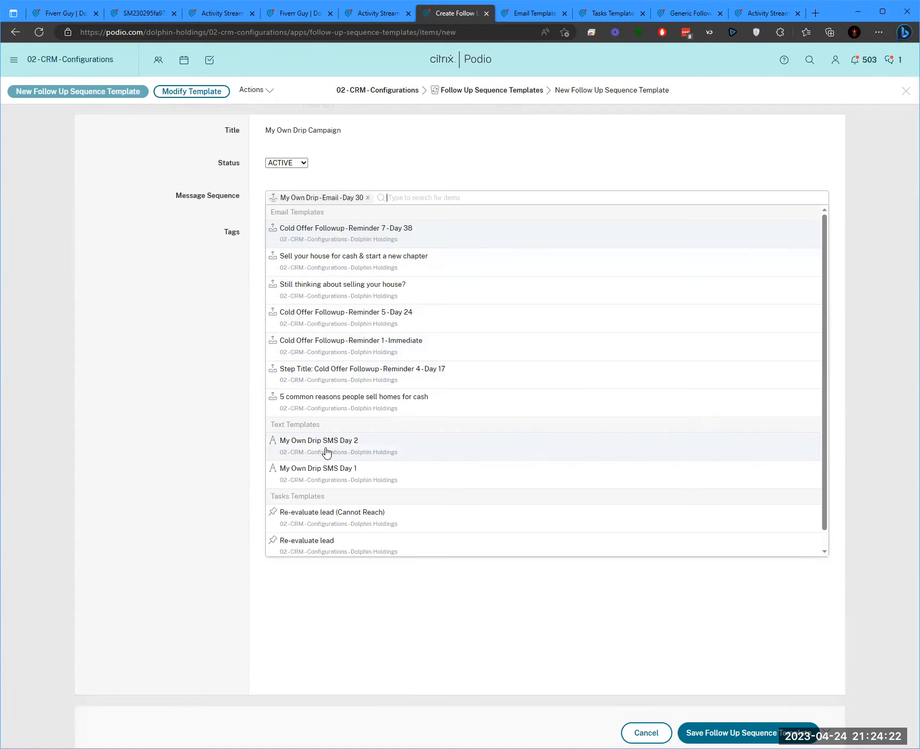
click(327, 452)
click(358, 445)
click(209, 301)
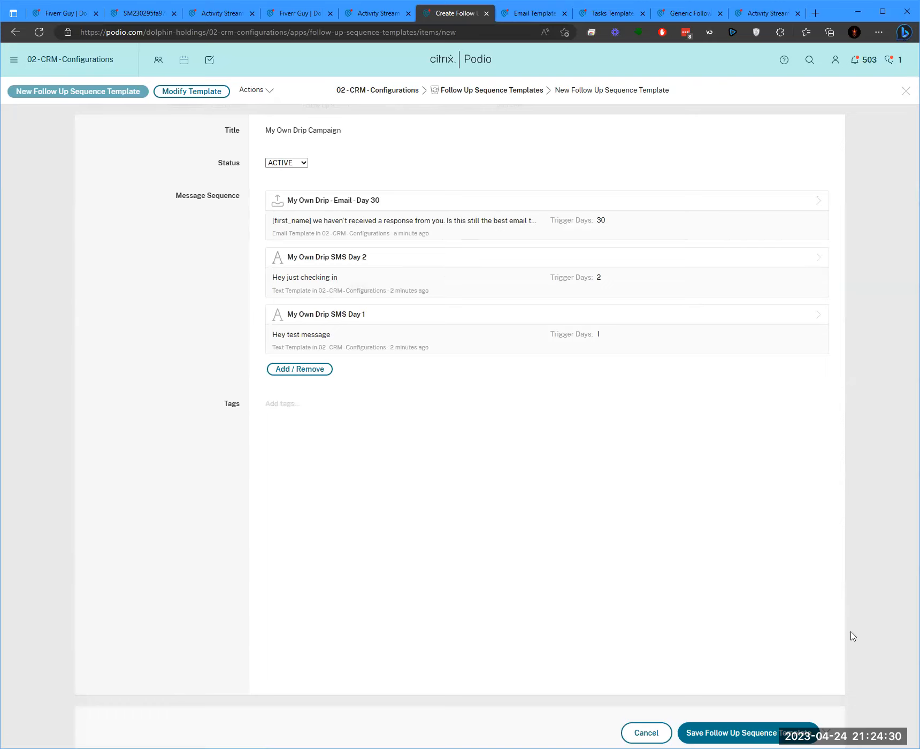
click(748, 732)
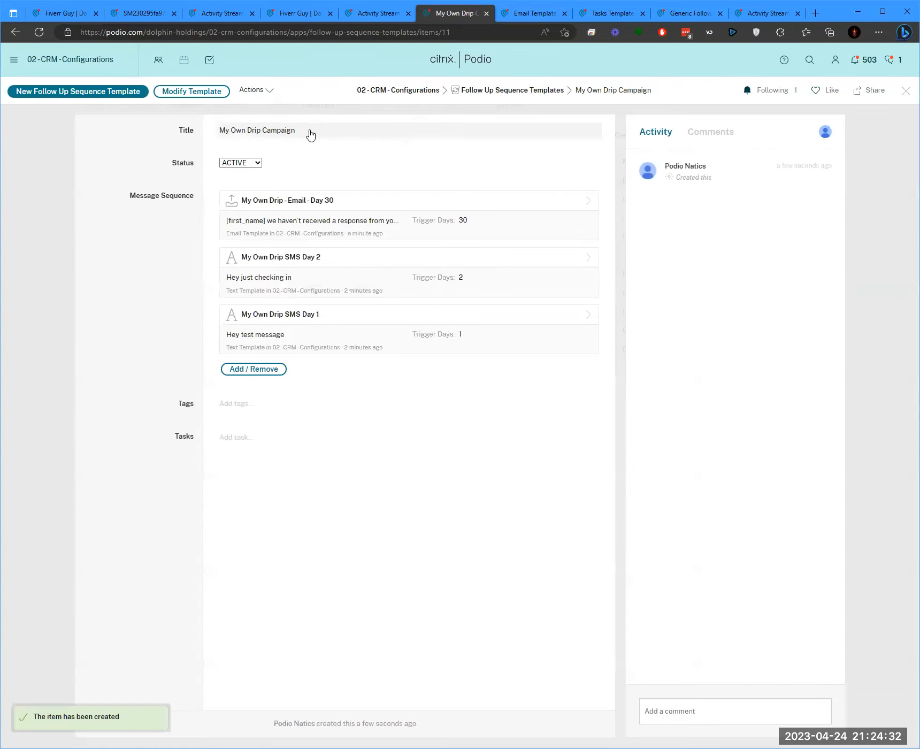
Copy the full title "My Own Drip Campaign" and open the Leads app's template for modification from the lead
click(291, 133)
key(ctrl+a)
key(ctrl+c)
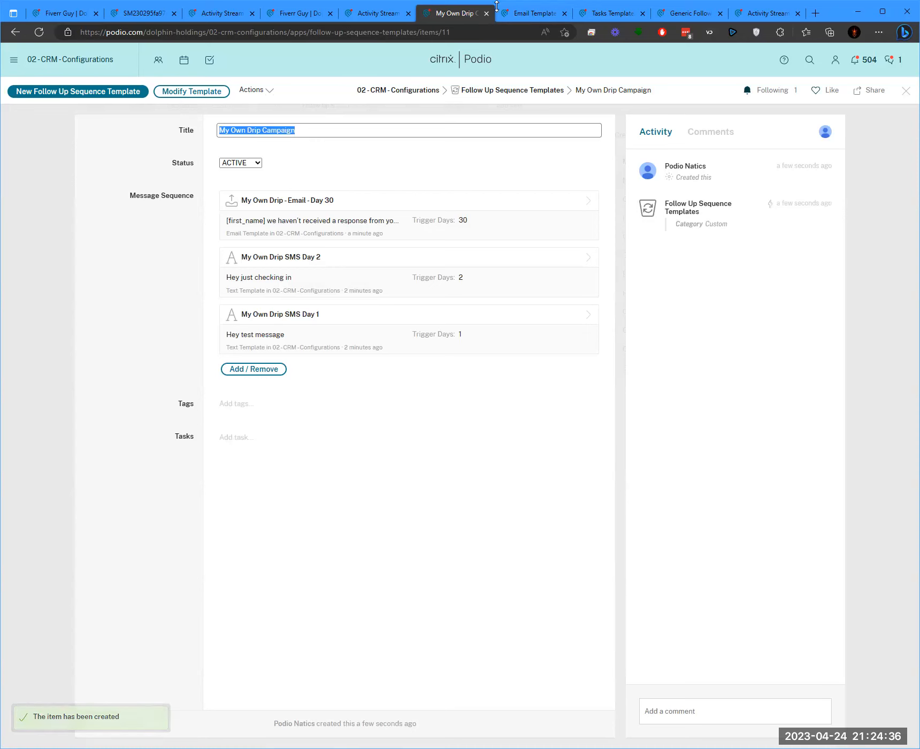
click(291, 14)
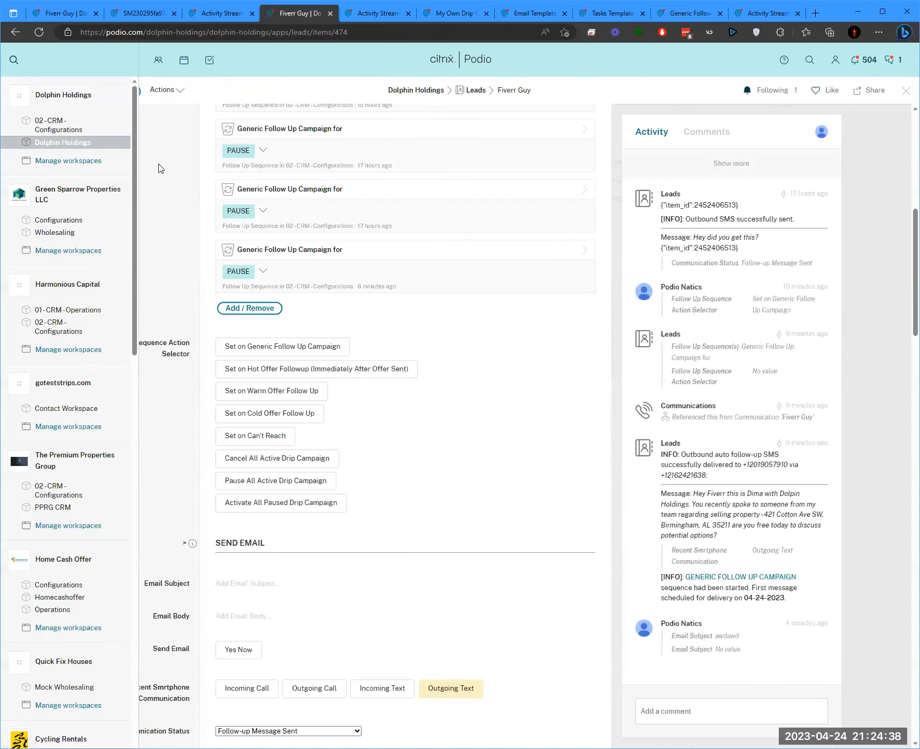
click(108, 92)
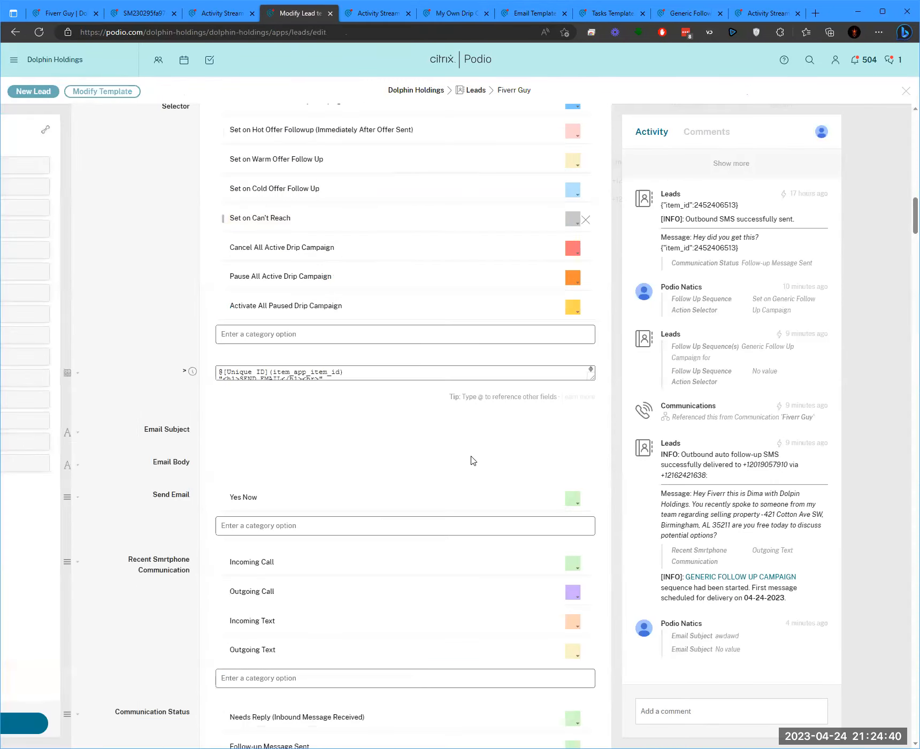
Add "Set on My Own Drip Campaign" as the first option of the Follow Up Sequence Action Selector field and save the Leads template
click(470, 409)
text(Set)
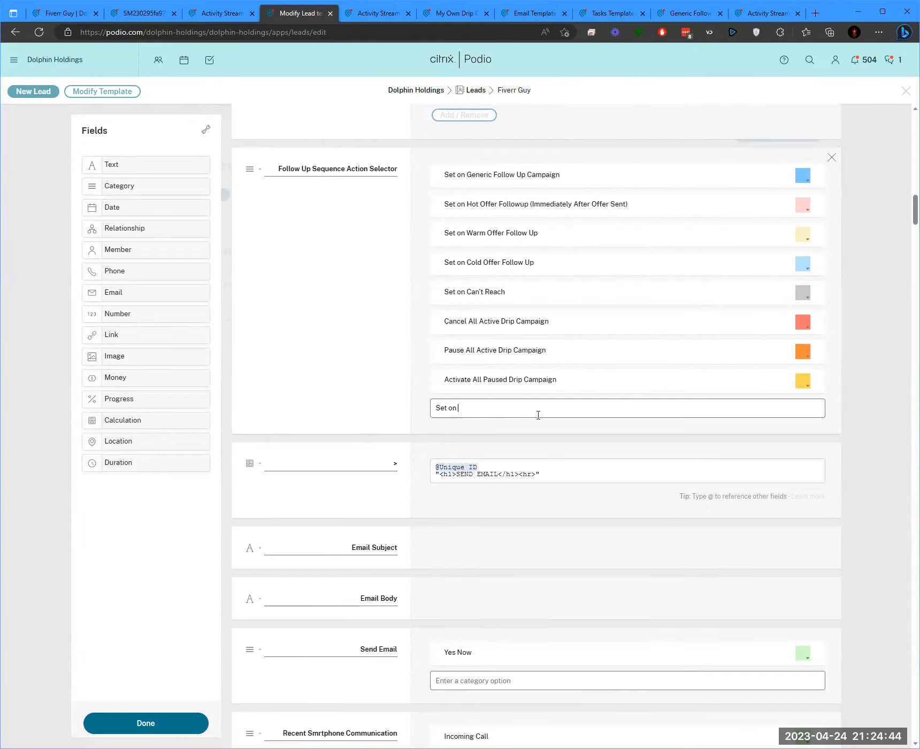
text( on)
key(ctrl+v)
key(Return)
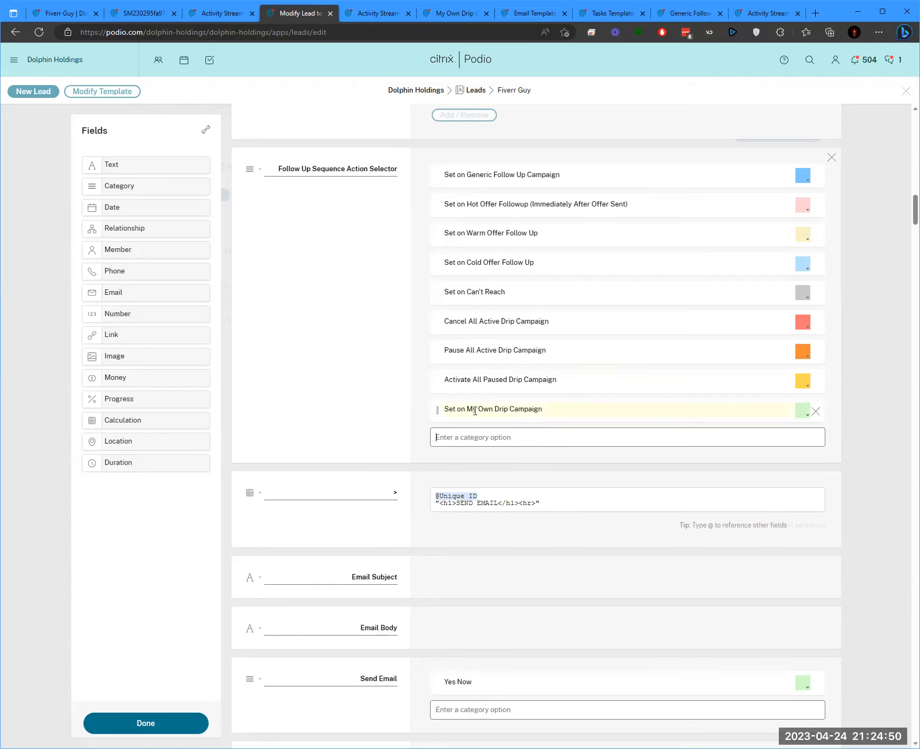
drag(437, 410, 437, 174)
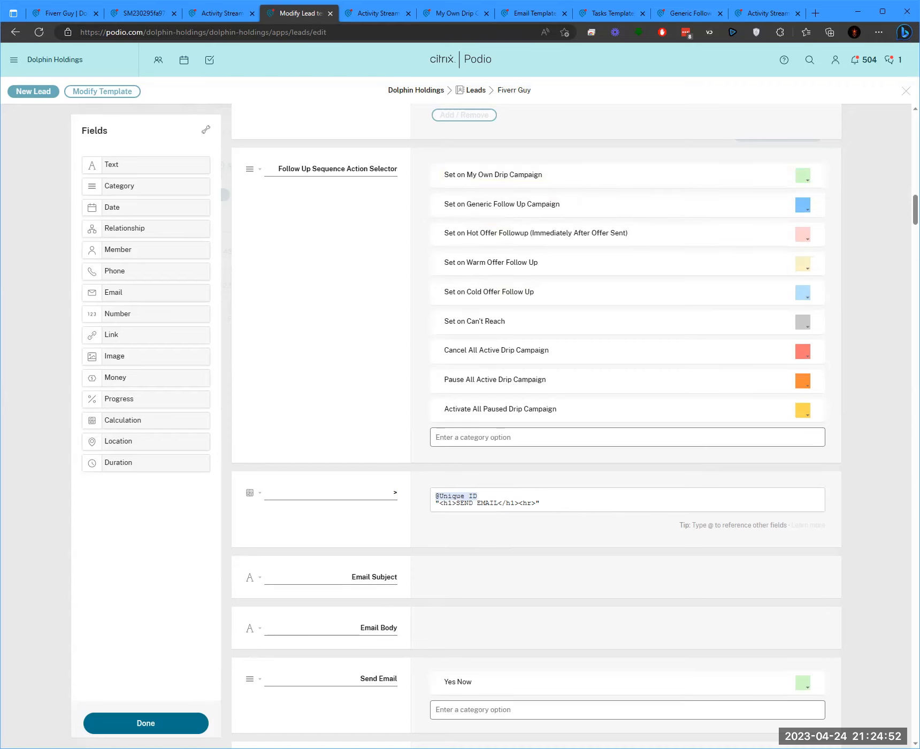
click(146, 722)
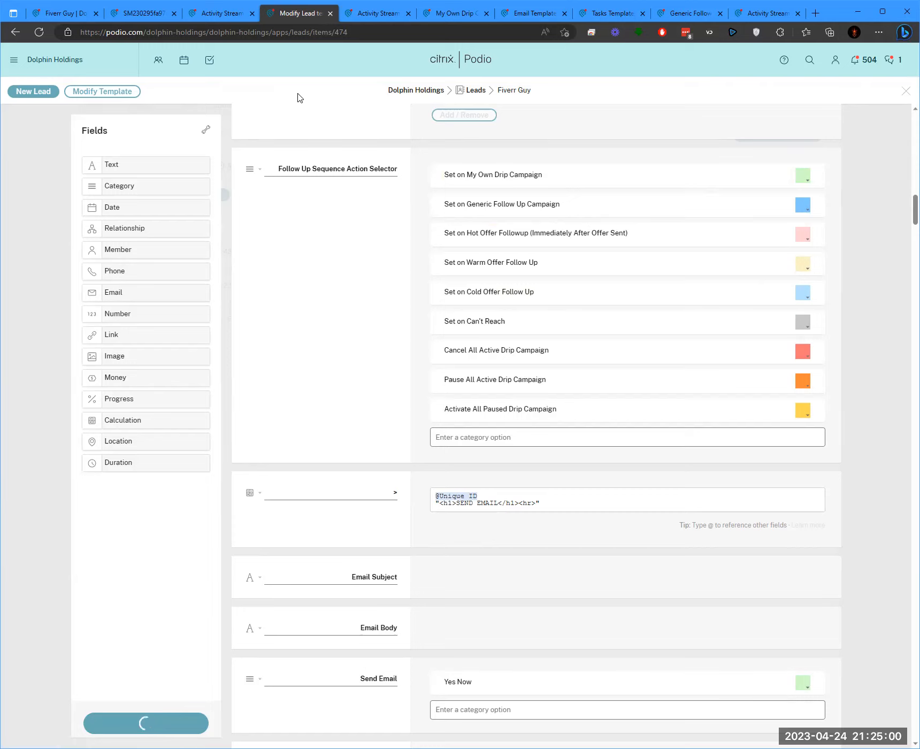
Check the message sequence of the My Own Drip Campaign template and return to the lead
click(454, 13)
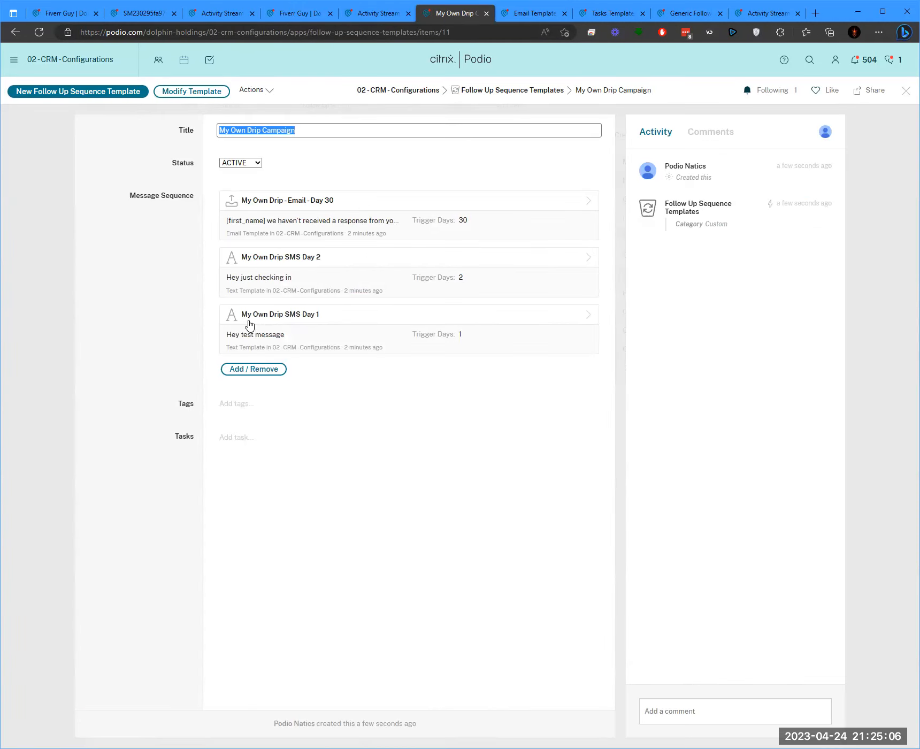
click(286, 15)
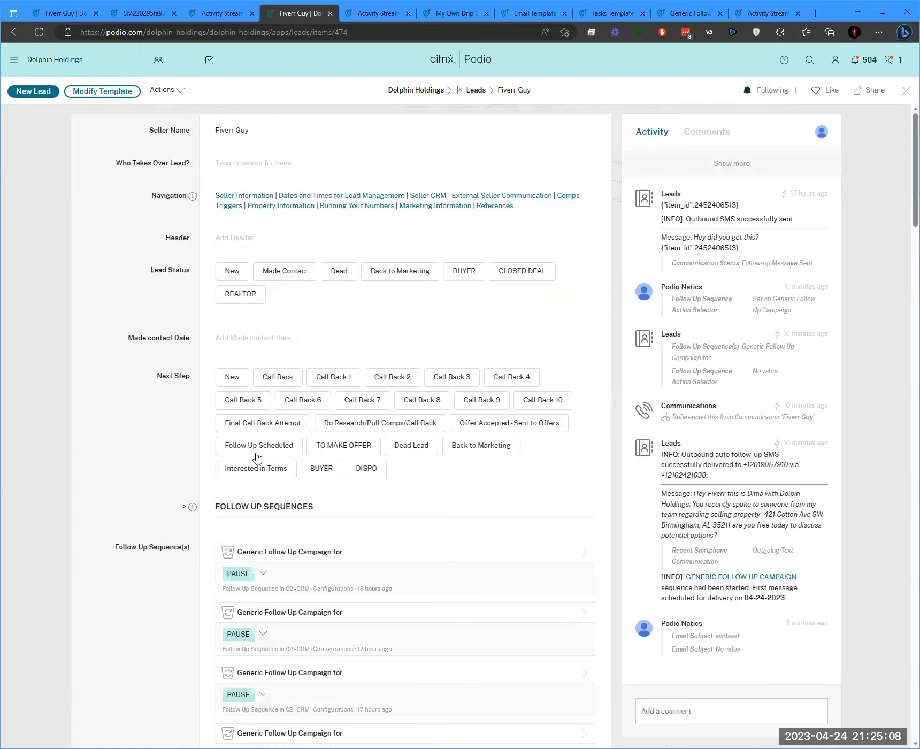
Try to start the custom campaign on the lead by choosing "Set on My Own Drip Campaign" in the Follow Up Sequence Action Selector
scroll(249, 428, down, 10)
scroll(241, 353, up, 3)
click(239, 346)
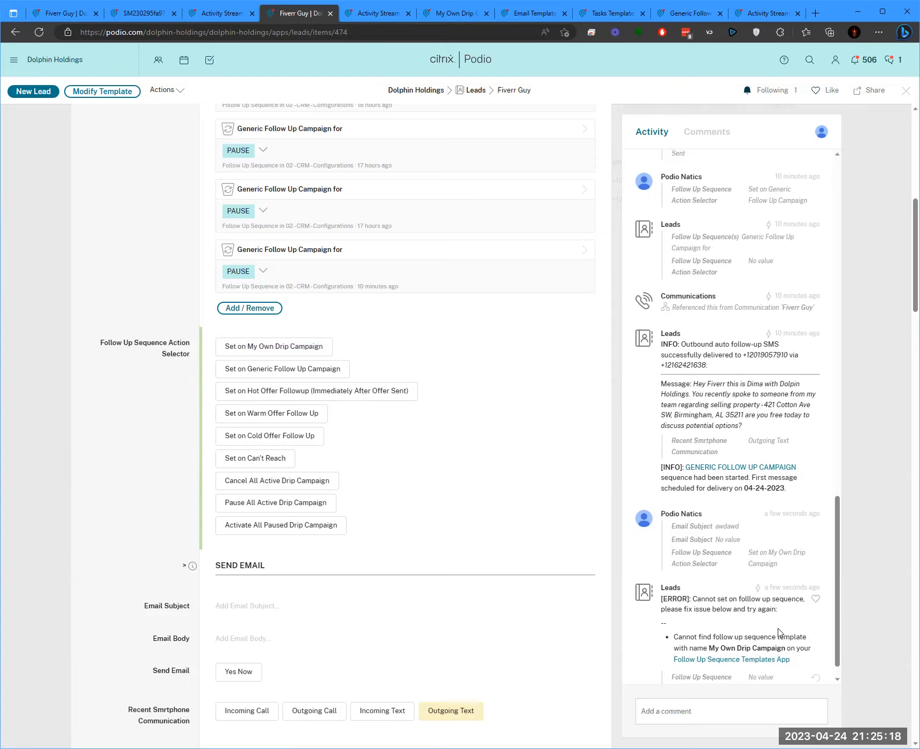
Compare the Follow Up Sequence Templates list linked in the error with the My Own Drip Campaign template and close the linked list
click(705, 640)
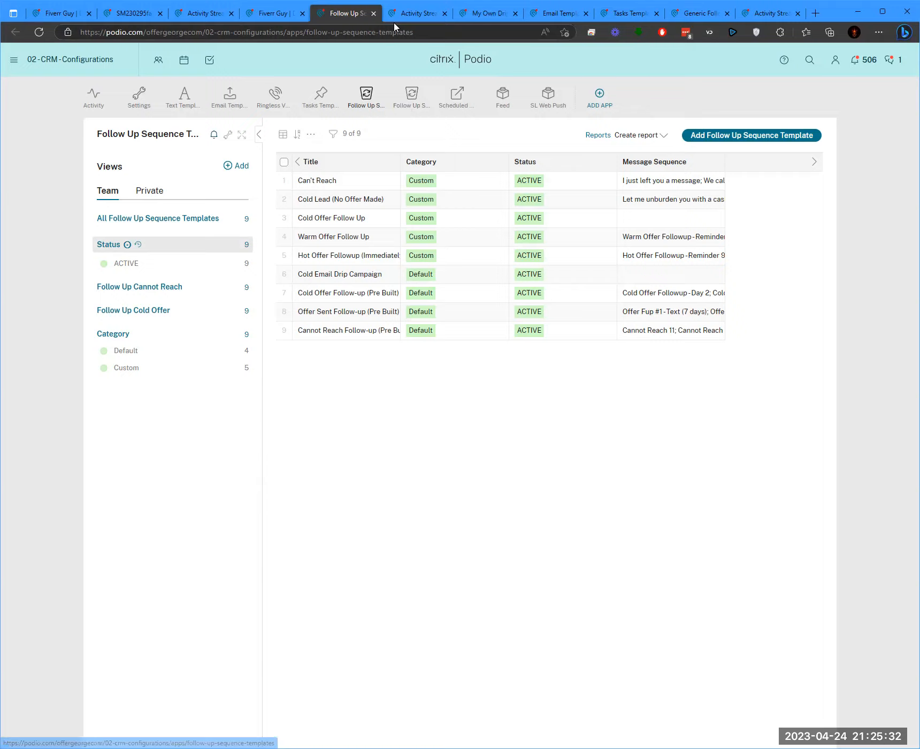
click(413, 14)
click(480, 19)
click(187, 308)
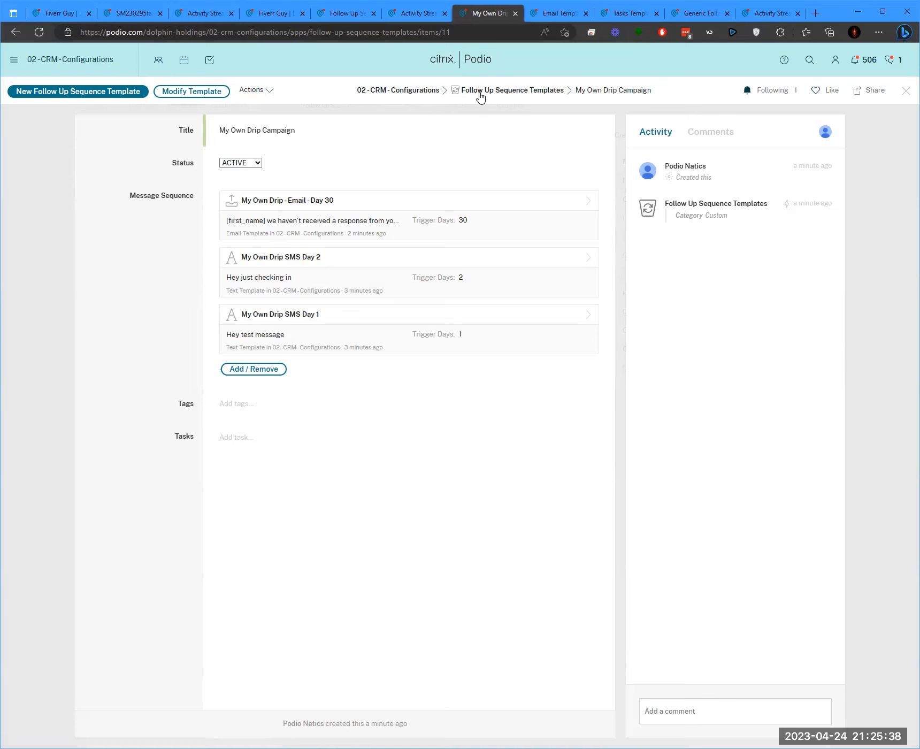
click(353, 14)
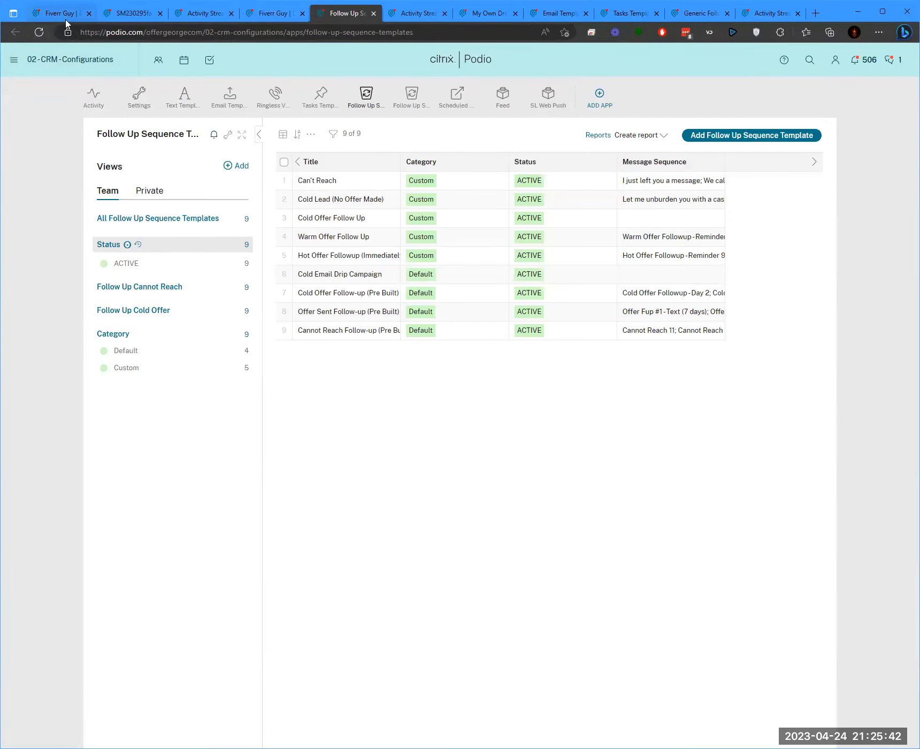
click(38, 32)
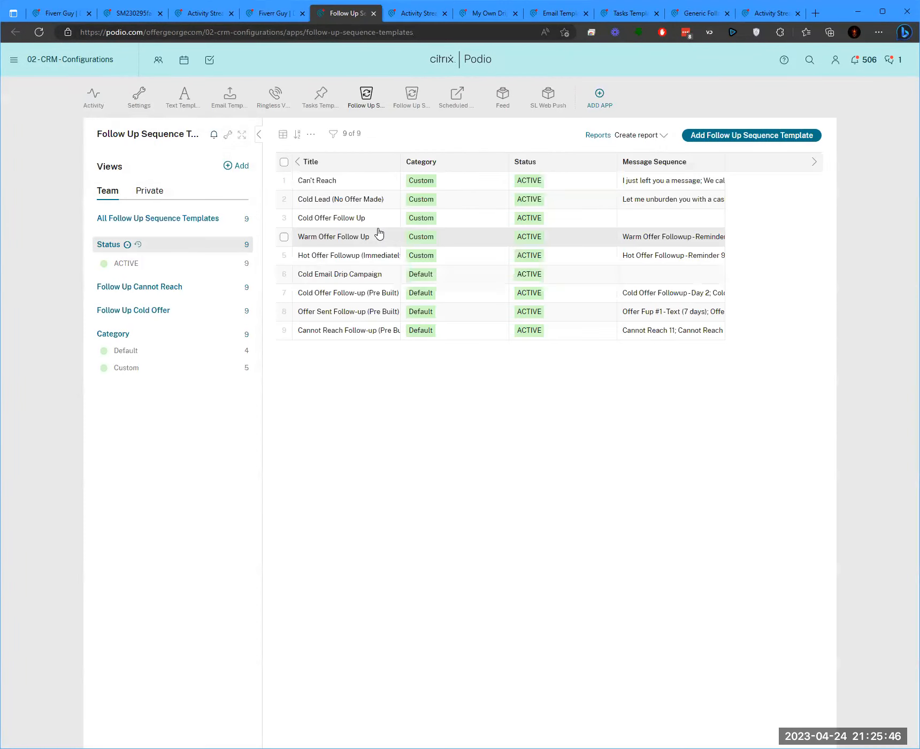
click(485, 13)
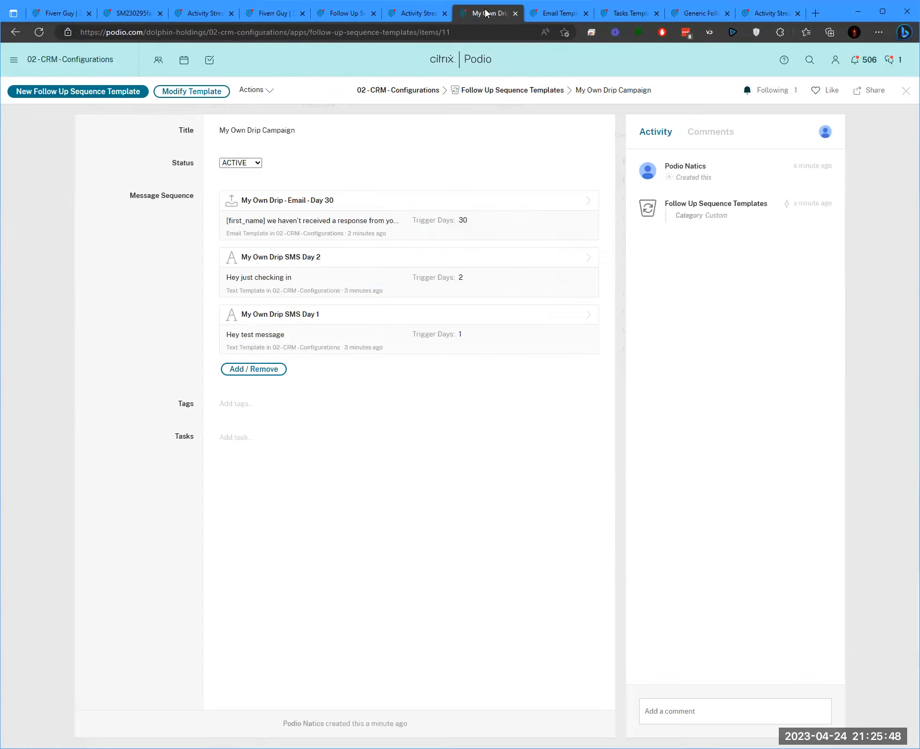
click(342, 14)
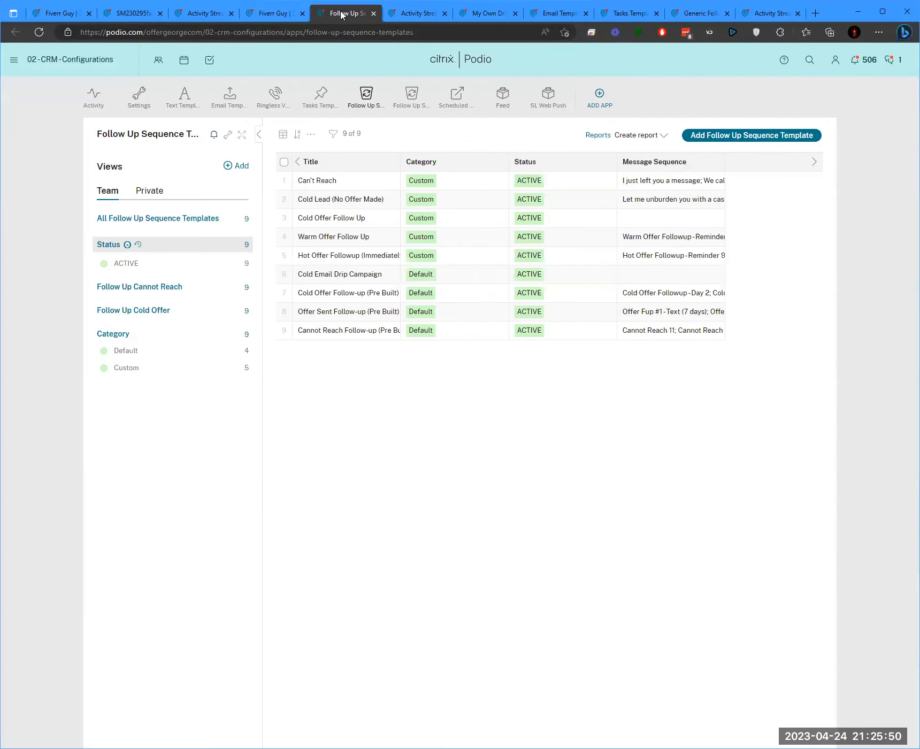
middle_click(341, 14)
click(455, 14)
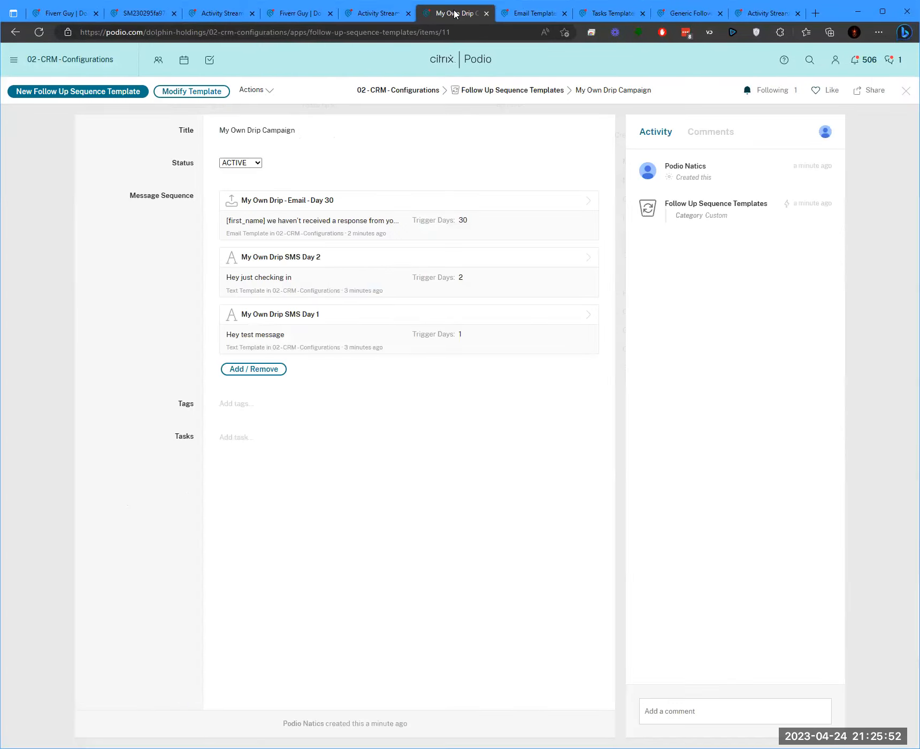
Review the lead's follow-up sequences and open the started My Own Drip Campaign sequence with its scheduled messages
click(235, 13)
click(325, 13)
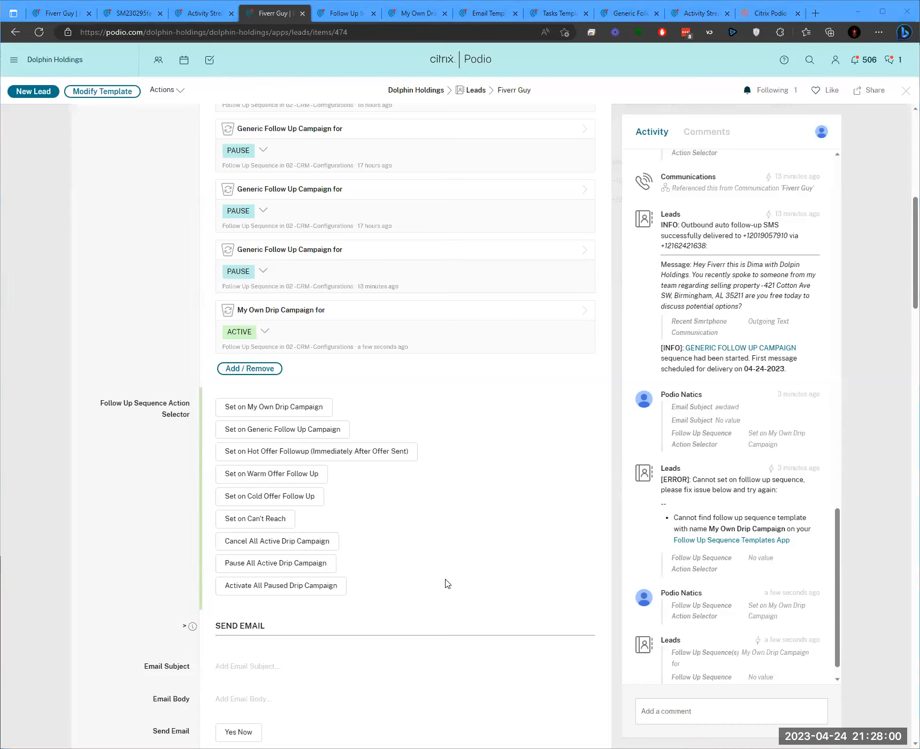
scroll(413, 421, down, 7)
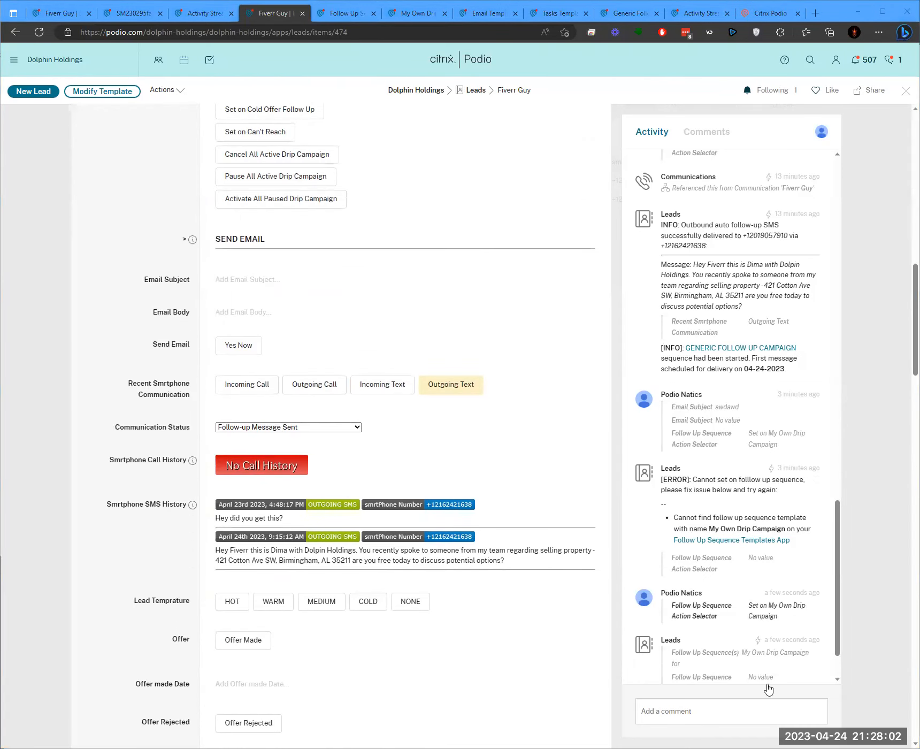
scroll(246, 224, up, 9)
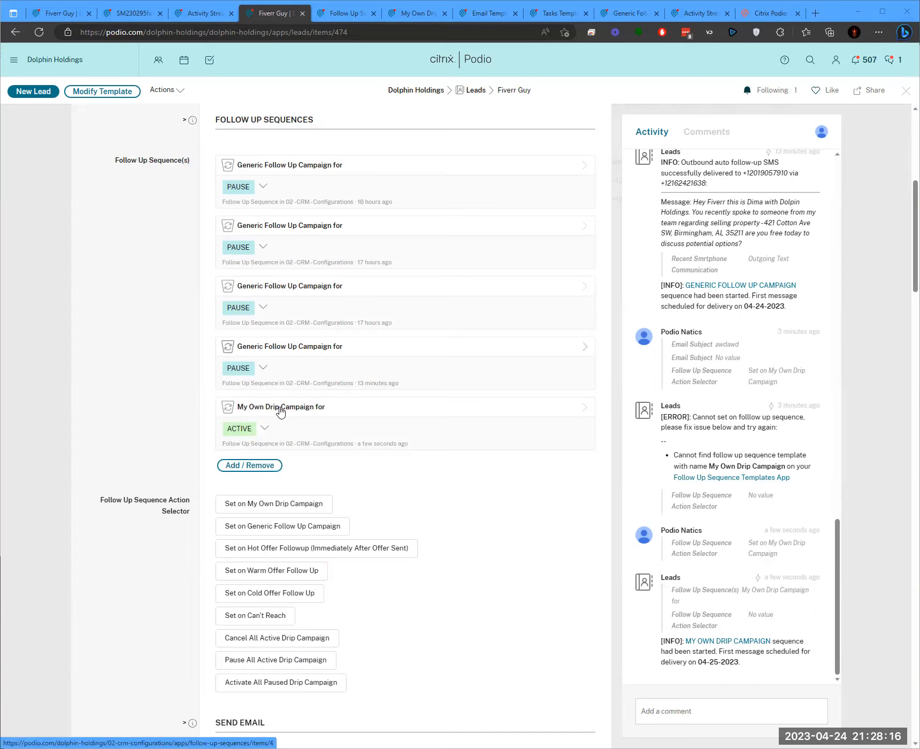
ctrl+click(733, 640)
click(308, 15)
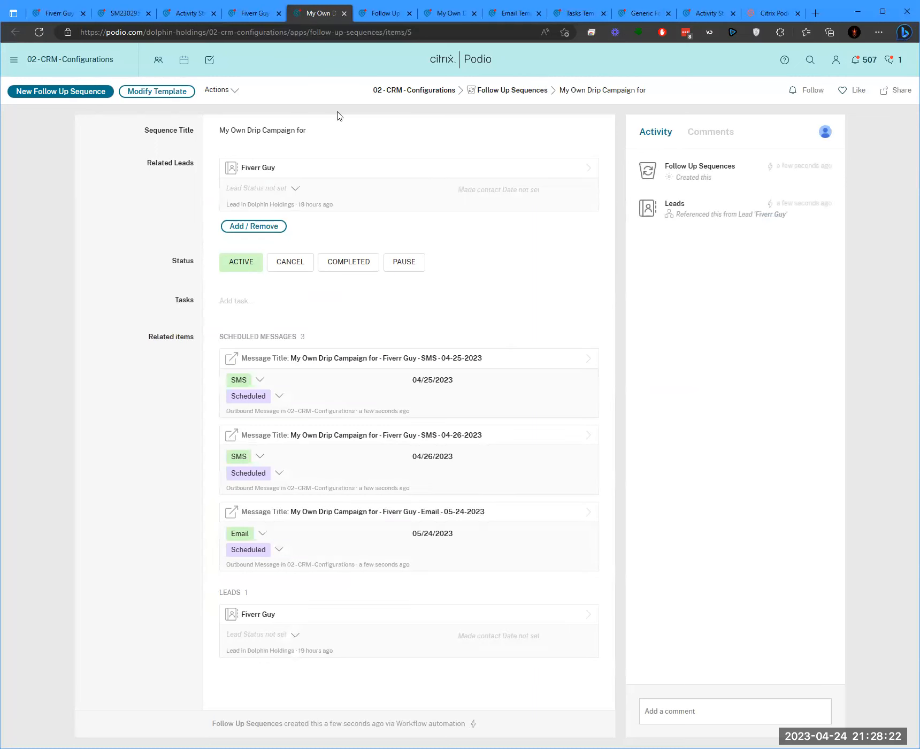
drag(125, 340, 198, 341)
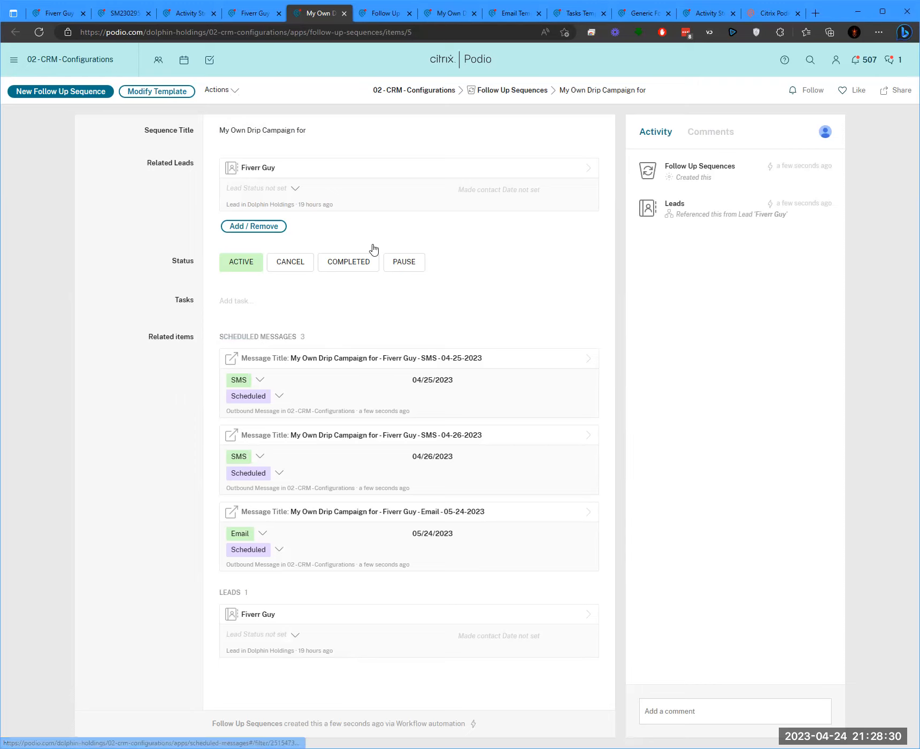
Compare the trigger days in the My Own Drip Campaign template with the dates of the sequence's scheduled messages
click(382, 16)
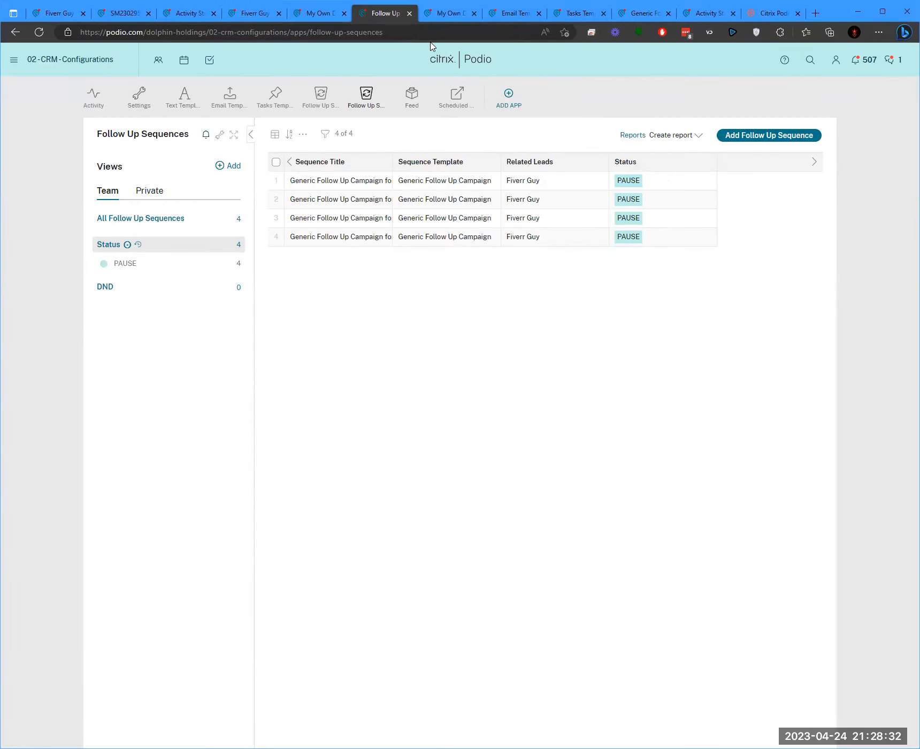
click(350, 103)
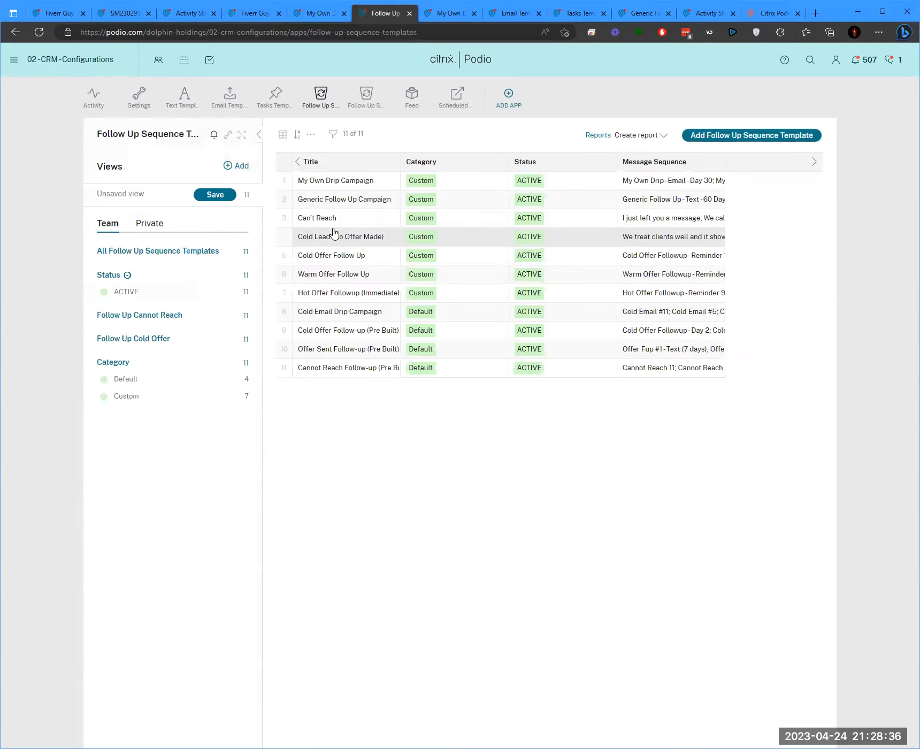
click(344, 181)
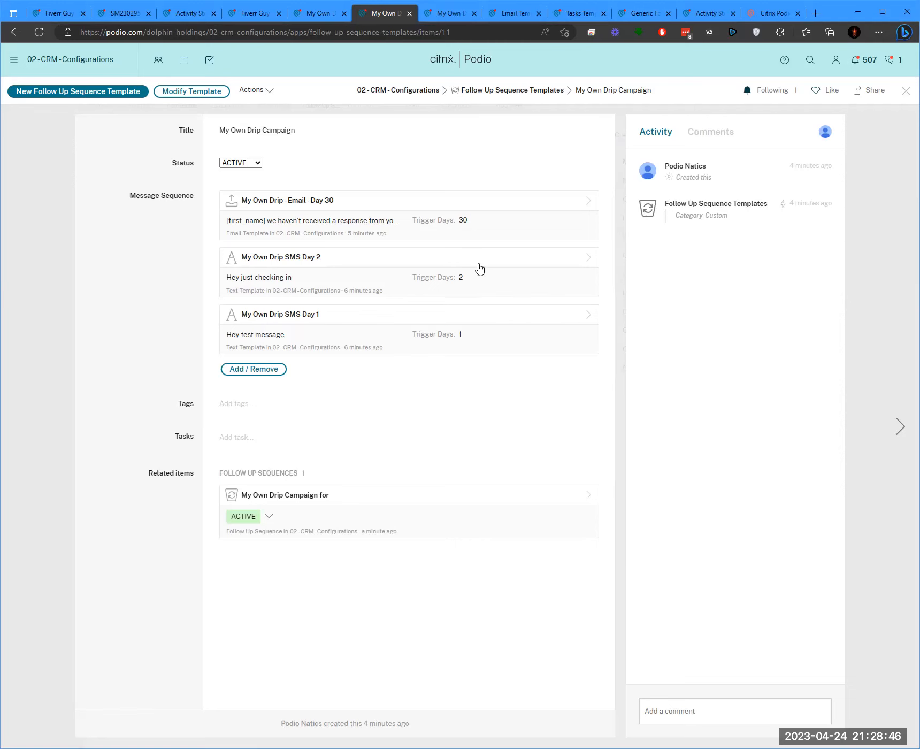
click(317, 13)
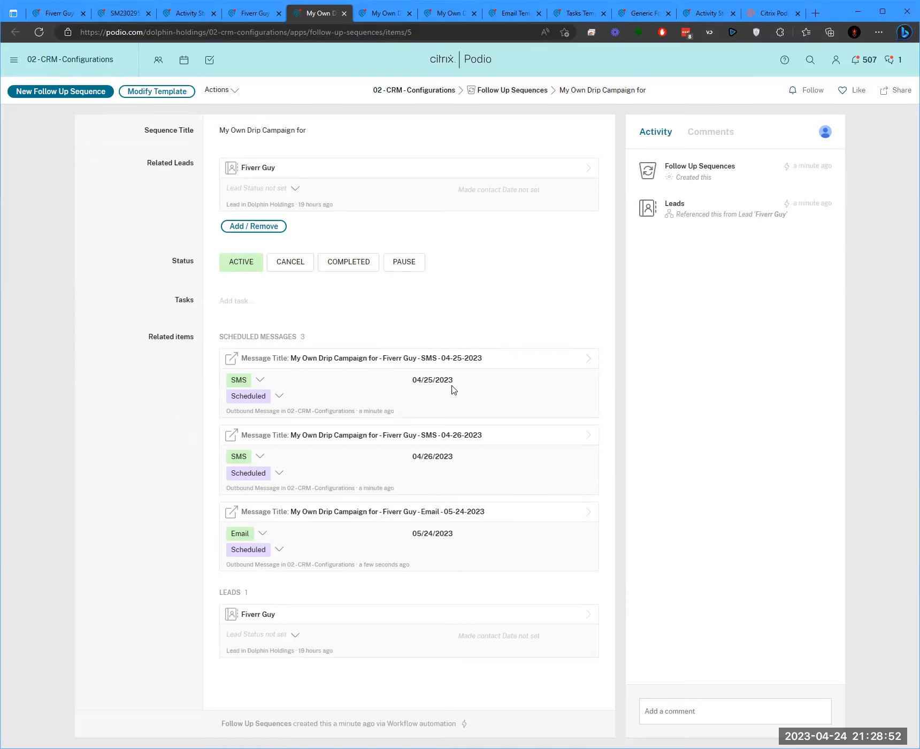
Open the list of the sequence's scheduled messages and examine their types, schedule dates and related sequence
click(410, 180)
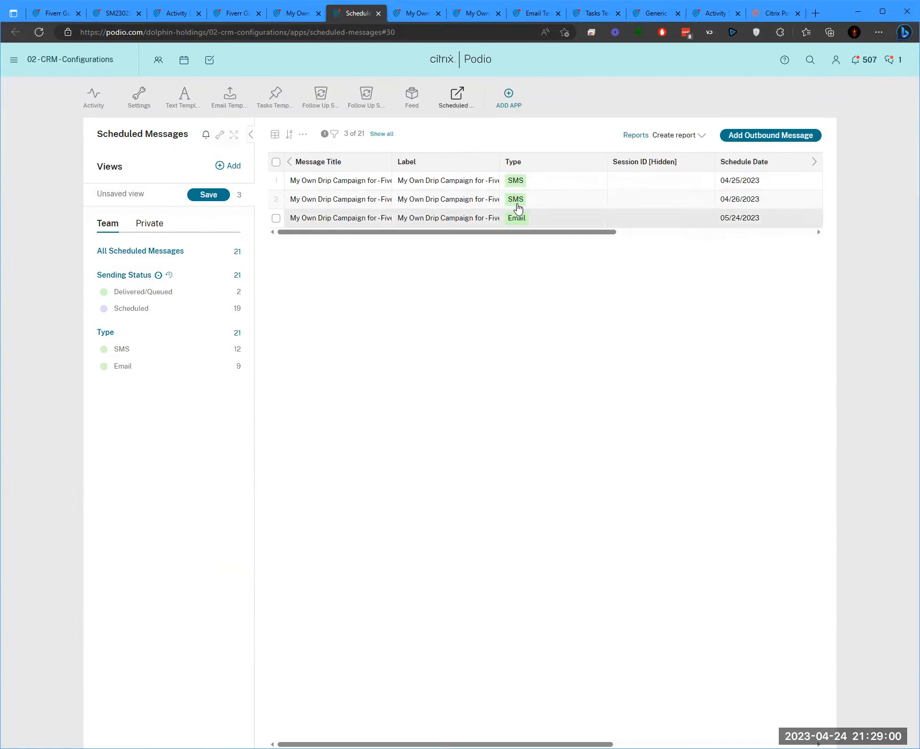
drag(480, 232, 524, 234)
drag(613, 240, 663, 244)
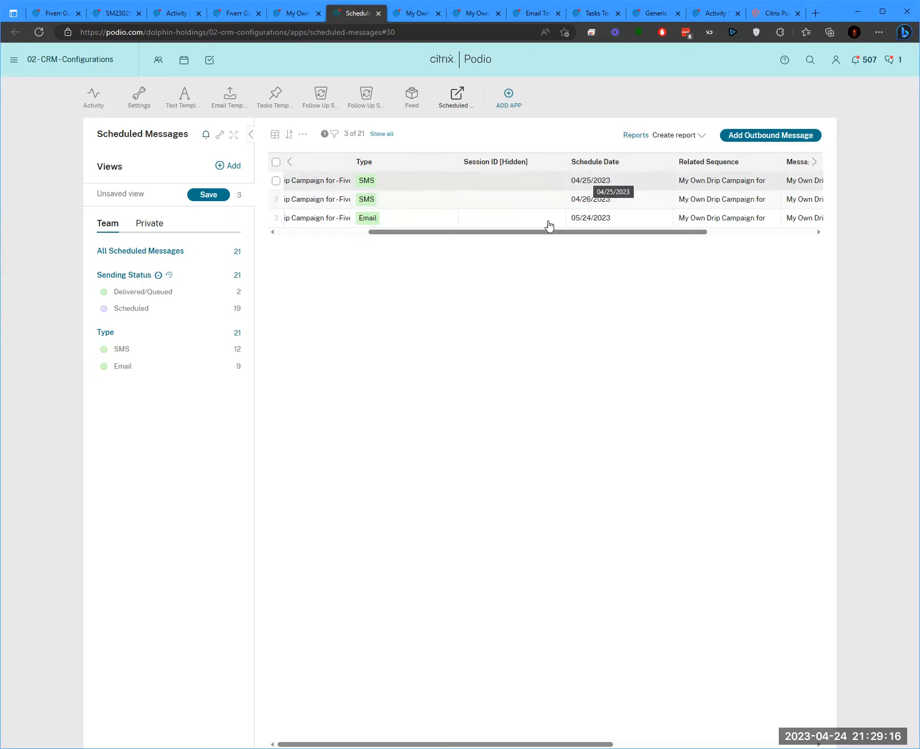
drag(522, 233, 450, 233)
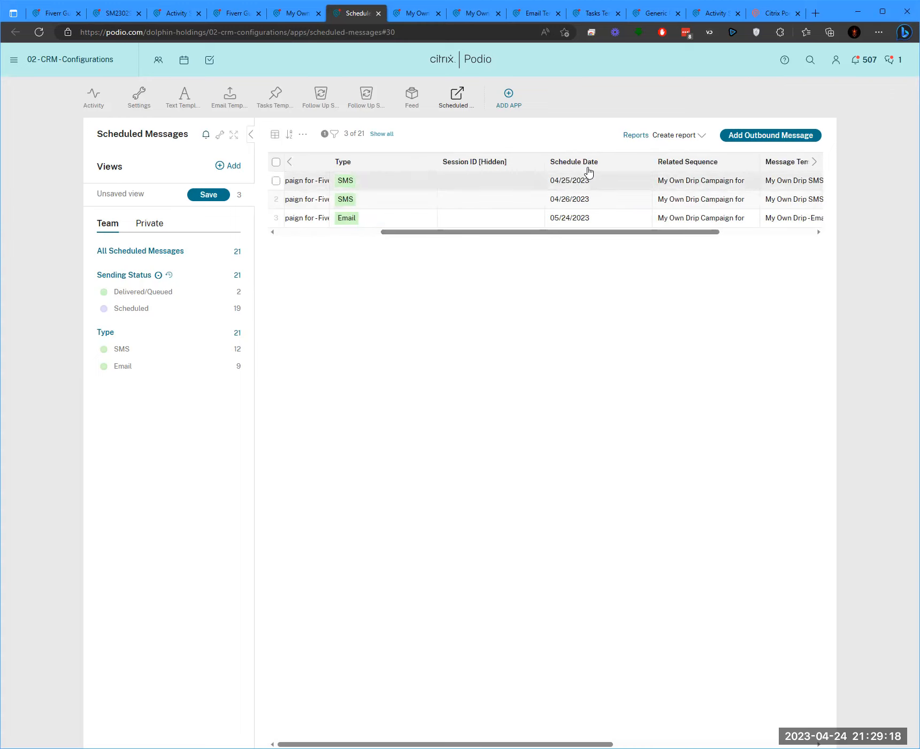
Return to the lead and look over its status fields, follow-up sequences and campaign action options
click(290, 15)
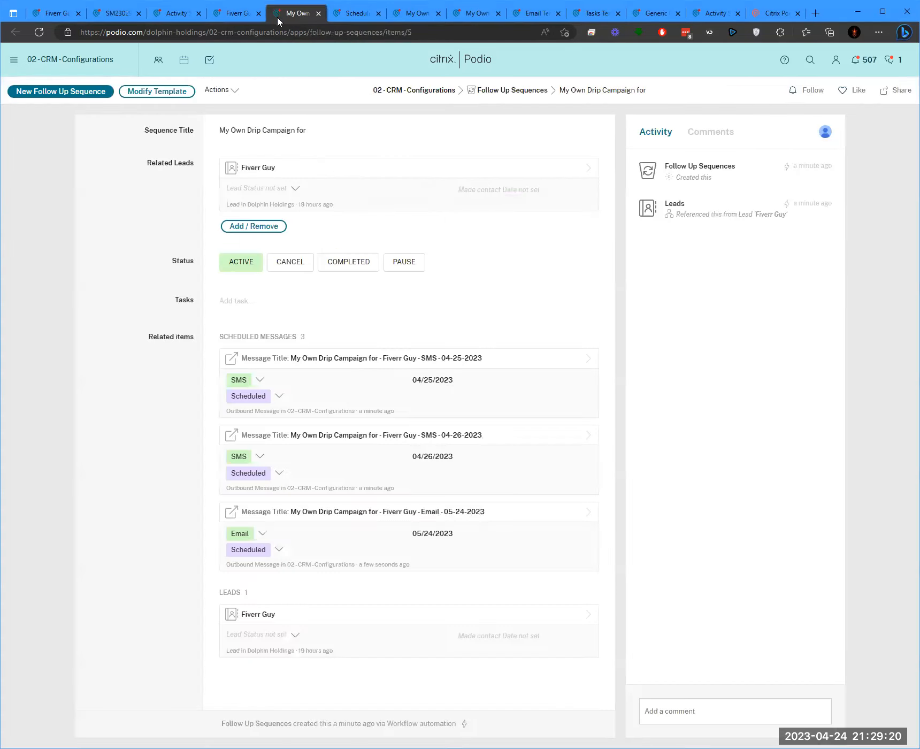
click(232, 14)
scroll(337, 279, down, 3)
scroll(318, 271, up, 3)
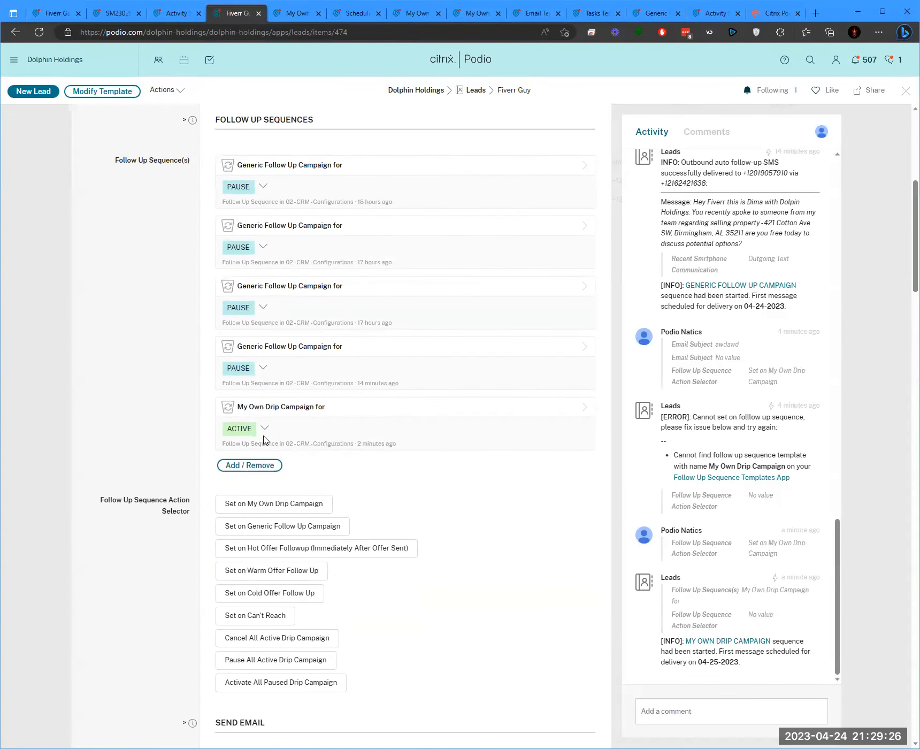
scroll(390, 252, up, 6)
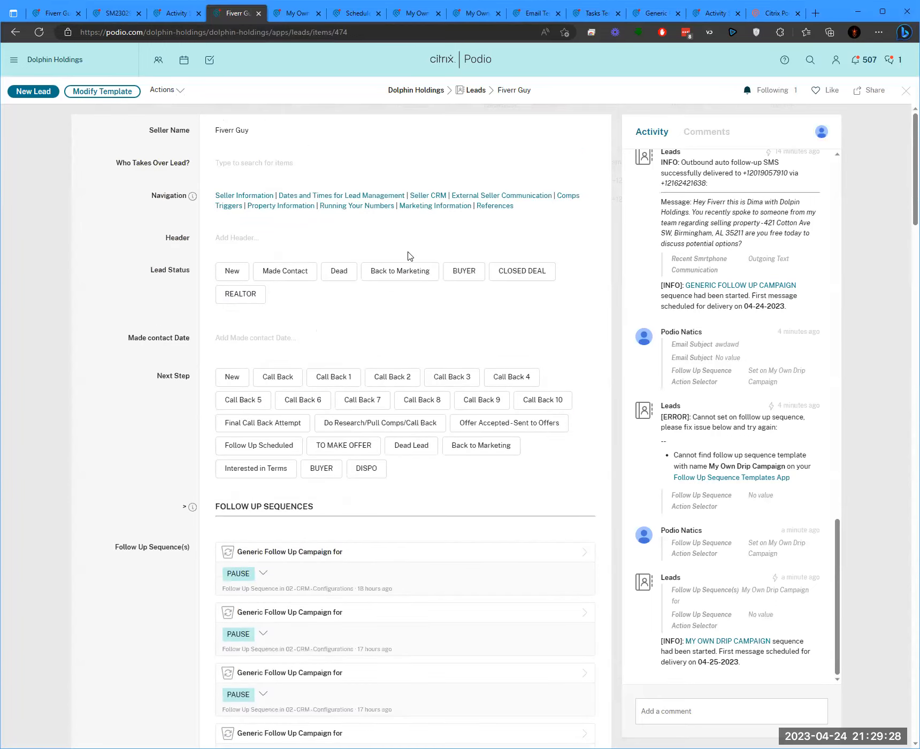
scroll(419, 257, down, 8)
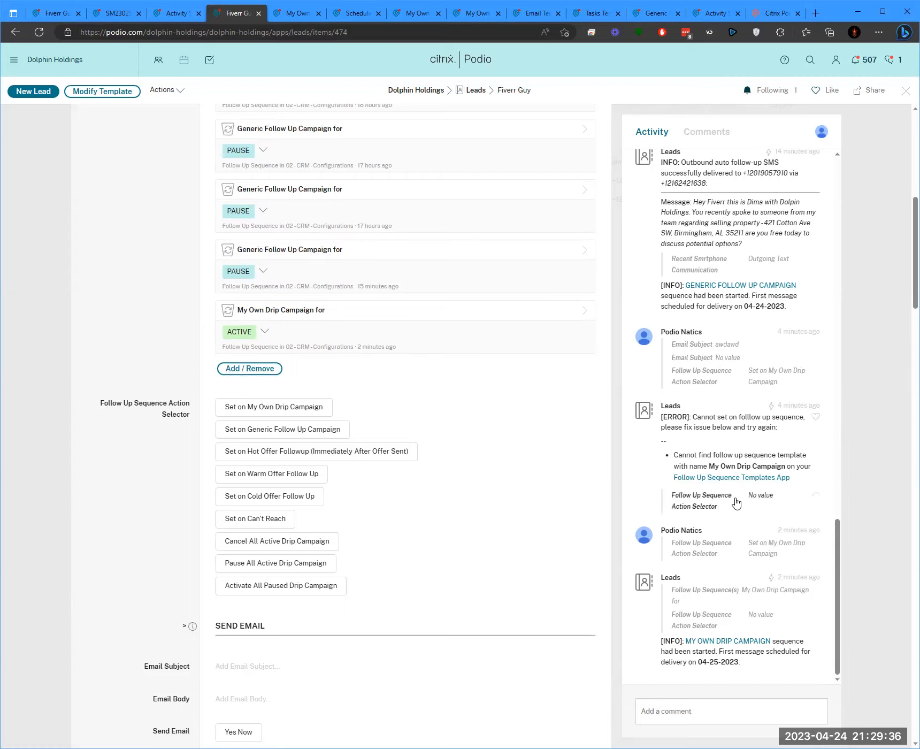
Draft the comment "SMS: hey this is a message from comment" on the lead
click(688, 710)
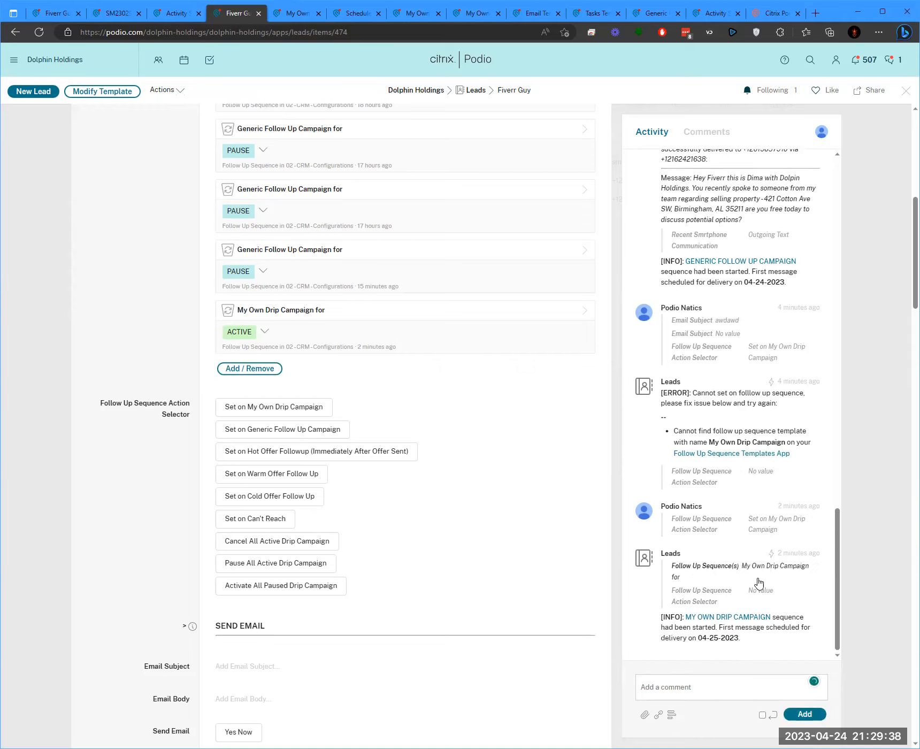
text(SMS)
key(BackSpace)
key(BackSpace)
text(S)
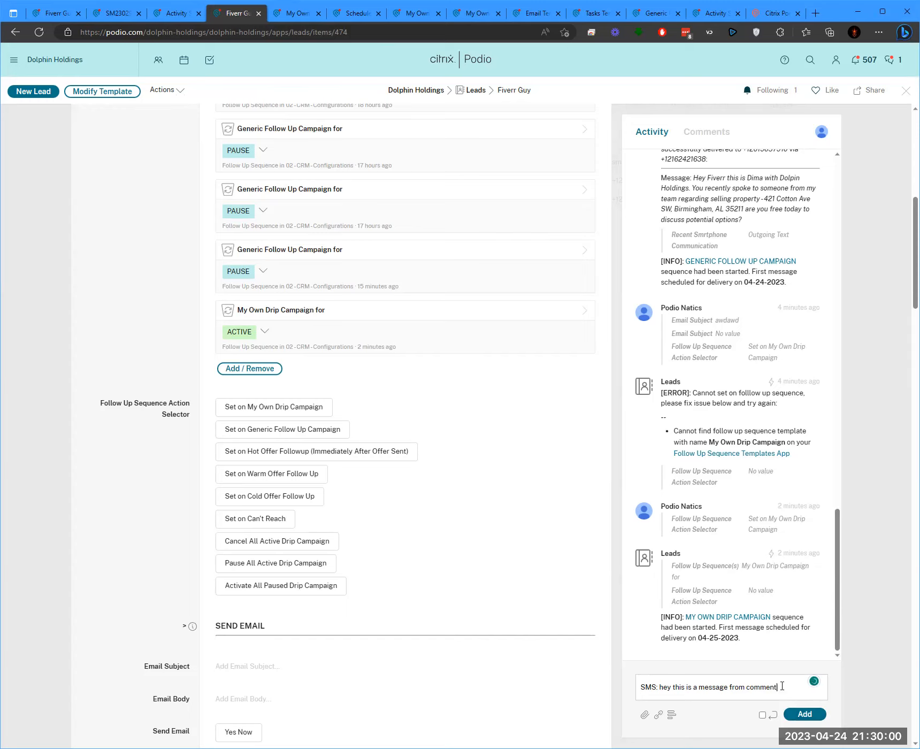
Open the Send Text composer for the seller's phone, close it without sending, and clear the draft comment
scroll(327, 436, up, 9)
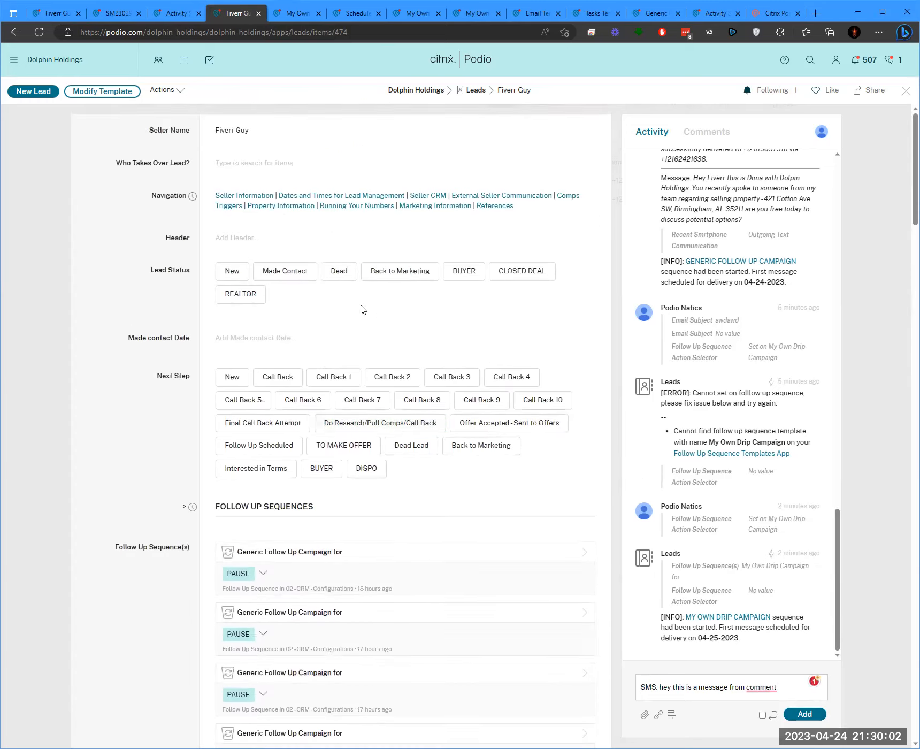
scroll(363, 309, down, 8)
scroll(342, 321, down, 10)
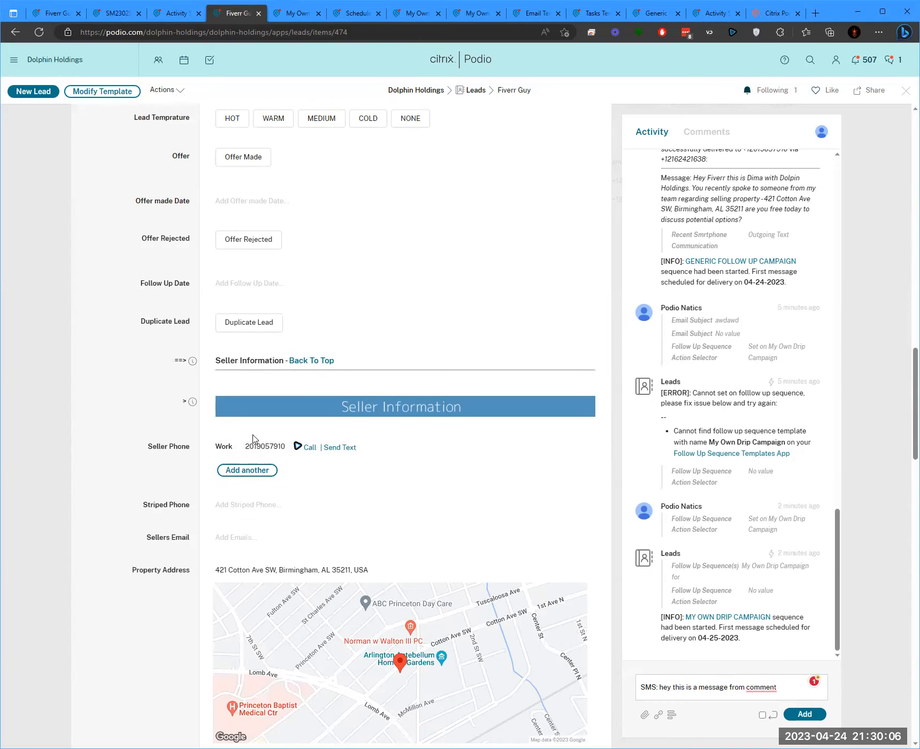
scroll(253, 439, up, 3)
scroll(438, 440, down, 3)
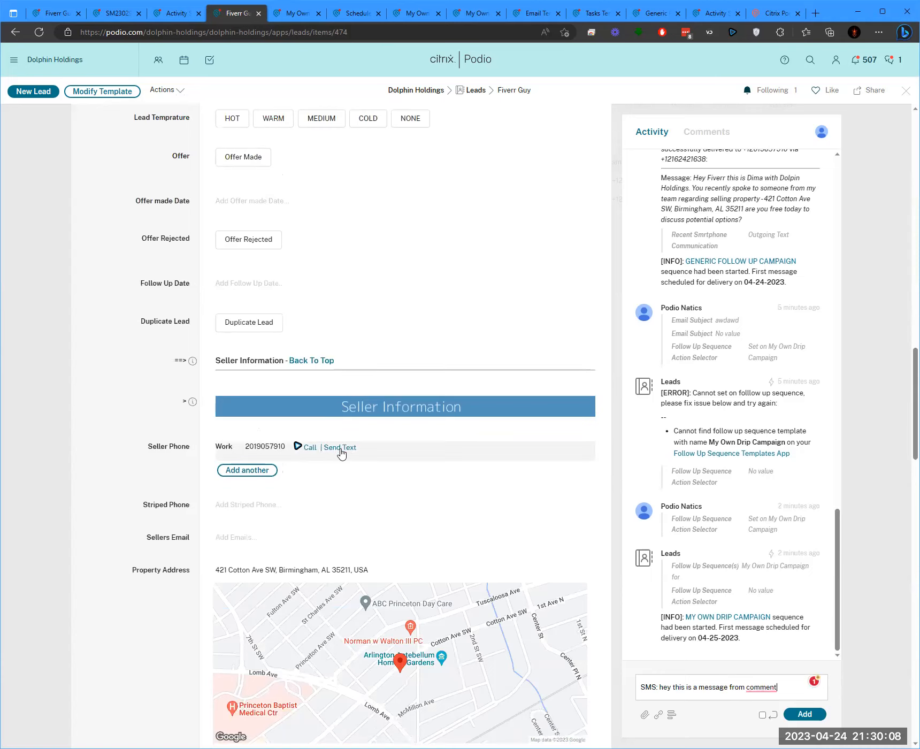
click(346, 452)
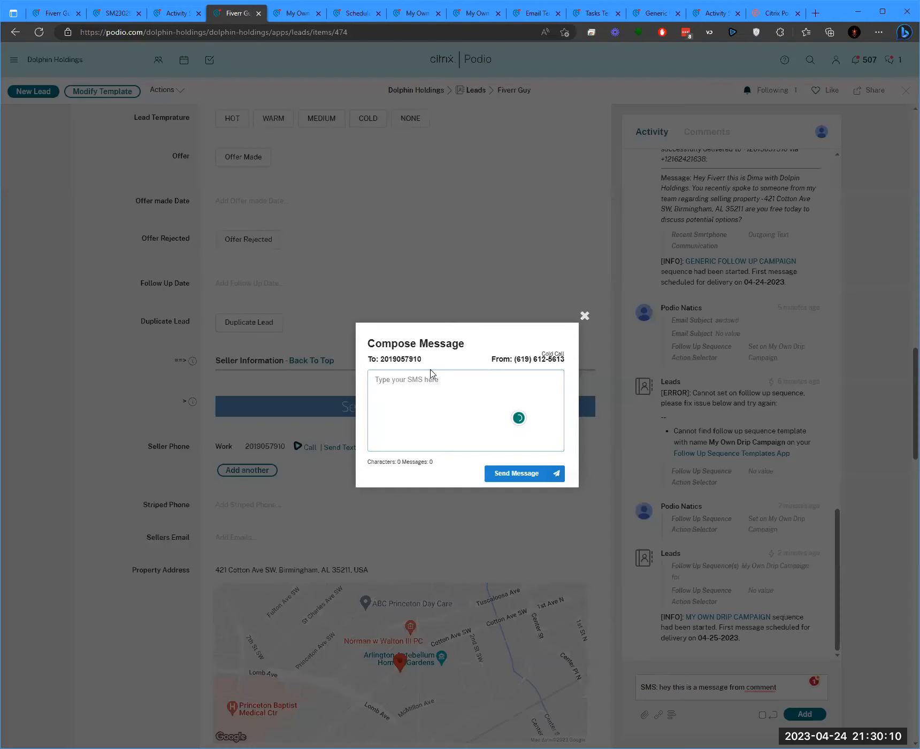
click(584, 316)
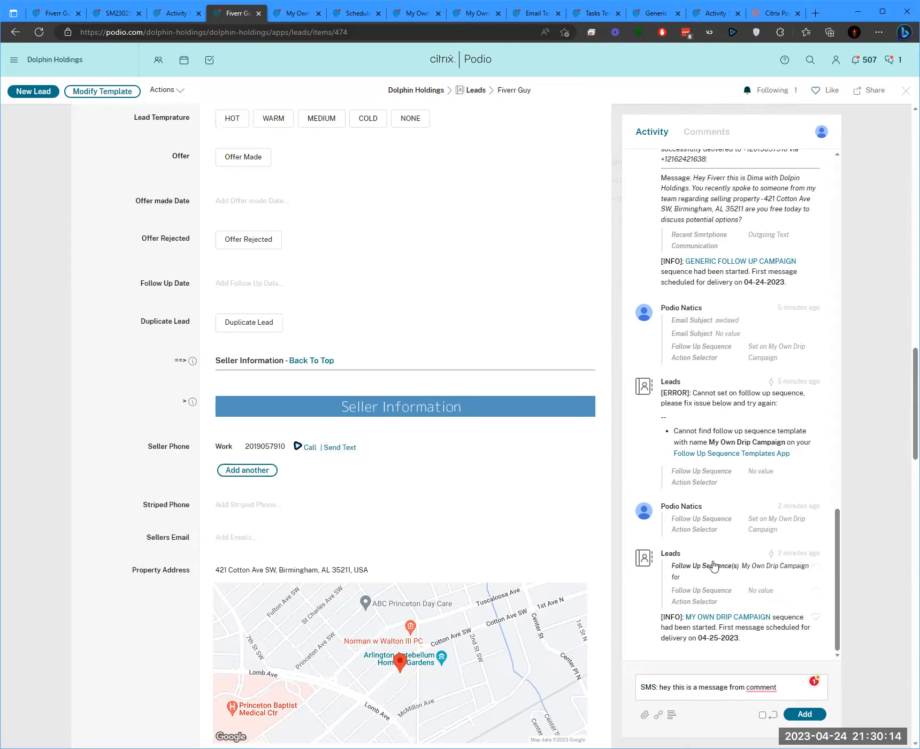
key(ctrl+a)
key(BackSpace)
Examine the lead's SMS history and the communications and follow-up sequences among its related items
scroll(252, 401, up, 15)
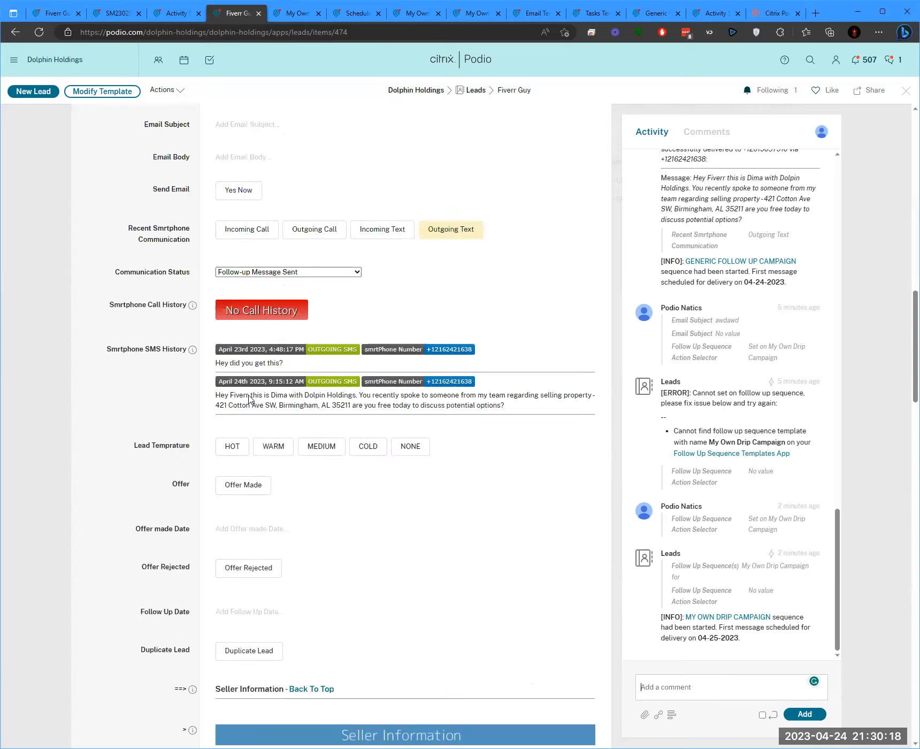
scroll(245, 420, up, 6)
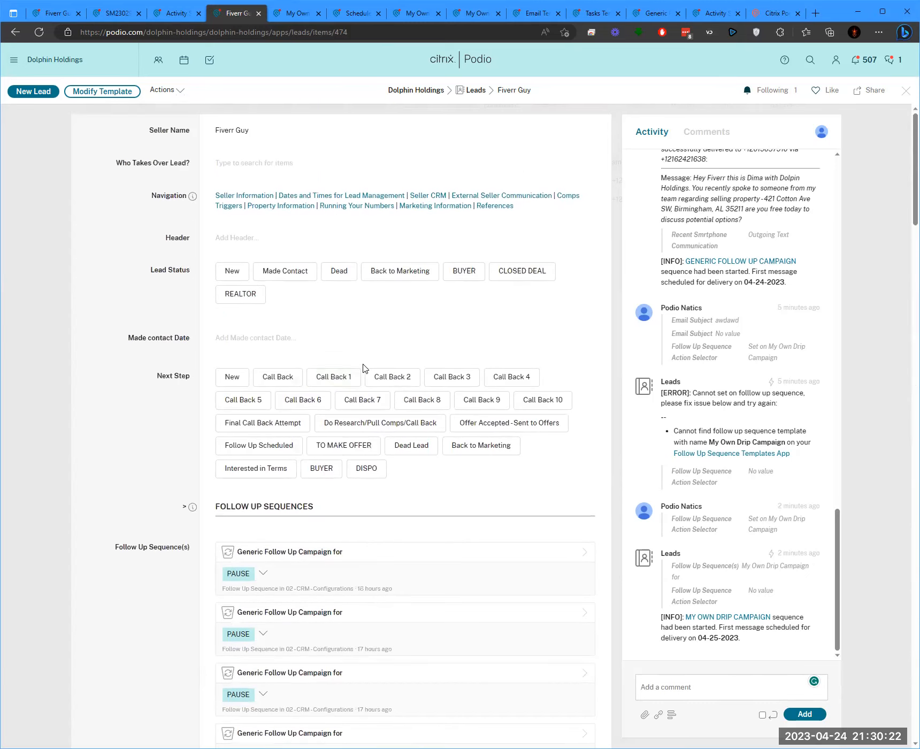
scroll(361, 371, down, 20)
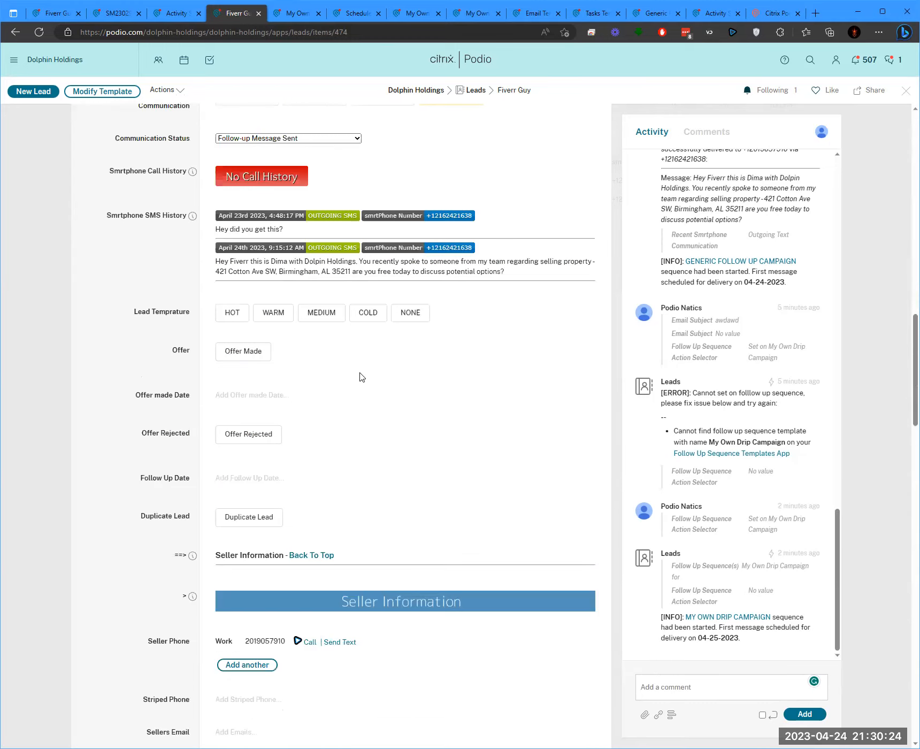
scroll(358, 384, down, 20)
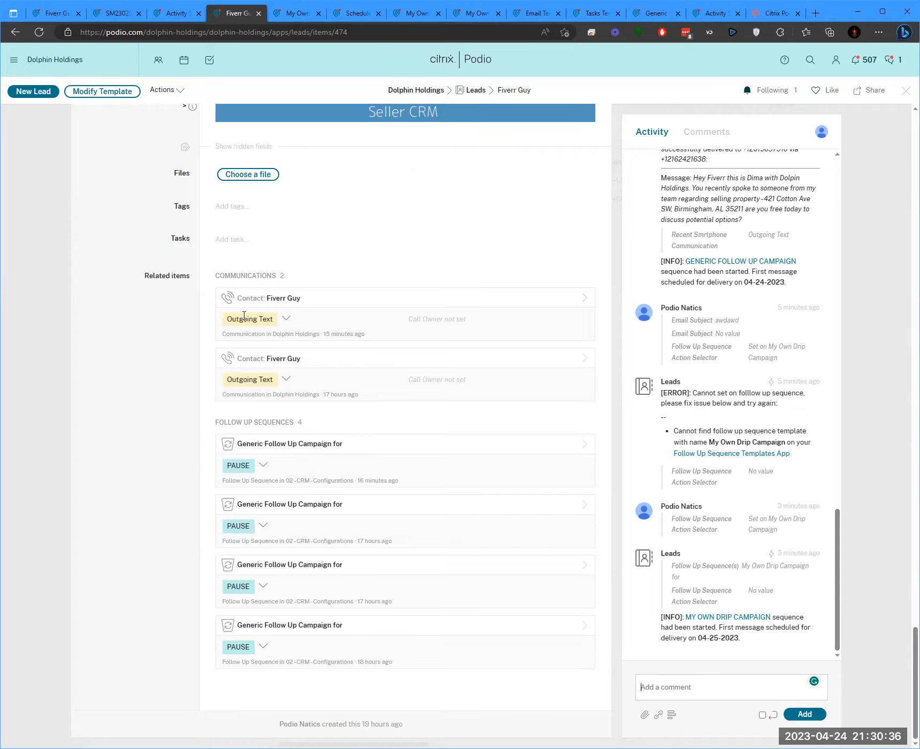
Open the lead's most recent outgoing text communication in a separate tab and check its smrtPhone Number field
middle_click(274, 301)
click(274, 14)
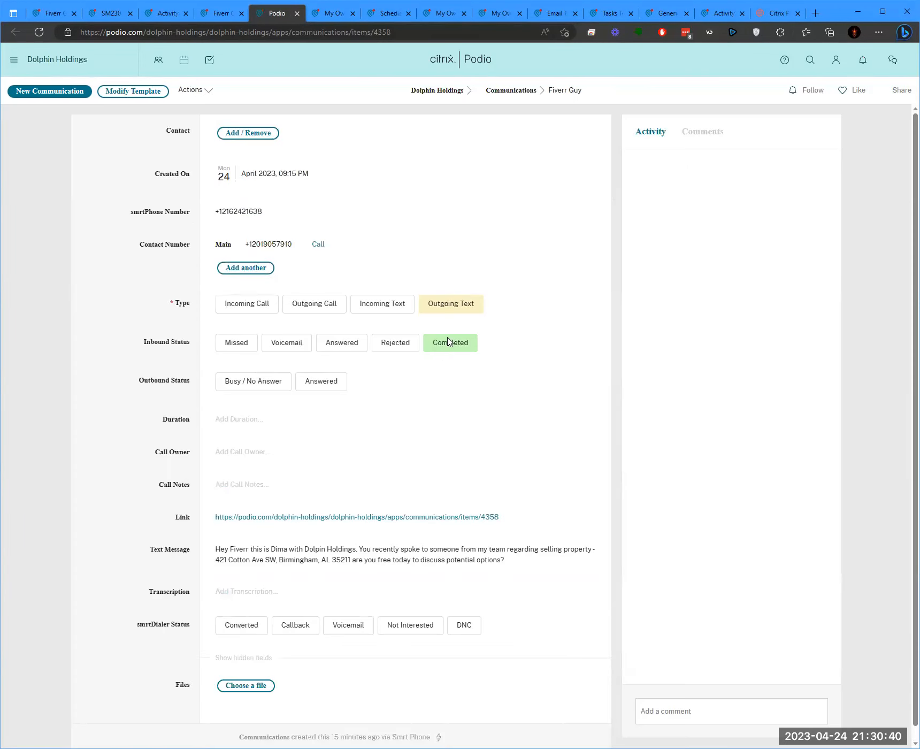
drag(125, 274, 266, 274)
Open the MAIN item in the Settings app of the 02-CRM-Configurations workspace
click(212, 13)
scroll(206, 369, up, 15)
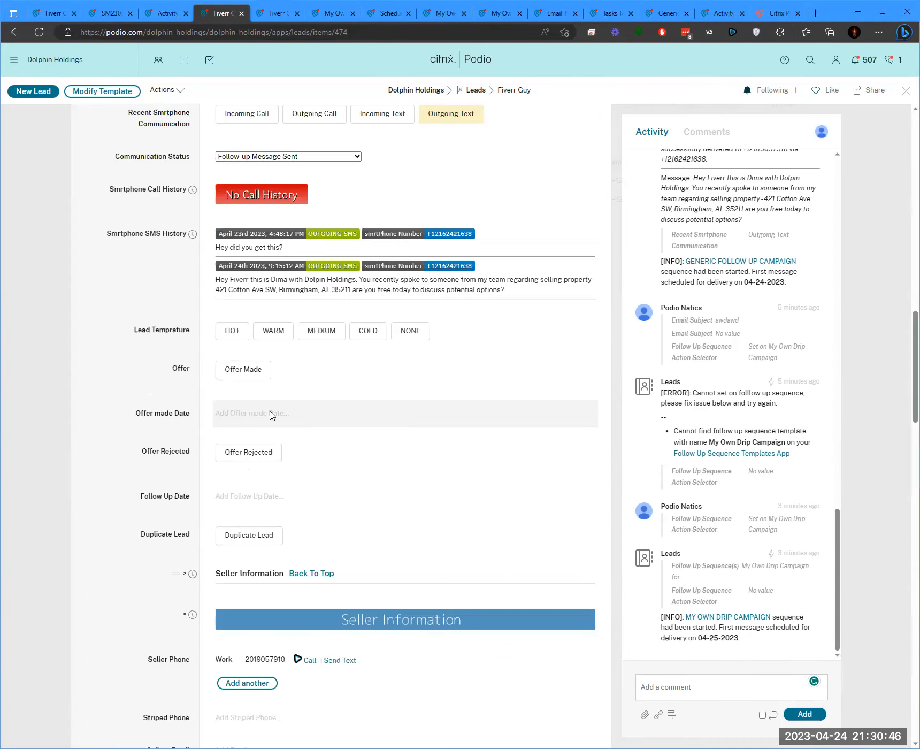
scroll(271, 415, up, 10)
scroll(238, 110, up, 10)
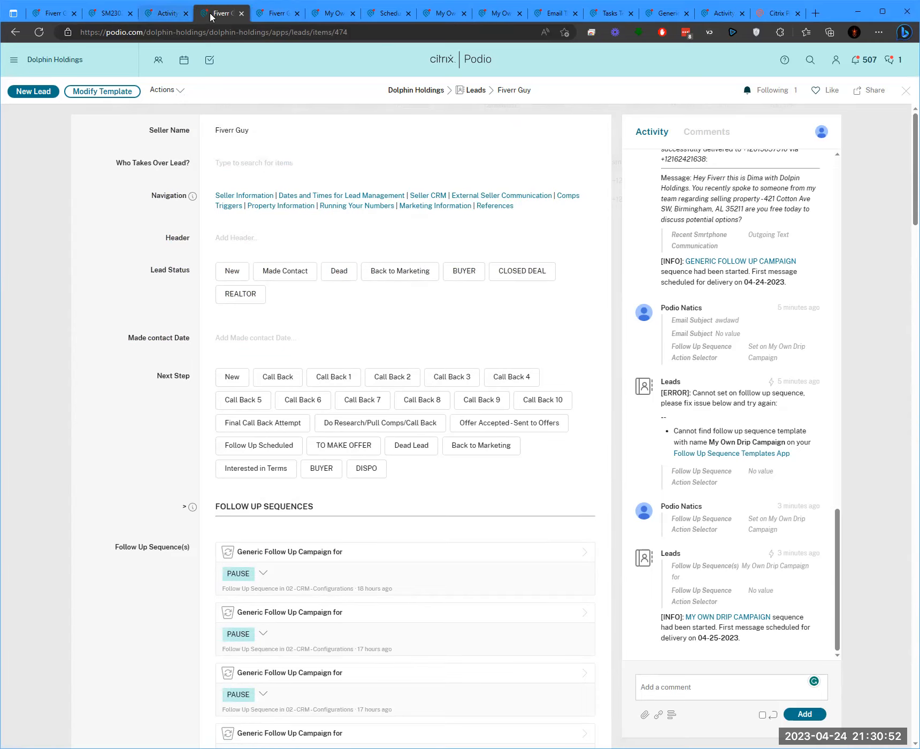
click(273, 14)
click(329, 14)
click(385, 15)
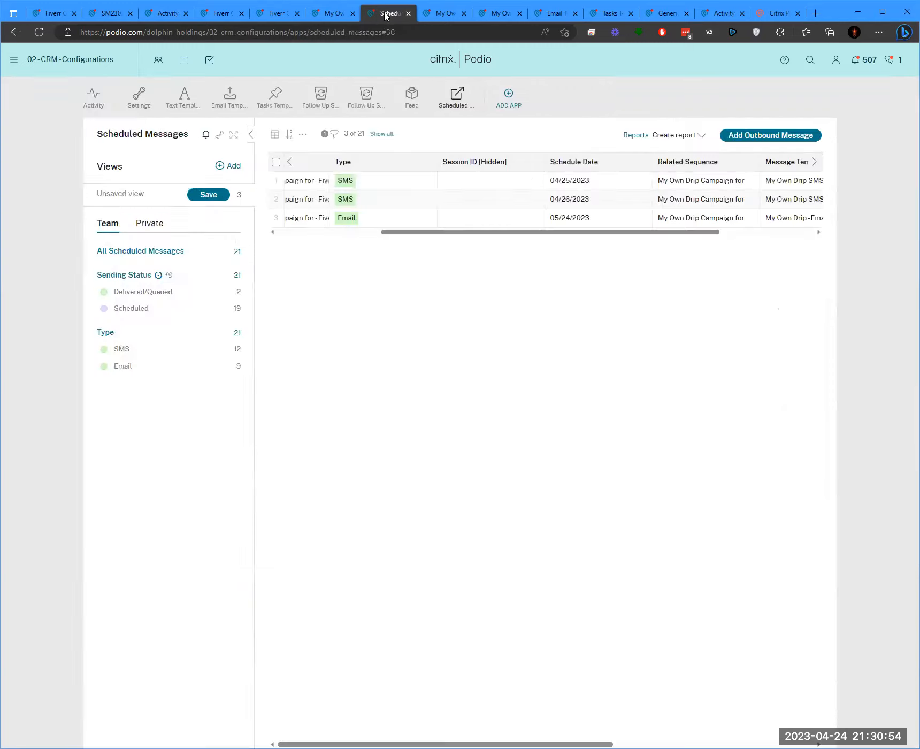
click(139, 99)
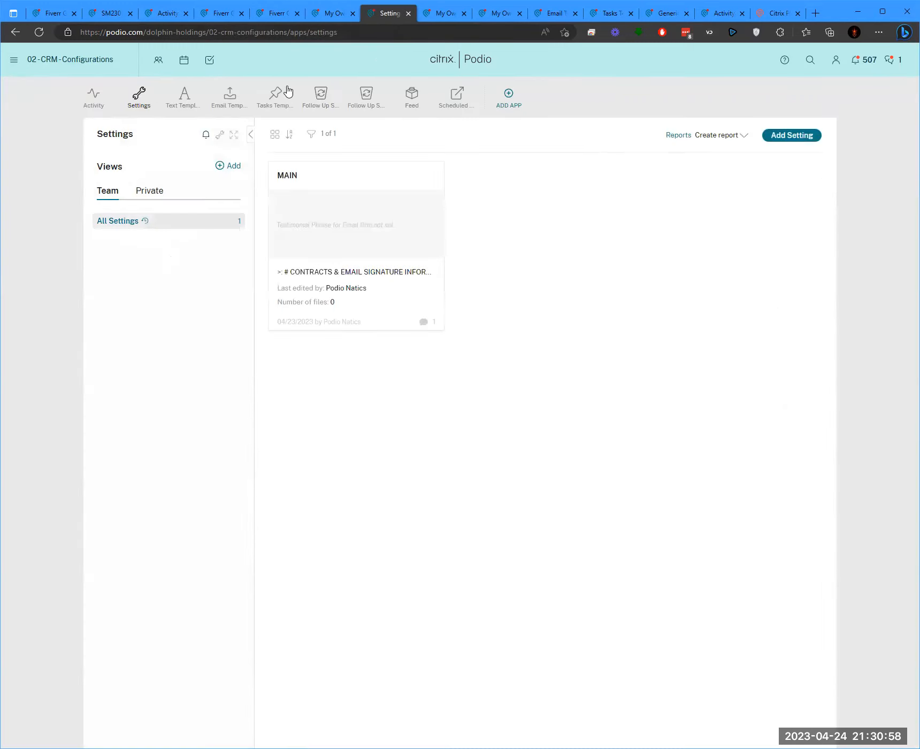
click(349, 221)
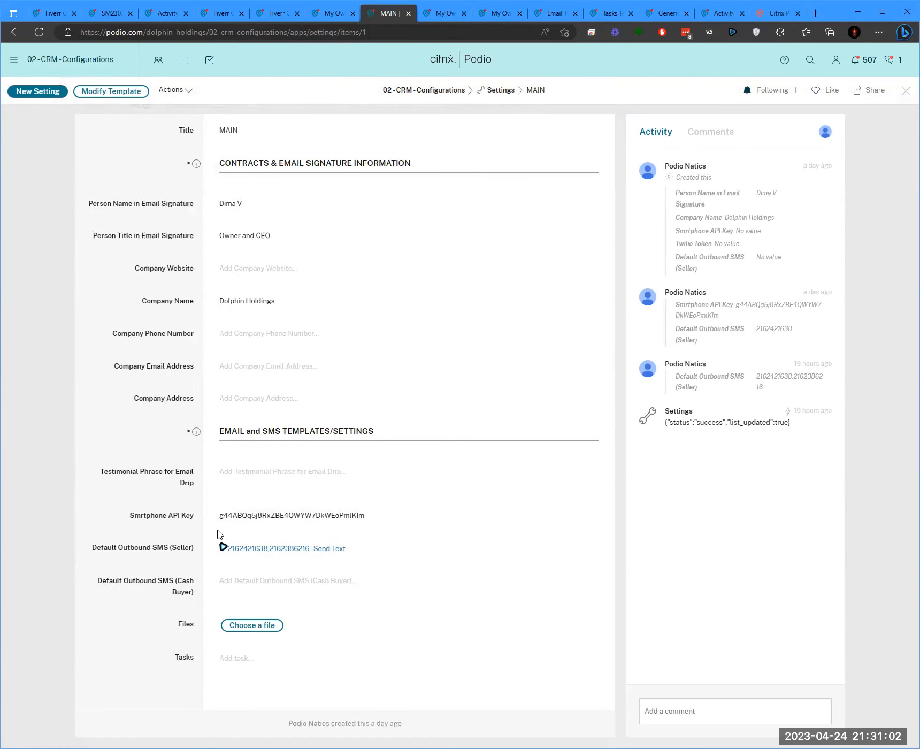
Examine the comma-separated phone numbers in the Default Outbound SMS (Seller) setting without editing them
drag(88, 548, 207, 560)
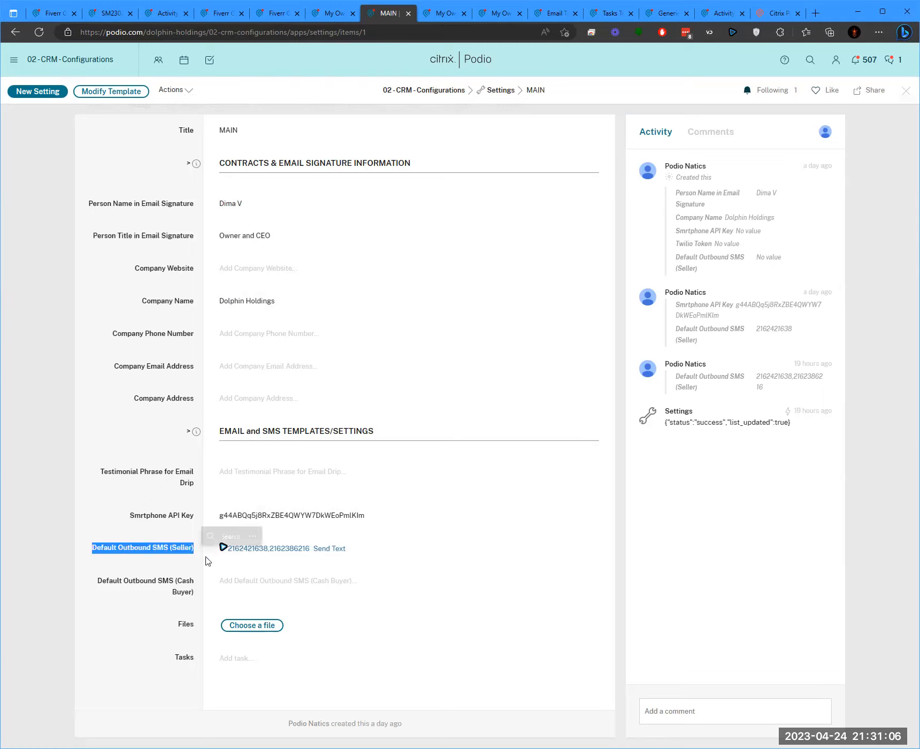
click(282, 552)
double_click(241, 549)
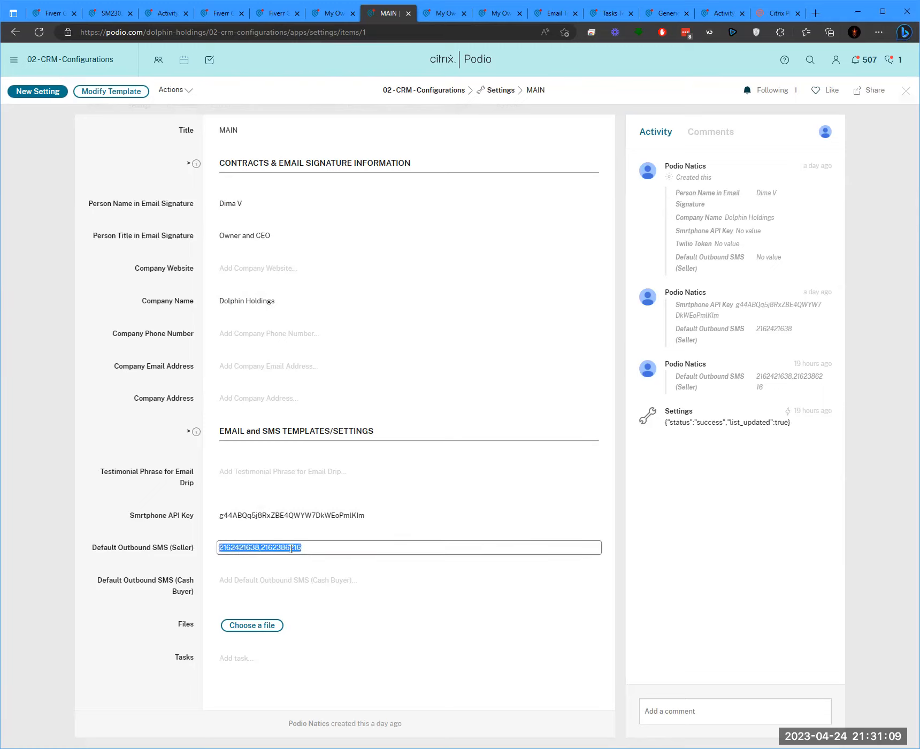
double_click(243, 548)
click(262, 547)
drag(260, 547, 209, 546)
click(386, 552)
click(109, 537)
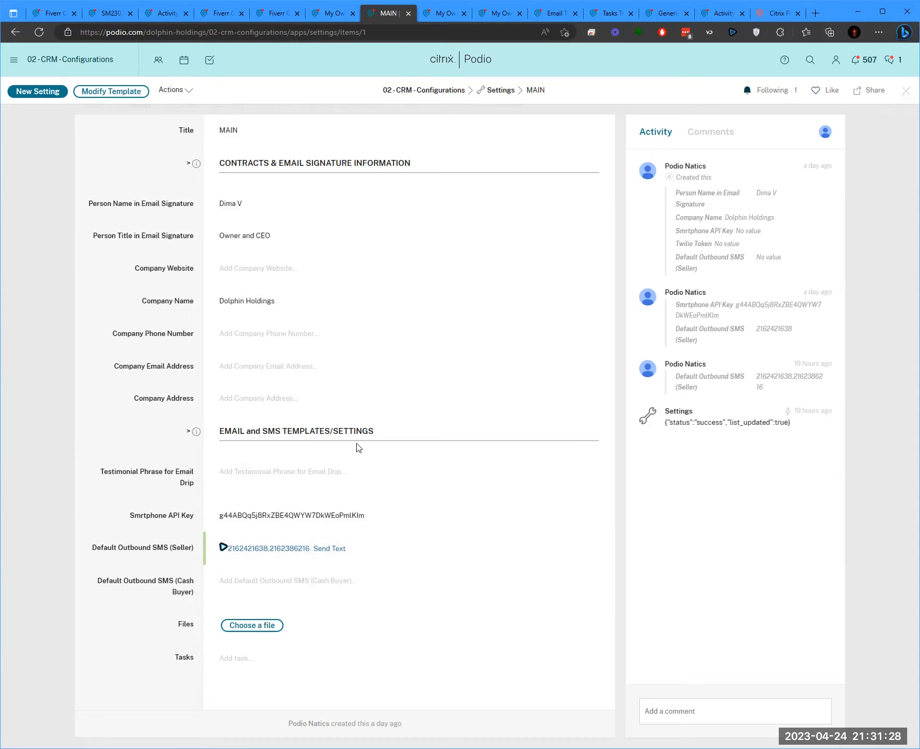
Return to the lead and look through its campaign actions, property details and related communications
click(334, 14)
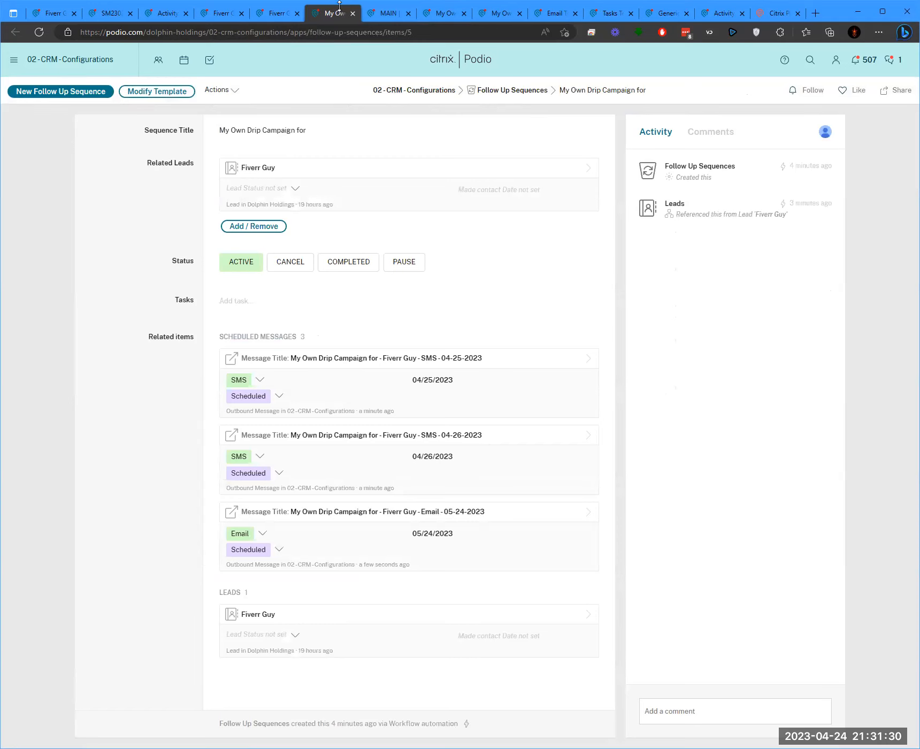
click(278, 14)
click(214, 14)
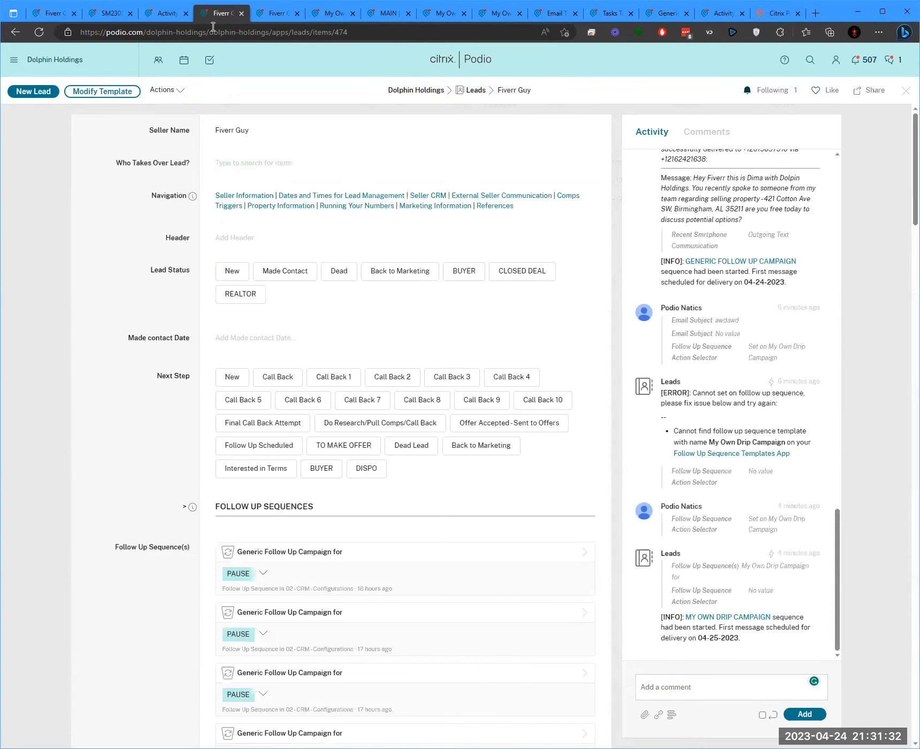
scroll(385, 431, down, 15)
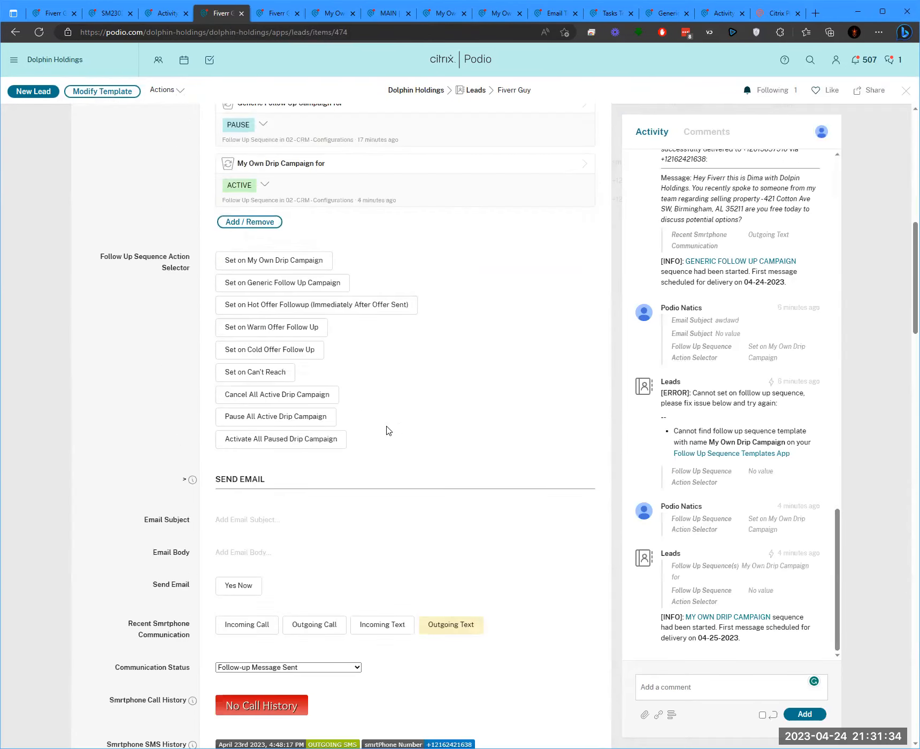
scroll(395, 426, down, 10)
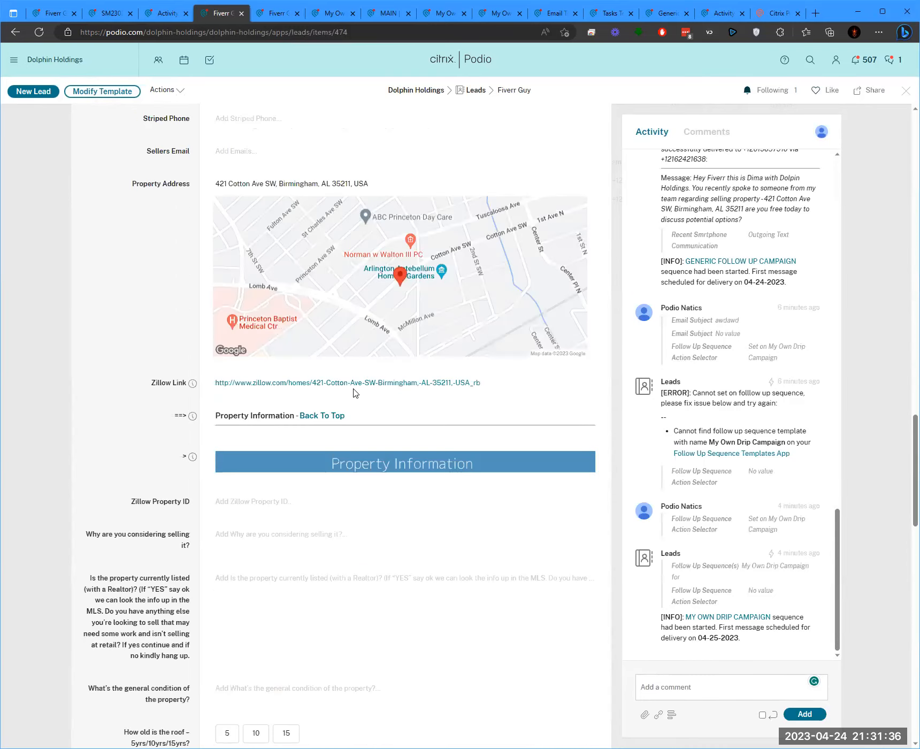
scroll(374, 417, down, 15)
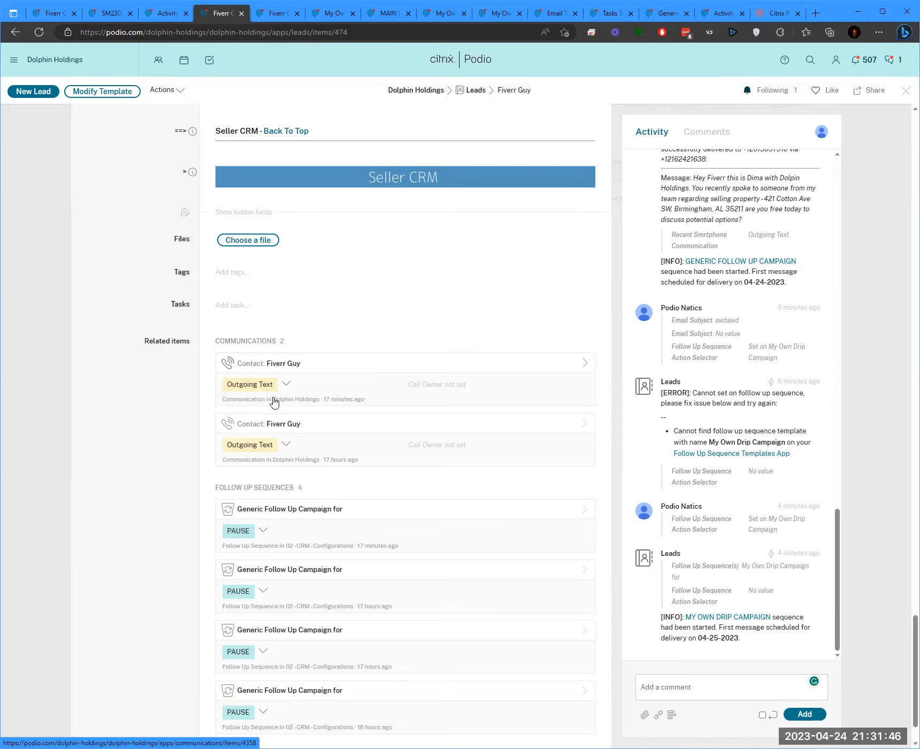
Revisit the outgoing text's communication record and go back to the lead's seller information
scroll(249, 381, up, 15)
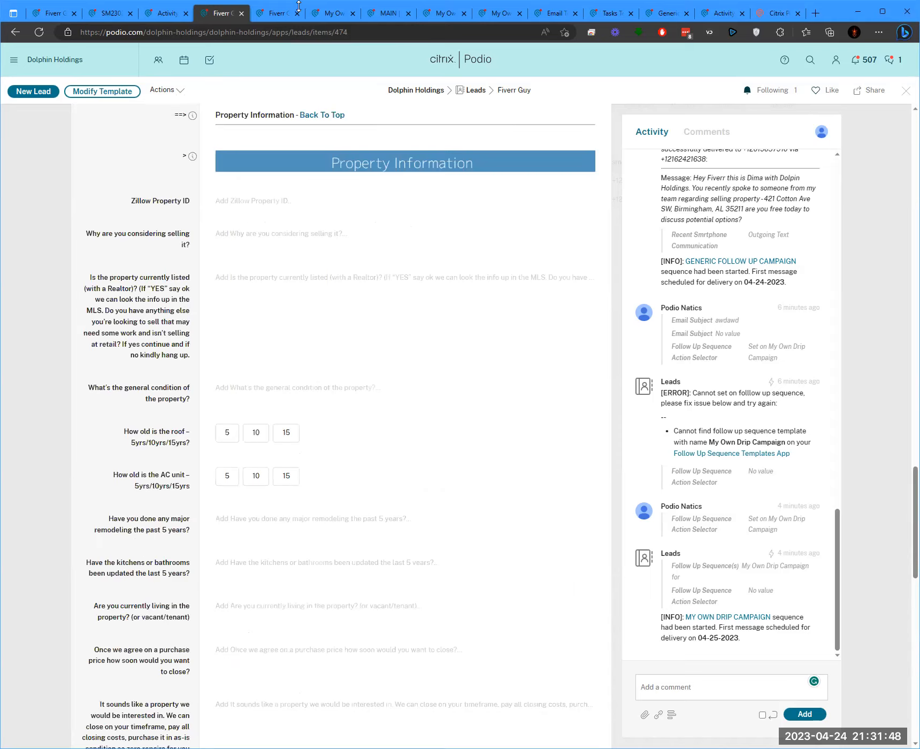
click(276, 13)
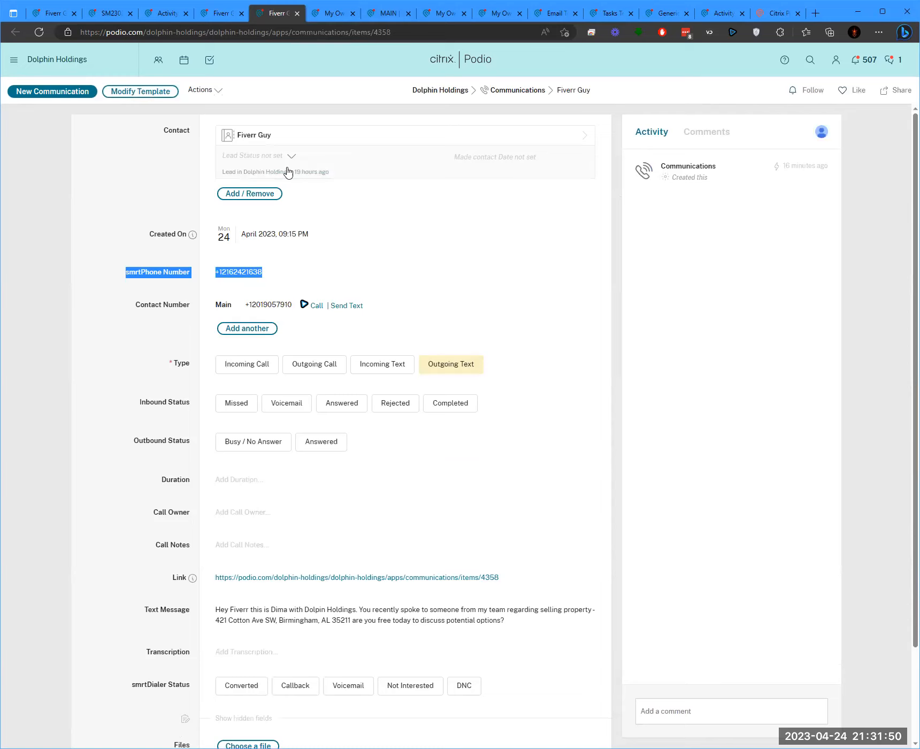
click(221, 13)
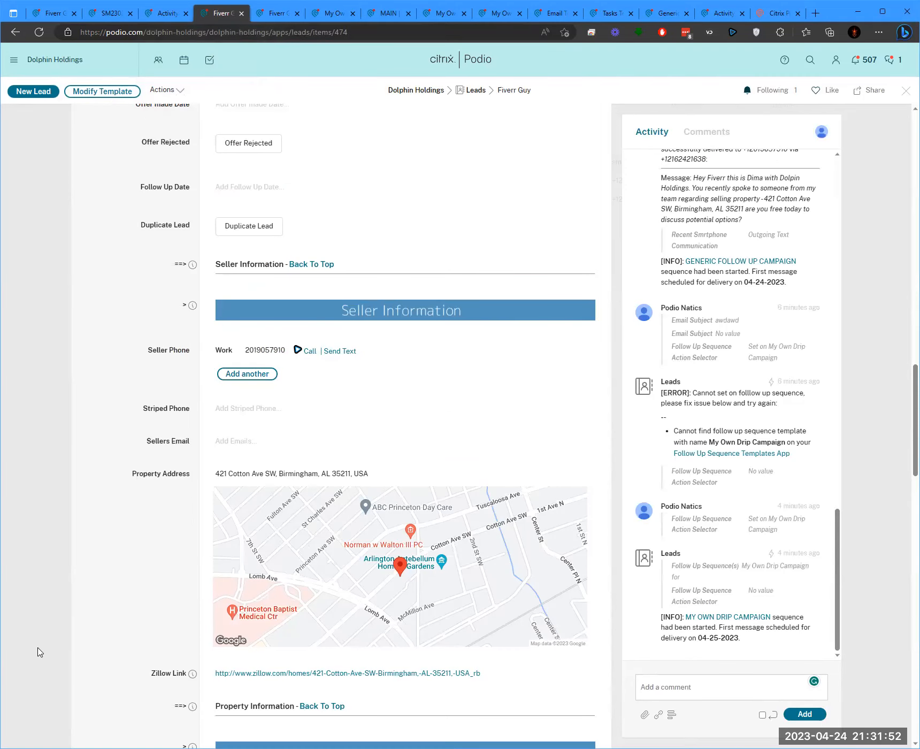